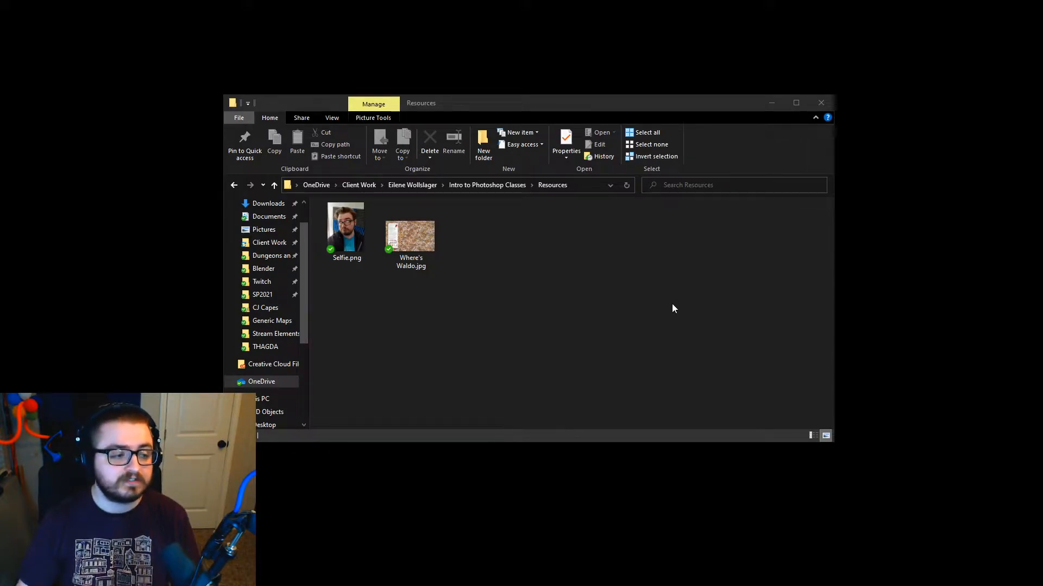
# - Open Selfie.png from the Resources folder in Photoshop
pyautogui.click(624, 293)
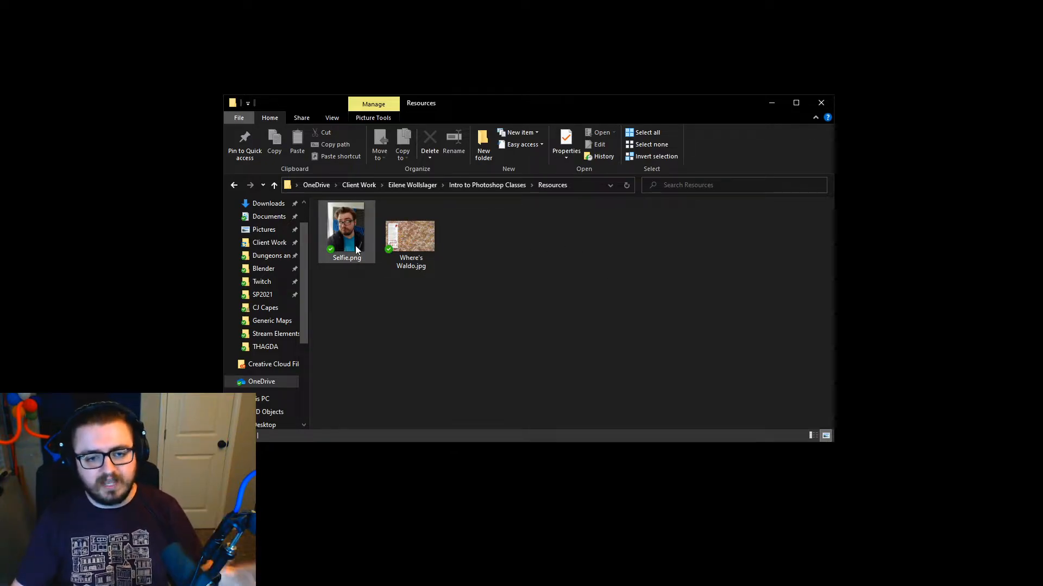
pyautogui.moveTo(357, 250)
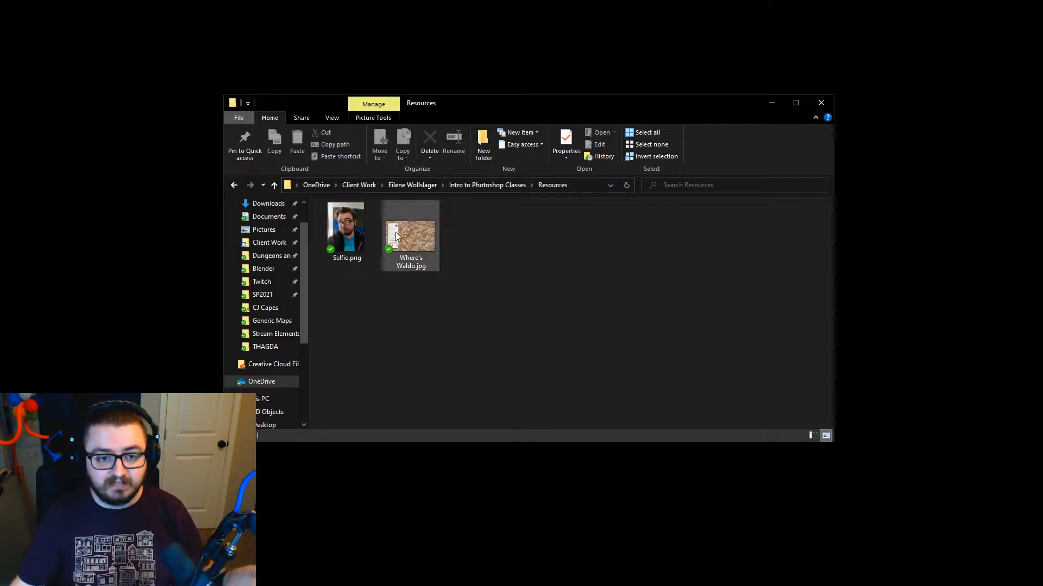
pyautogui.click(351, 242)
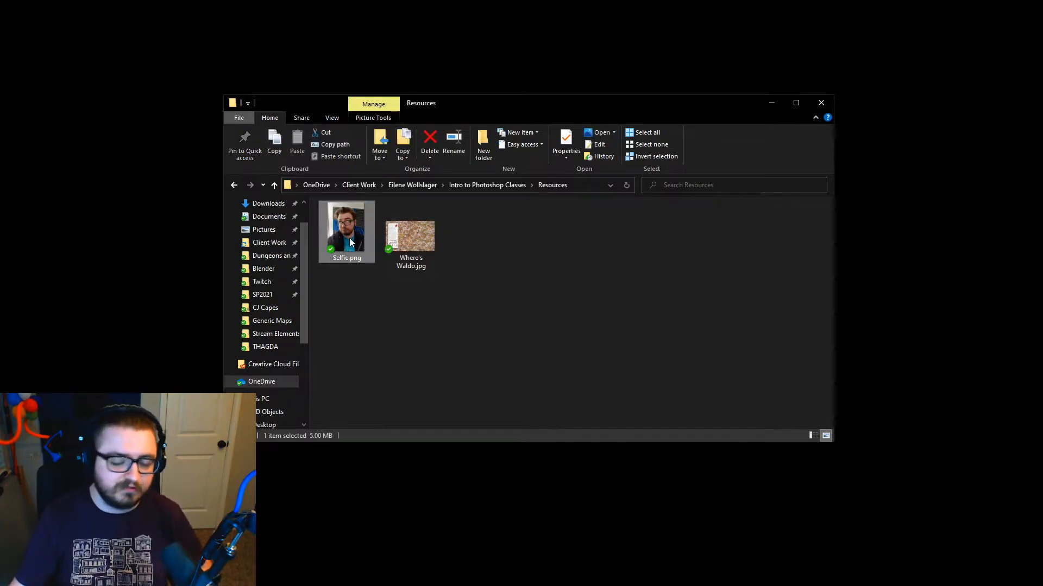
pyautogui.click(479, 322)
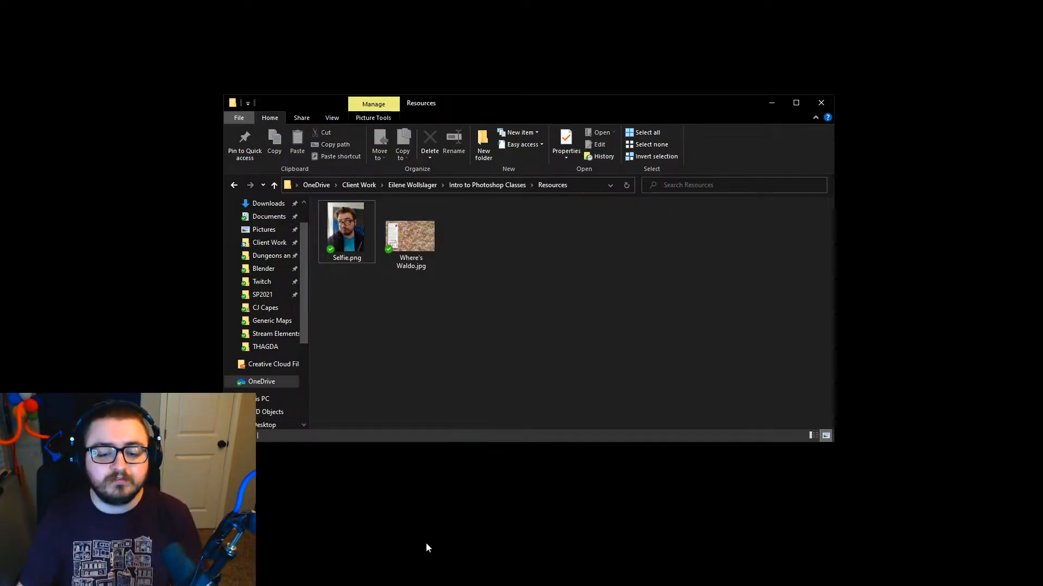
pyautogui.click(516, 575)
pyautogui.moveTo(357, 241); pyautogui.dragTo(109, 317)
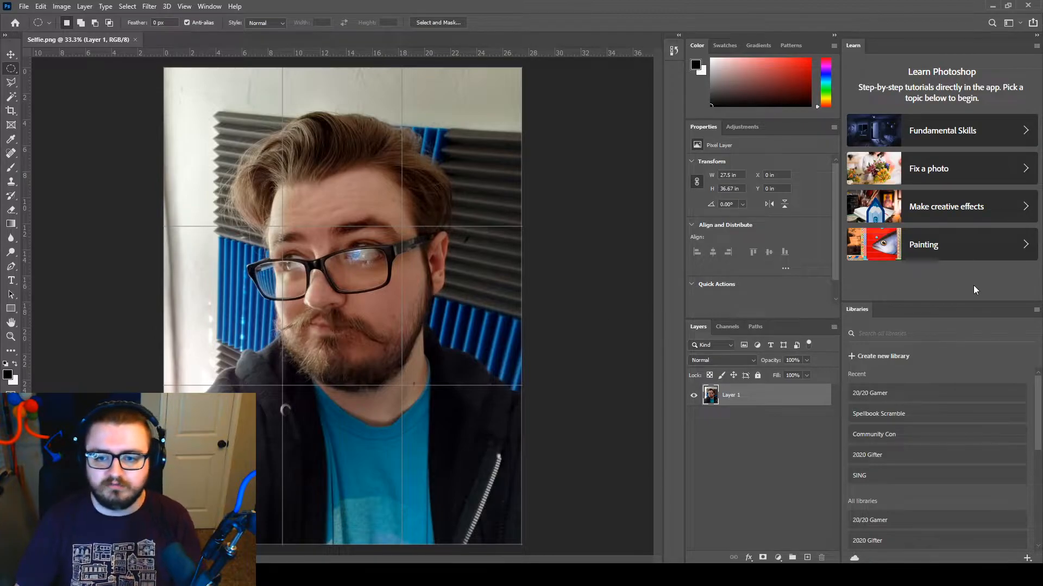
# - Close the Learn and Libraries panels and deselect the photo layer
pyautogui.rightClick(859, 46)
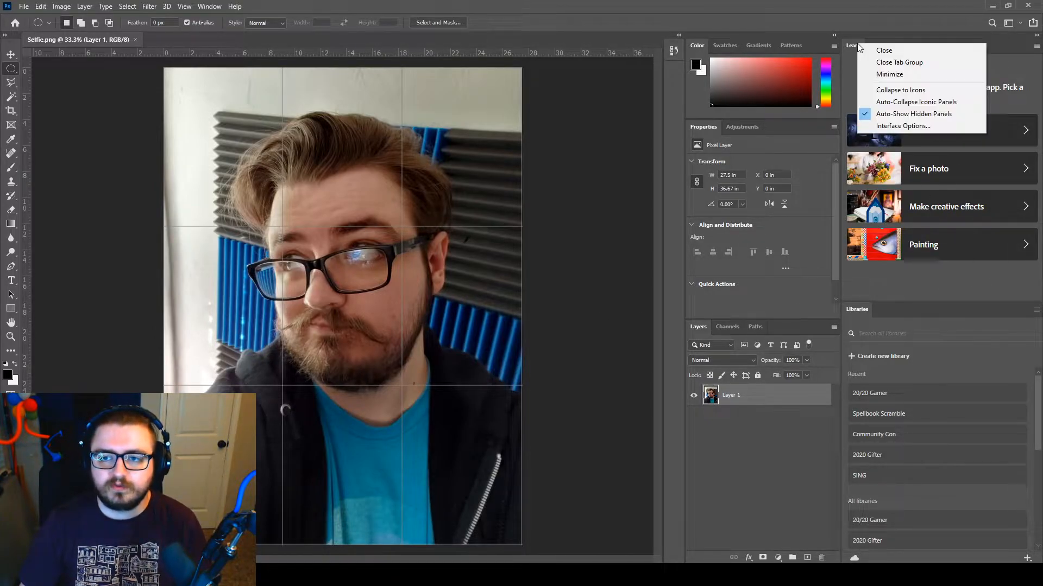
pyautogui.click(854, 47)
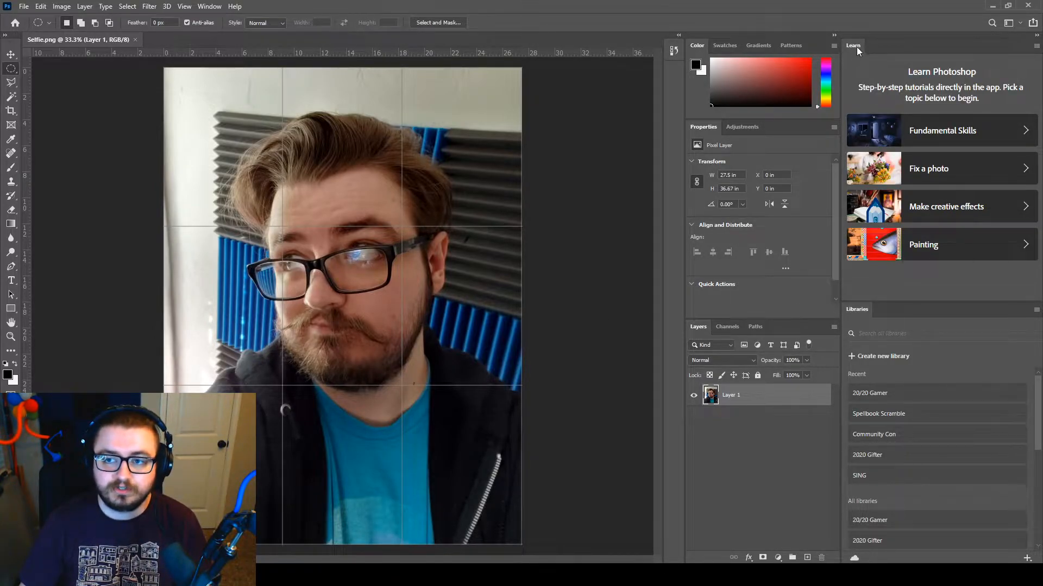
pyautogui.rightClick(859, 50)
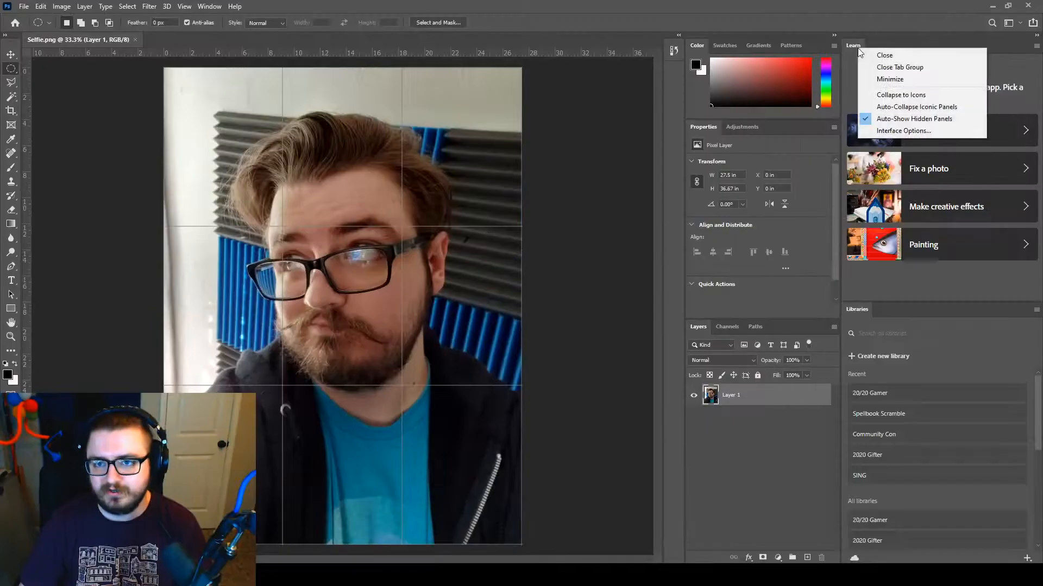
pyautogui.click(884, 55)
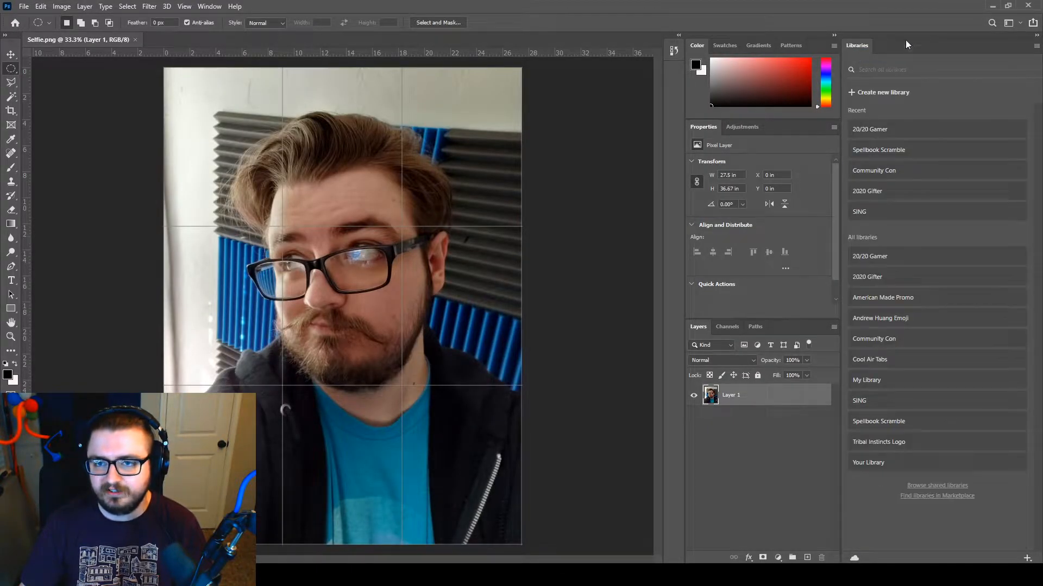
pyautogui.rightClick(859, 47)
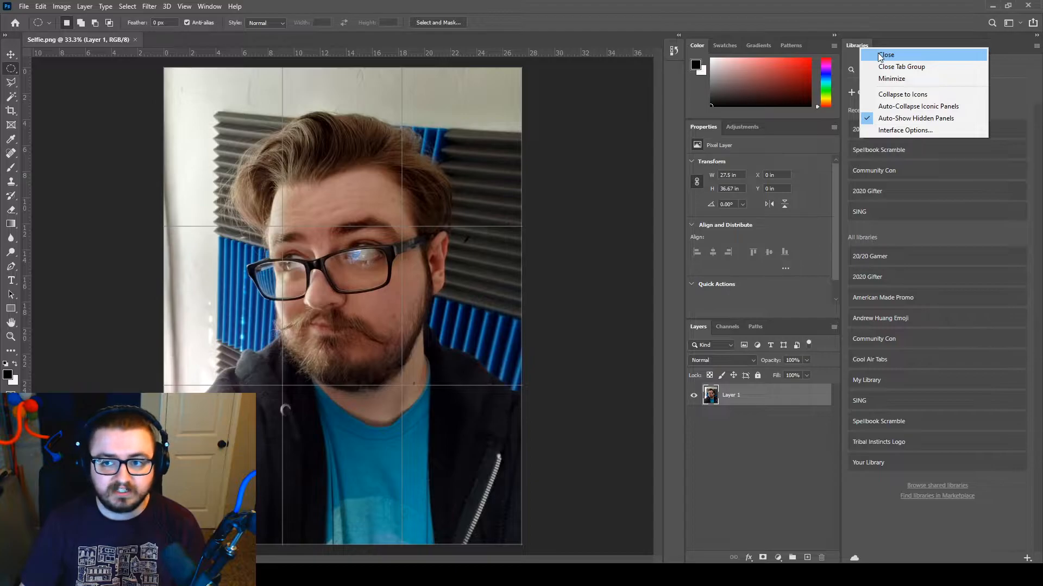
pyautogui.click(886, 55)
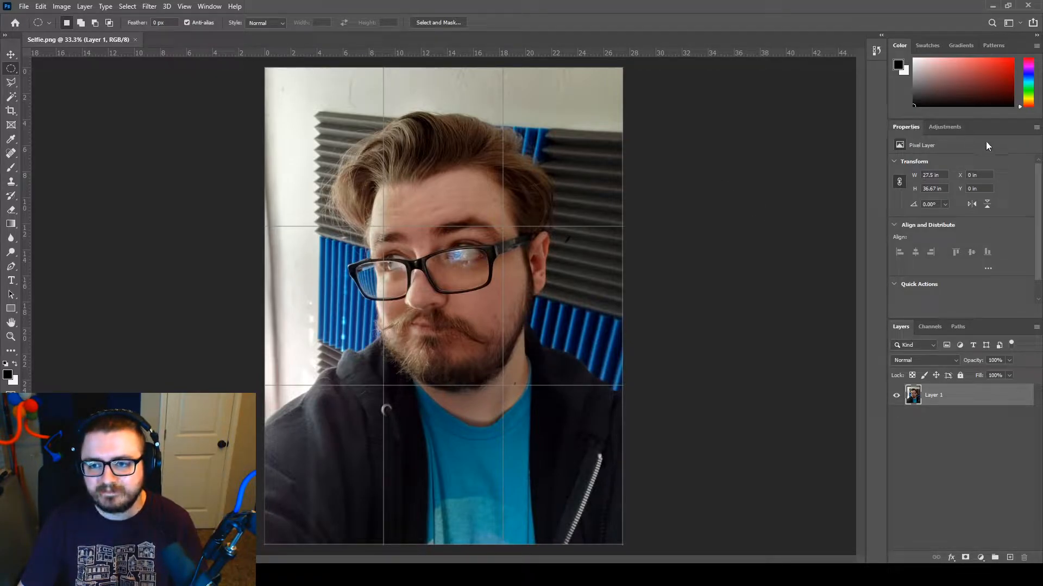
pyautogui.rightClick(905, 127)
pyautogui.click(934, 490)
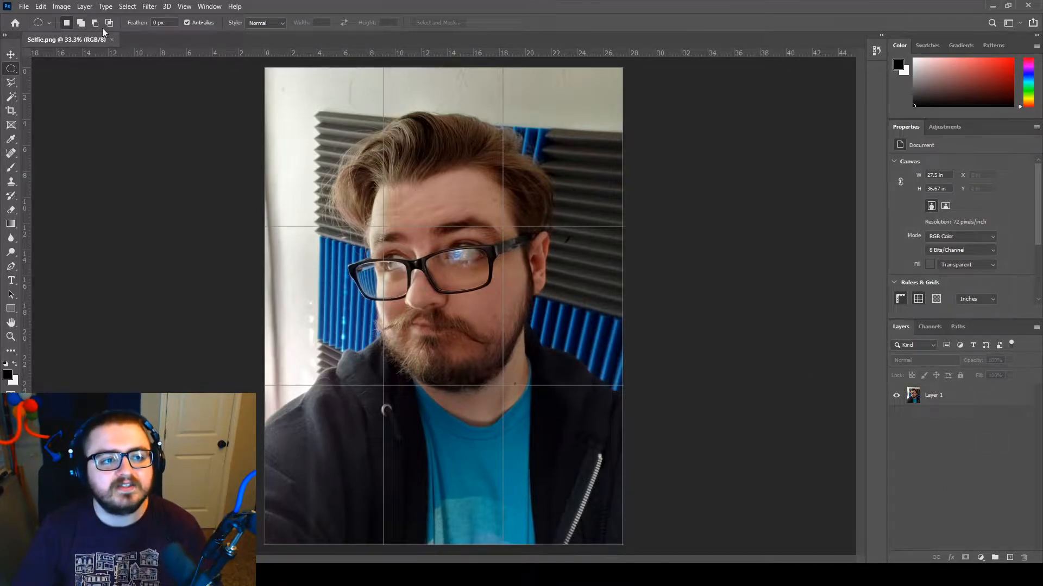
# - Examine the tool variants grouped under the Move and Marquee tools
pyautogui.click(11, 56)
pyautogui.click(11, 69)
pyautogui.click(10, 83)
pyautogui.click(11, 69)
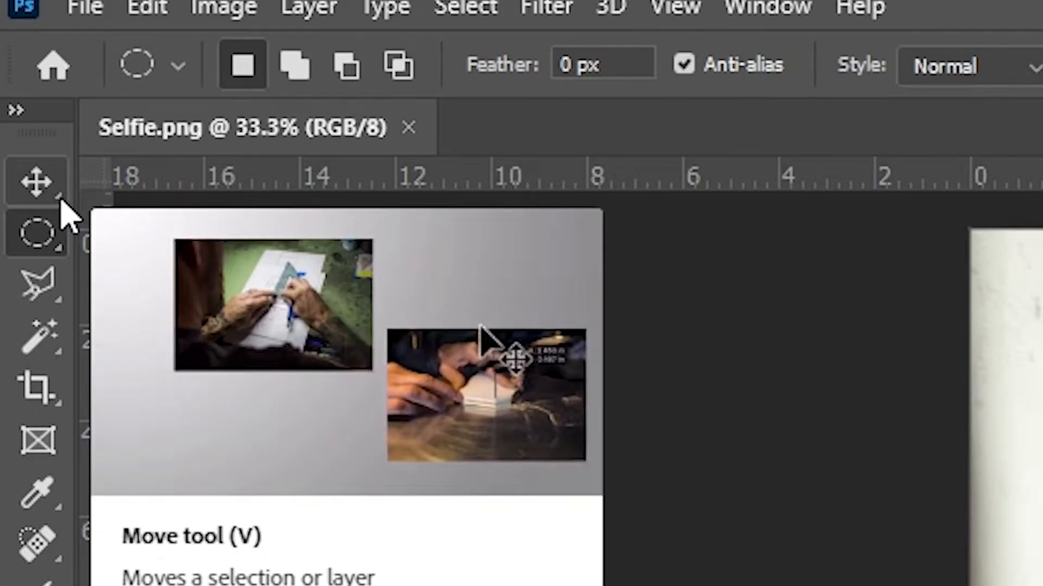
pyautogui.click(50, 194)
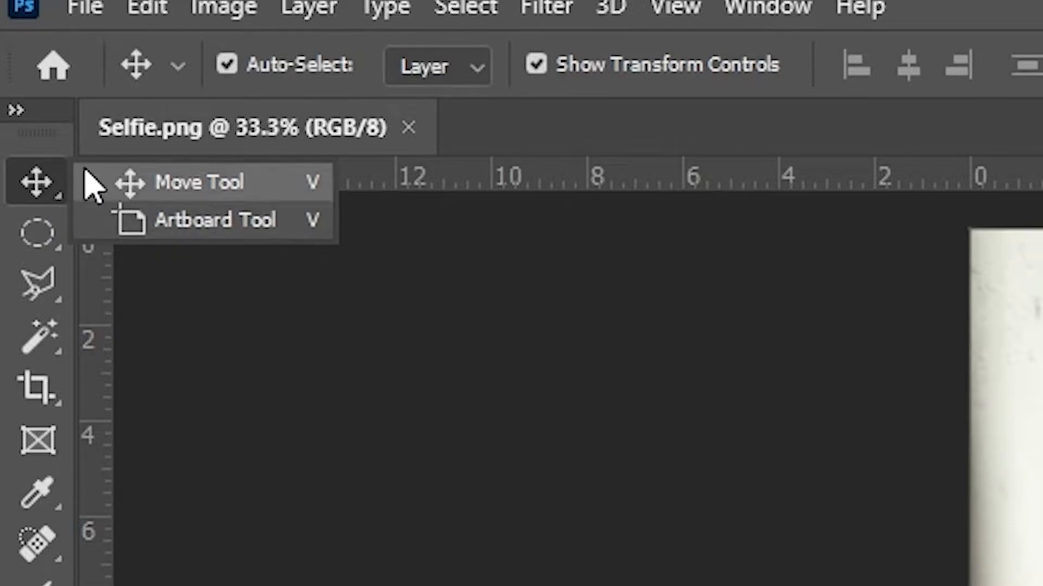
pyautogui.click(36, 234)
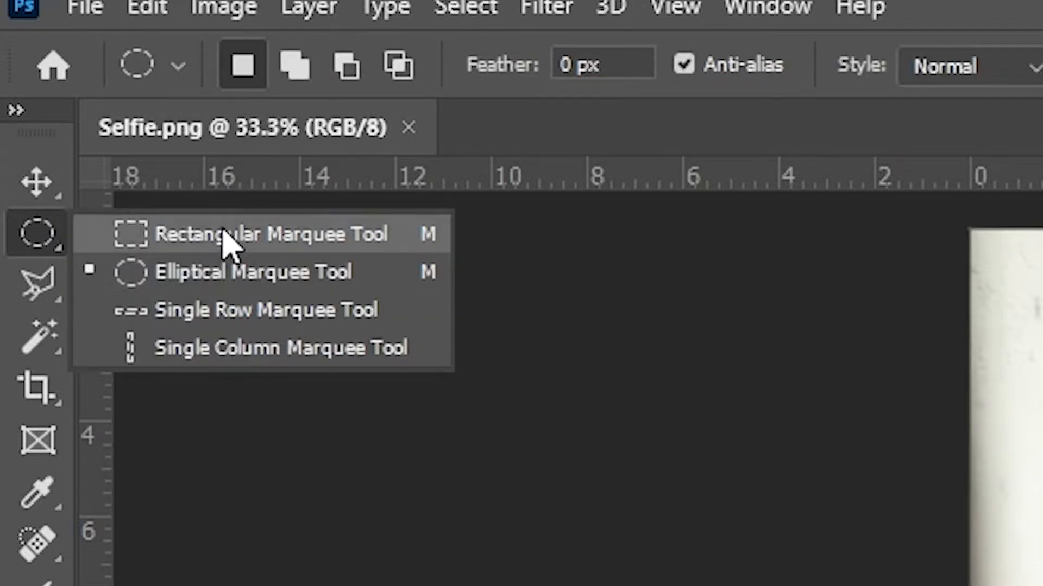
pyautogui.click(54, 256)
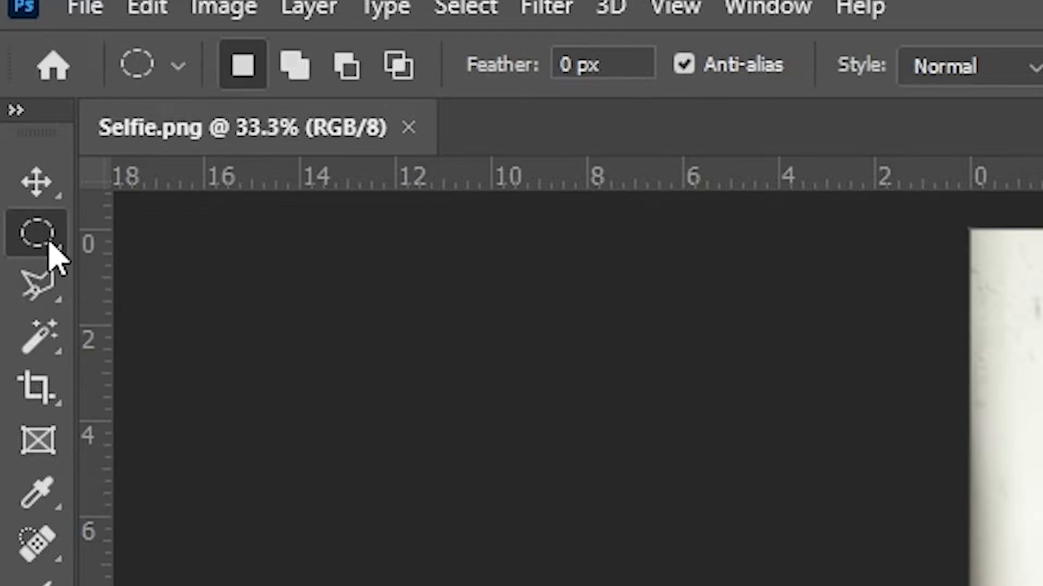
# - Try a rectangular marquee selection around the head and shoulders with the Rectangular Marquee tool, and clear it
pyautogui.rightClick(44, 241)
pyautogui.click(211, 233)
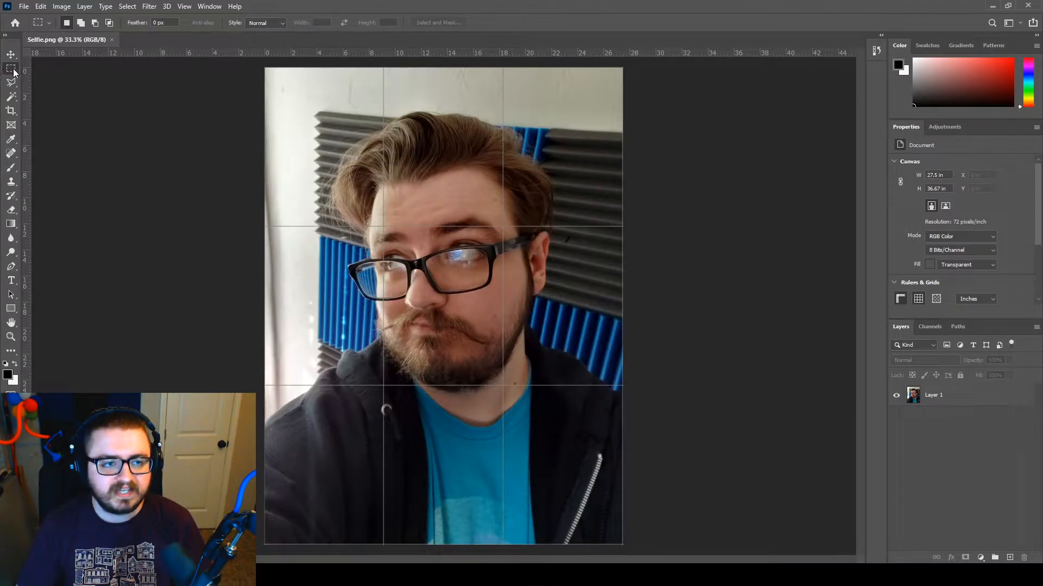
pyautogui.moveTo(265, 73); pyautogui.dragTo(591, 441)
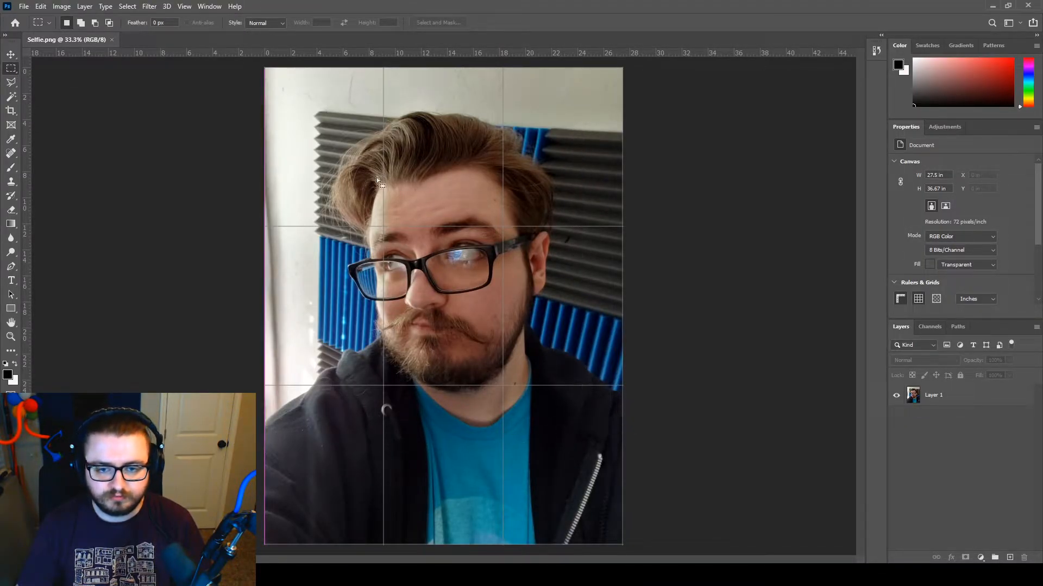
pyautogui.click(456, 260)
# - Try an elliptical marquee selection around the head, clear it, and return to the Rectangular Marquee tool
pyautogui.rightClick(10, 68)
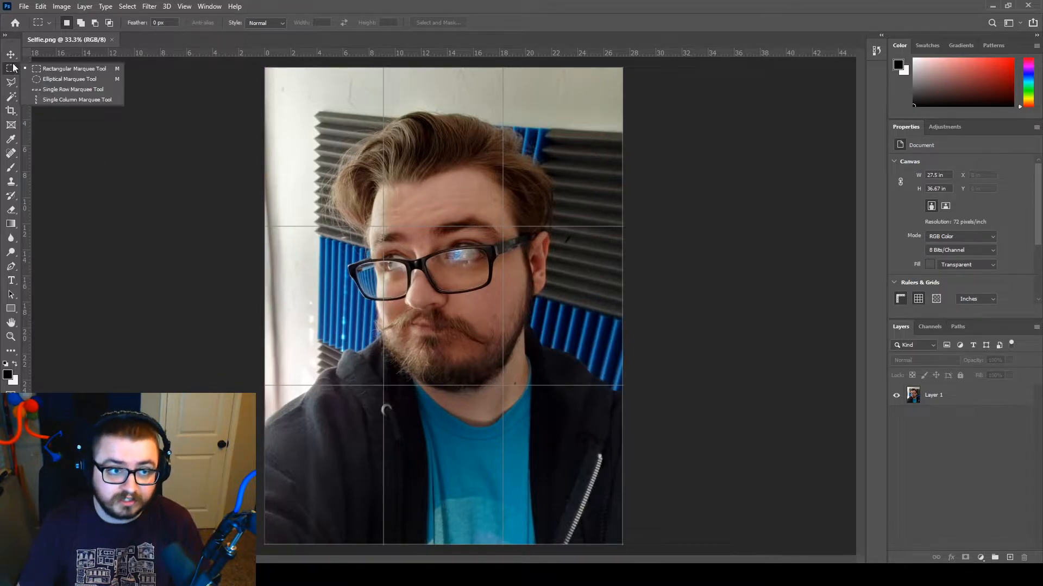
pyautogui.click(62, 81)
pyautogui.moveTo(315, 101); pyautogui.dragTo(586, 414)
pyautogui.click(466, 342)
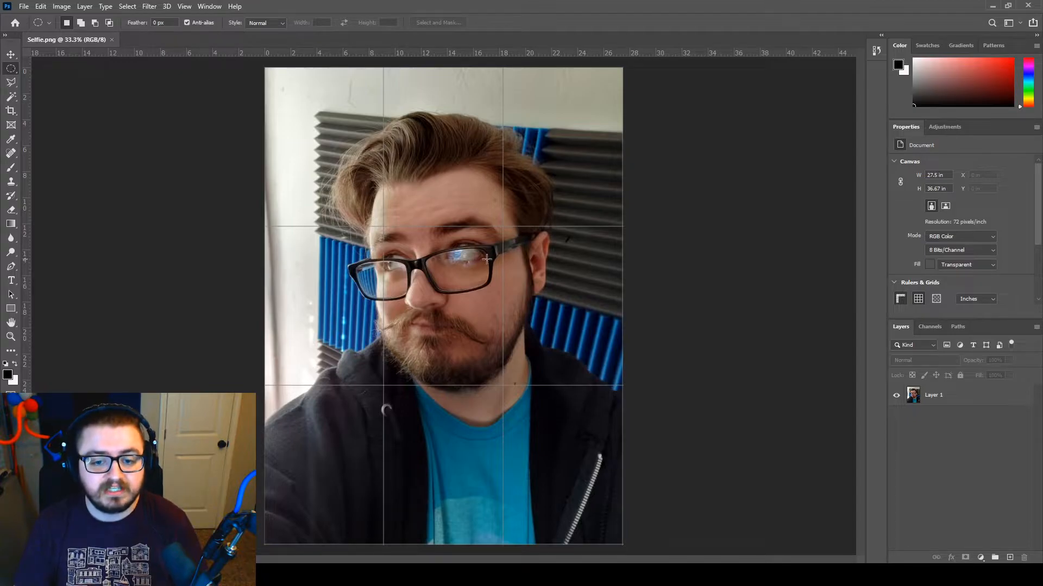
pyautogui.rightClick(13, 73)
pyautogui.click(44, 68)
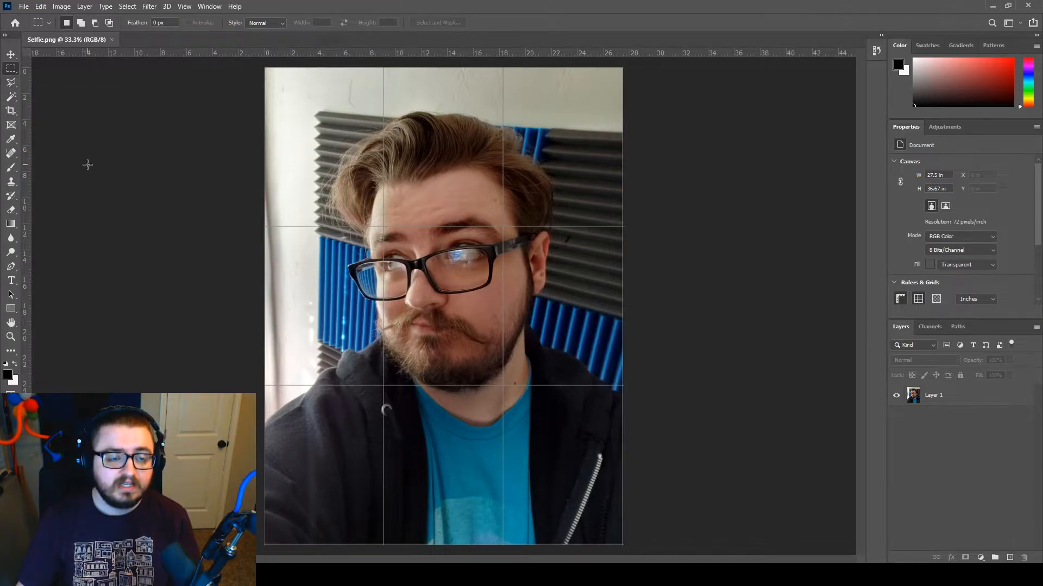
# - Show the square Crop frame on the photo and leave it for the Move tool without cropping
pyautogui.click(12, 112)
pyautogui.click(10, 110)
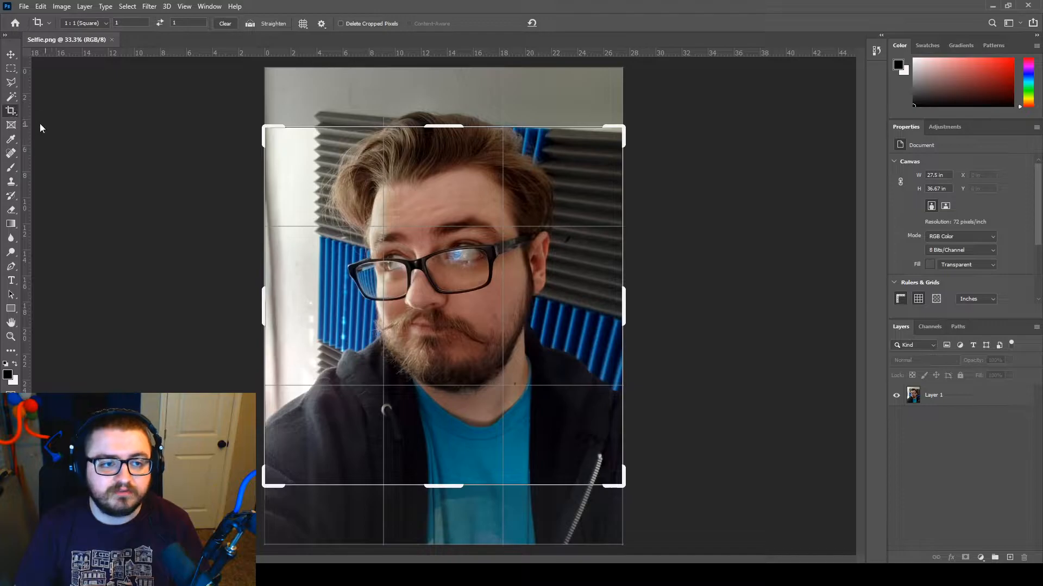
pyautogui.press('v')
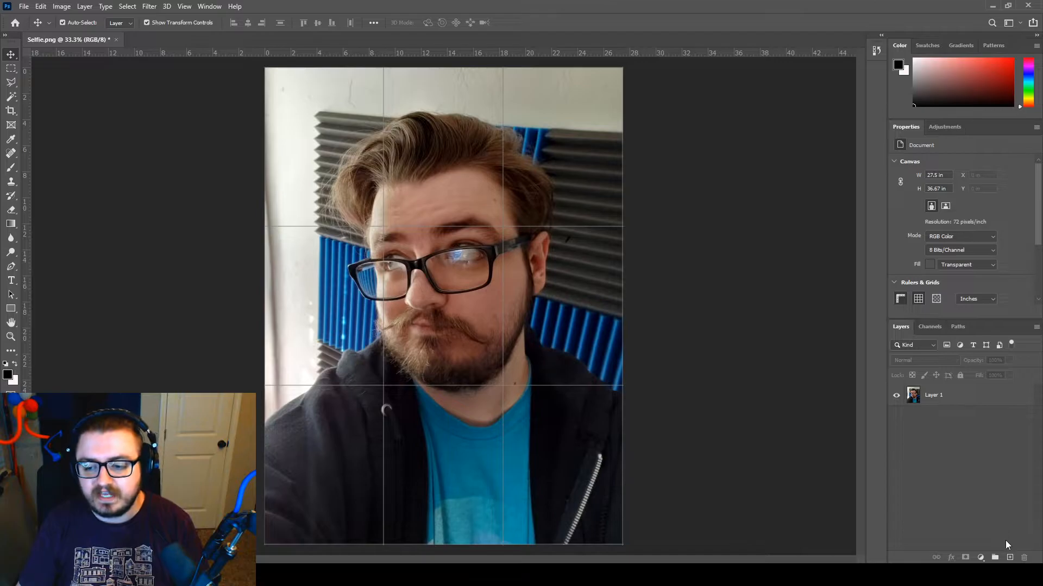
# - Add a new layer above the photo and paint a black smiley face on it with the Brush tool
pyautogui.click(1009, 558)
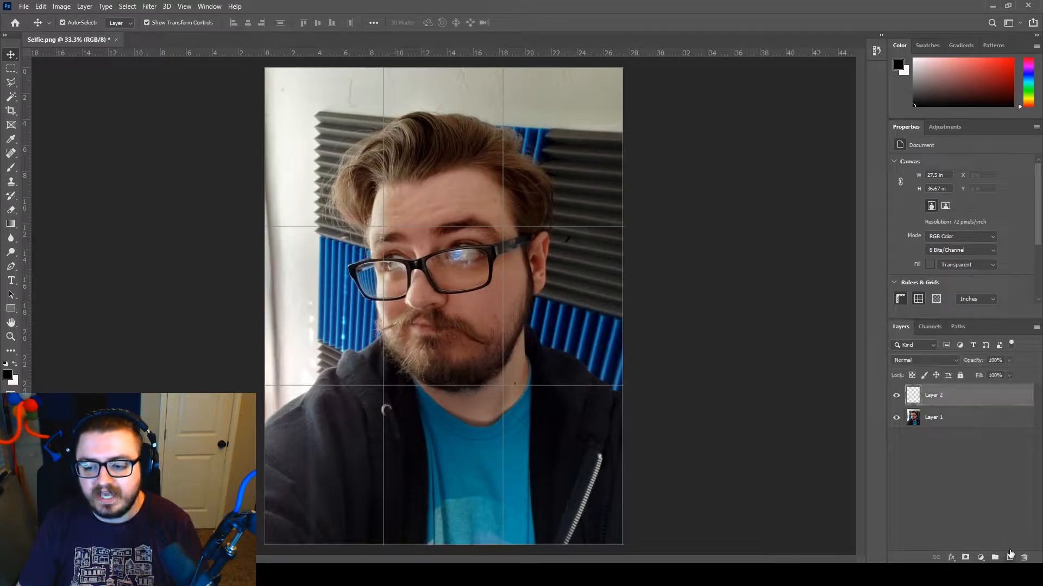
pyautogui.click(12, 168)
pyautogui.moveTo(328, 140); pyautogui.dragTo(342, 201)
pyautogui.moveTo(363, 141); pyautogui.dragTo(385, 201)
pyautogui.moveTo(324, 207)
pyautogui.mouseDown()
pyautogui.moveTo(380, 255)
pyautogui.moveTo(411, 224)
pyautogui.mouseUp()
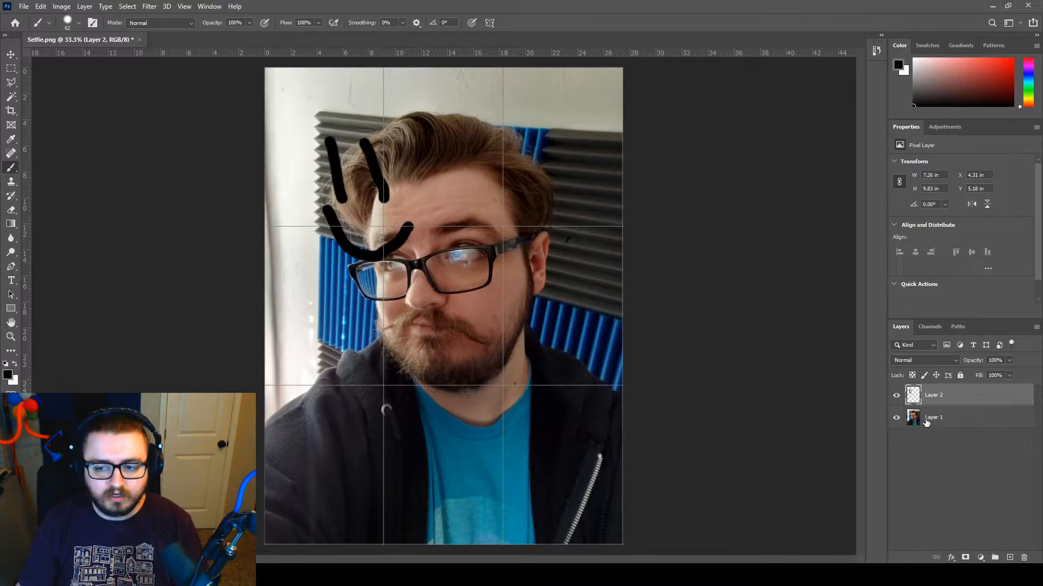
# - Move the photo layer above the smiley layer, and delete the smiley layer
pyautogui.moveTo(952, 423); pyautogui.dragTo(961, 391)
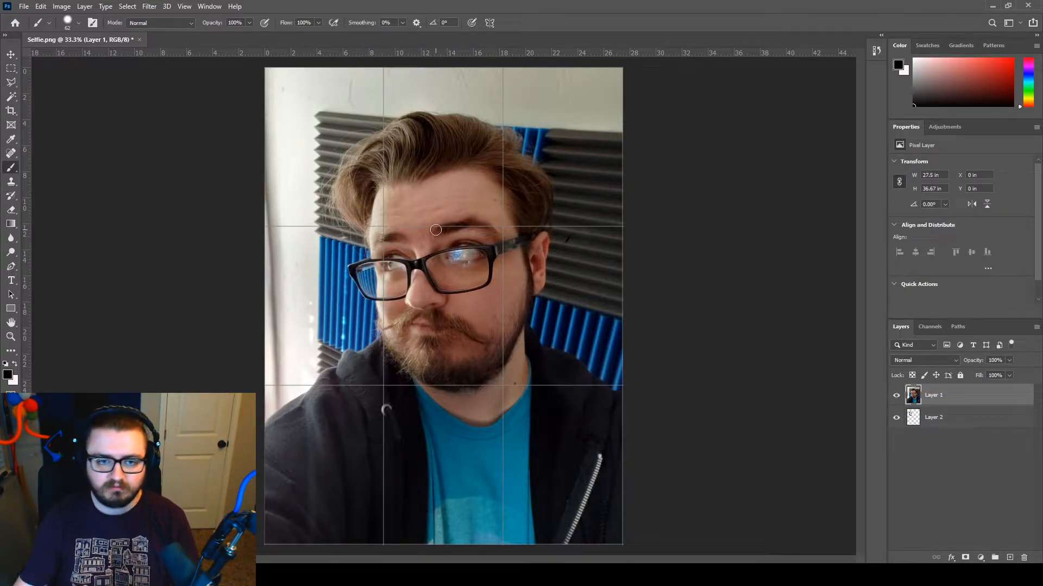
pyautogui.click(941, 421)
pyautogui.press('Delete')
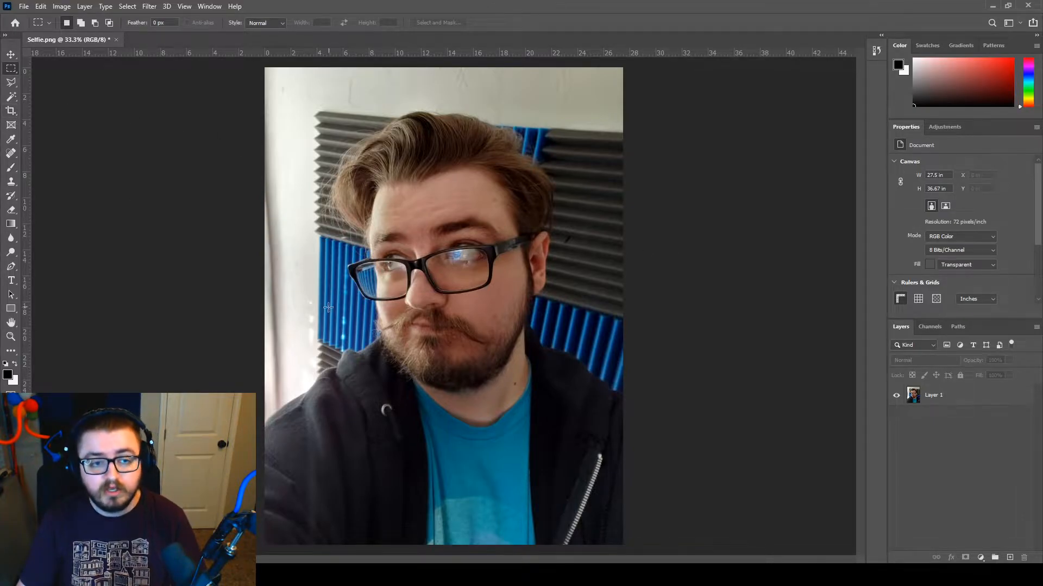
# - Start a free-ratio crop of the photo and tighten the frame around the head
pyautogui.click(12, 113)
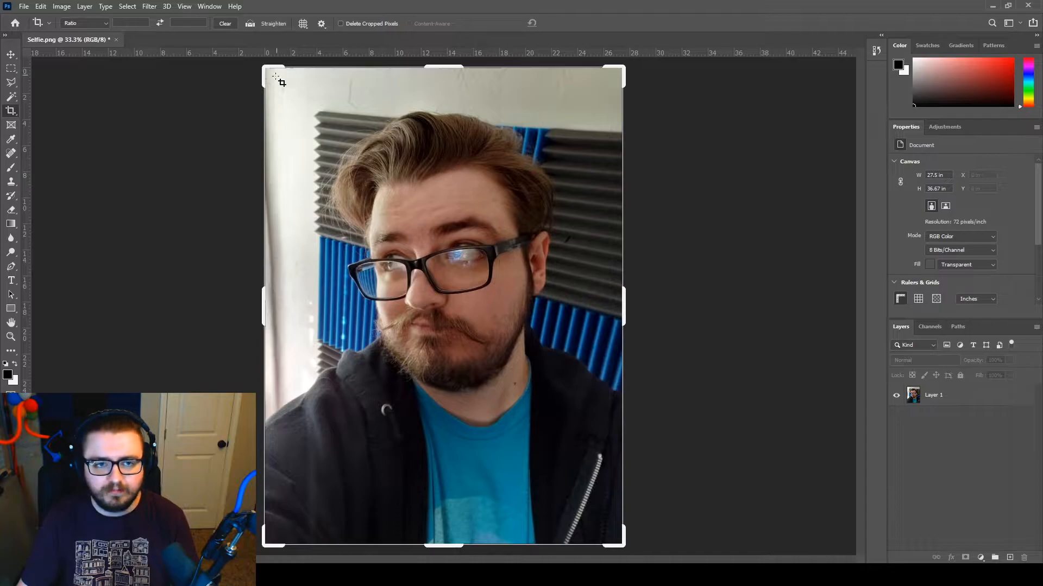
pyautogui.moveTo(266, 65); pyautogui.dragTo(291, 82)
pyautogui.moveTo(598, 525); pyautogui.dragTo(577, 467)
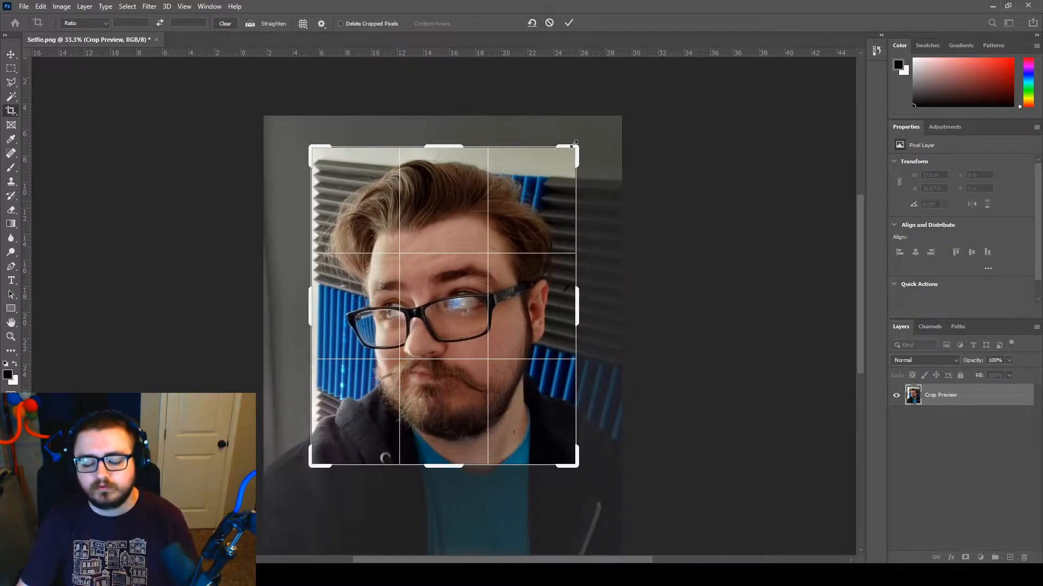
pyautogui.moveTo(575, 146); pyautogui.dragTo(597, 126)
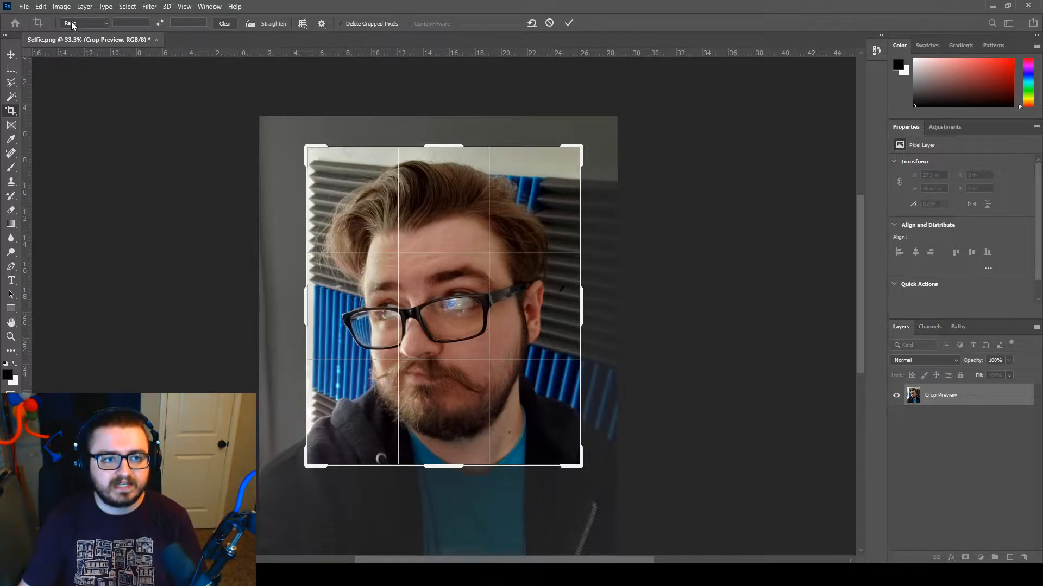
# - Set the crop ratio to 1 : 1 (Square) and shrink the square frame around the face
pyautogui.click(102, 27)
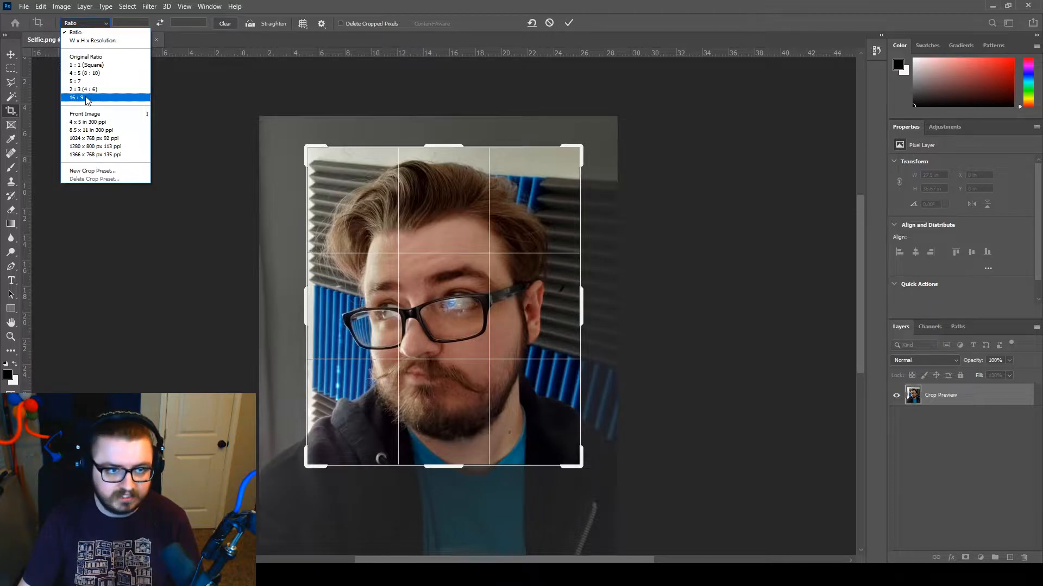
pyautogui.click(98, 65)
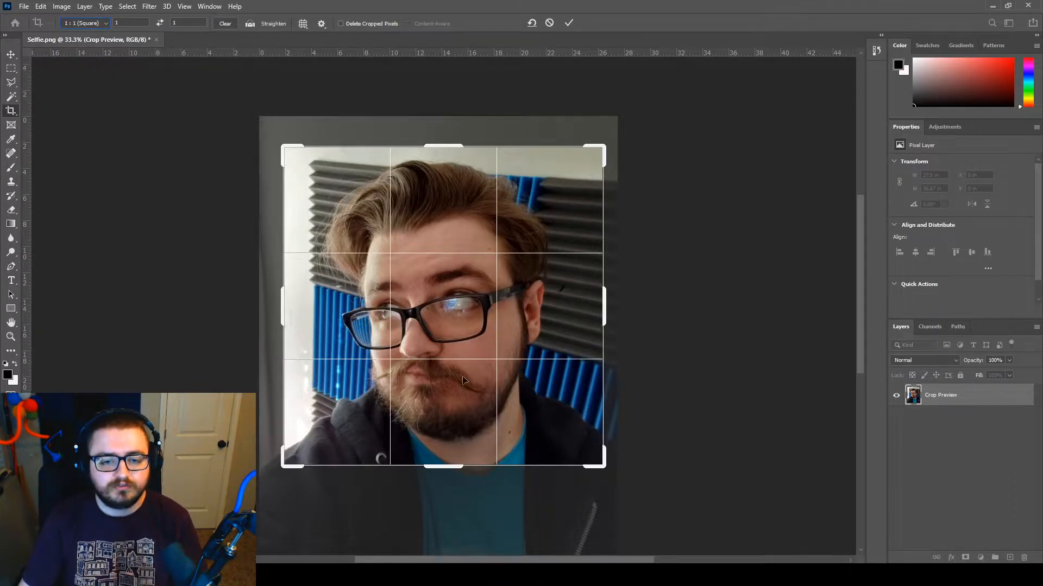
pyautogui.moveTo(603, 465); pyautogui.dragTo(559, 472)
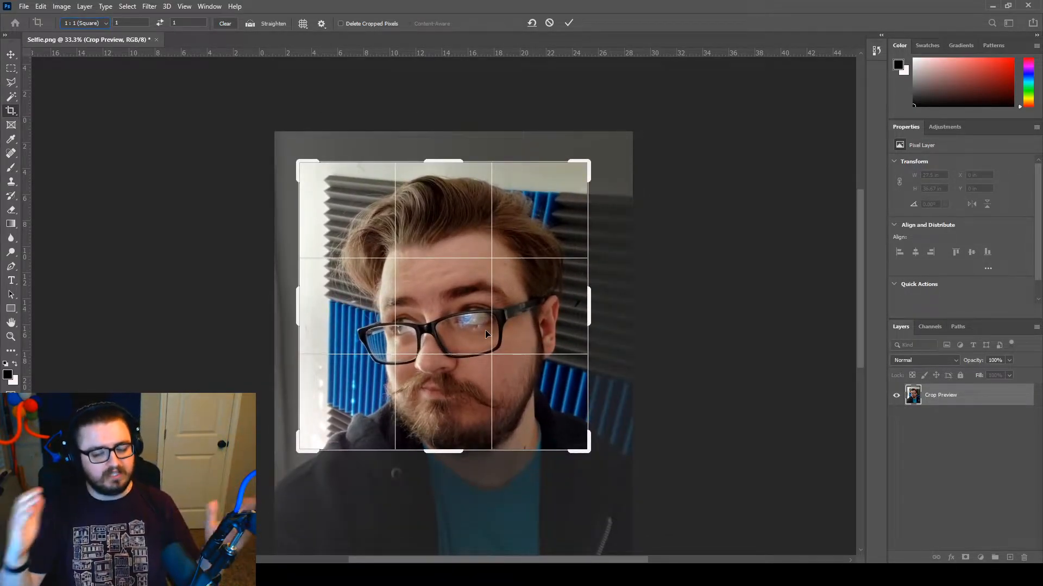
# - Enlarge and reposition the square crop frame to take in the head and shoulders, and apply the crop
pyautogui.moveTo(464, 245); pyautogui.dragTo(441, 232)
pyautogui.moveTo(324, 161); pyautogui.dragTo(258, 148)
pyautogui.moveTo(491, 295); pyautogui.dragTo(489, 273)
pyautogui.moveTo(600, 465); pyautogui.dragTo(602, 468)
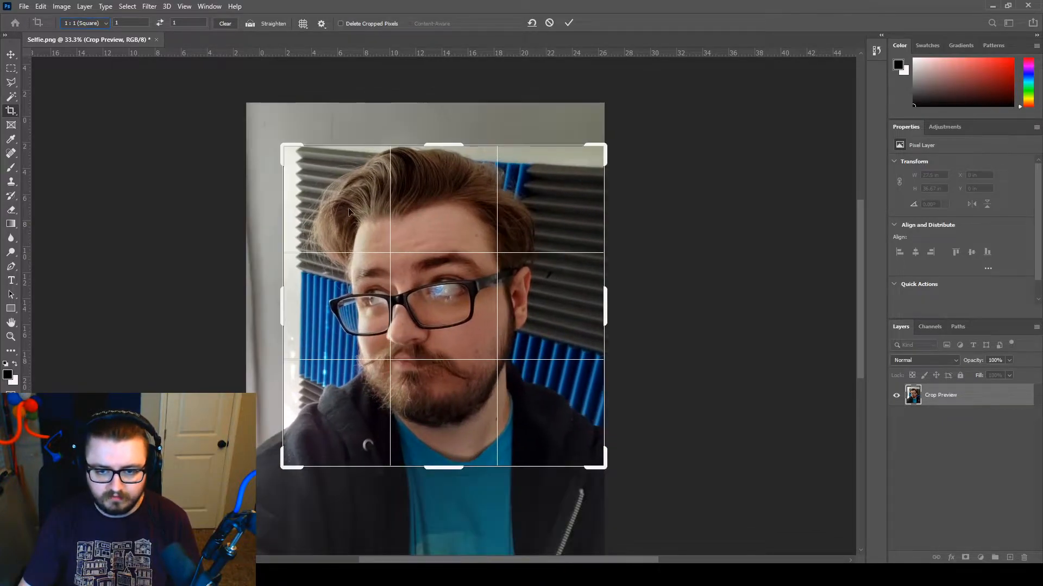
pyautogui.moveTo(281, 146)
pyautogui.mouseDown()
pyautogui.moveTo(263, 124)
pyautogui.moveTo(278, 145)
pyautogui.moveTo(269, 142)
pyautogui.mouseUp()
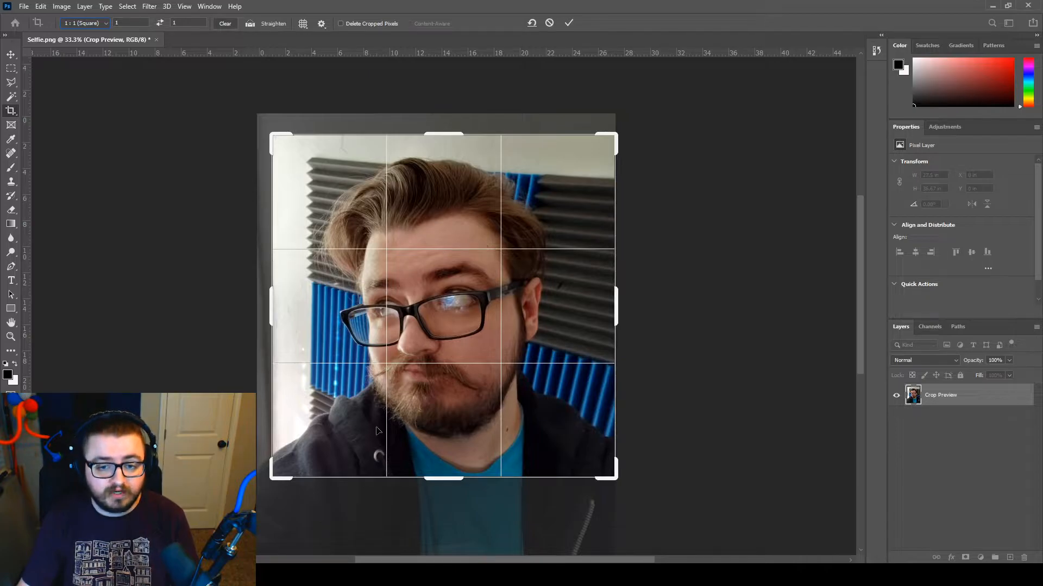
pyautogui.click(568, 23)
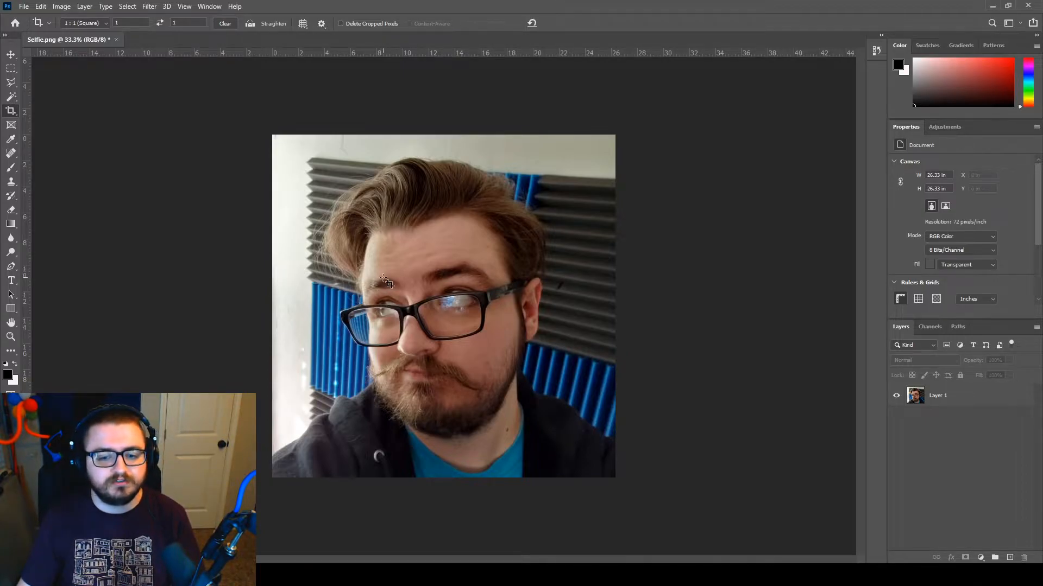
# - Activate the Spot Healing Brush tool for retouching the cropped selfie
pyautogui.click(14, 158)
pyautogui.rightClick(11, 155)
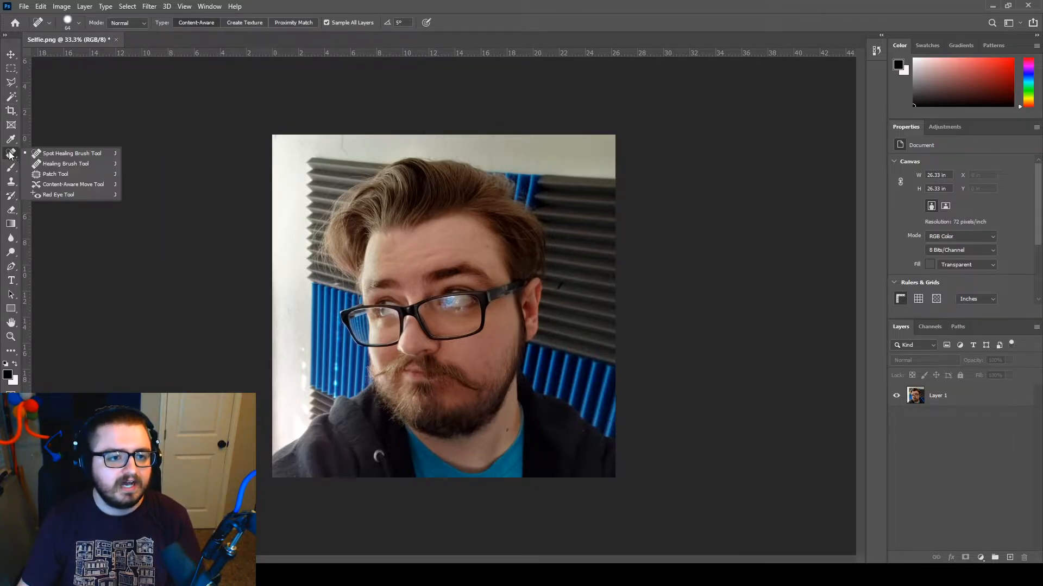
pyautogui.click(62, 157)
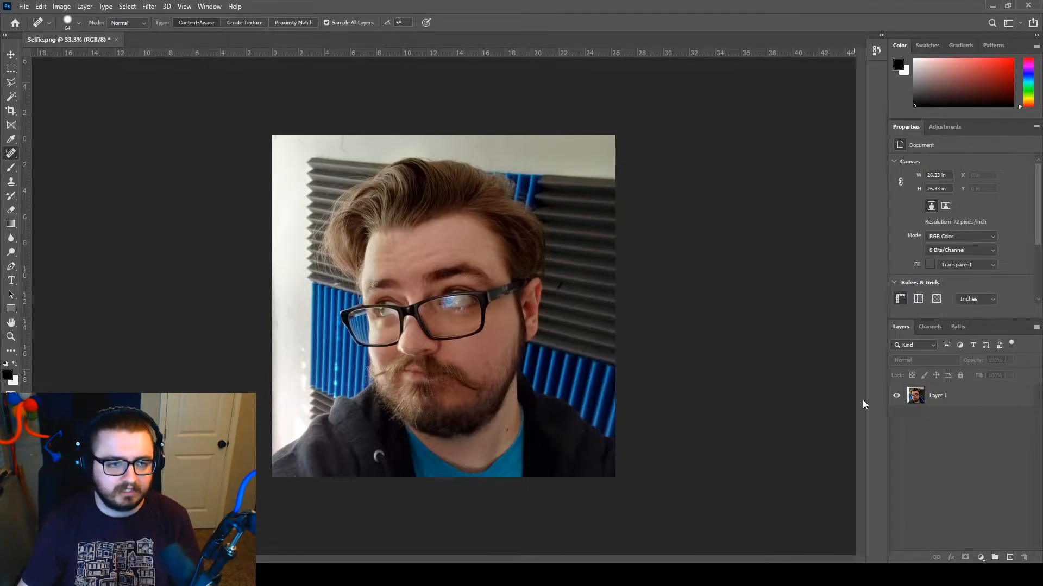
# - Duplicate the photo layer within the same document under the name "Selfie Corrected"
pyautogui.click(969, 398)
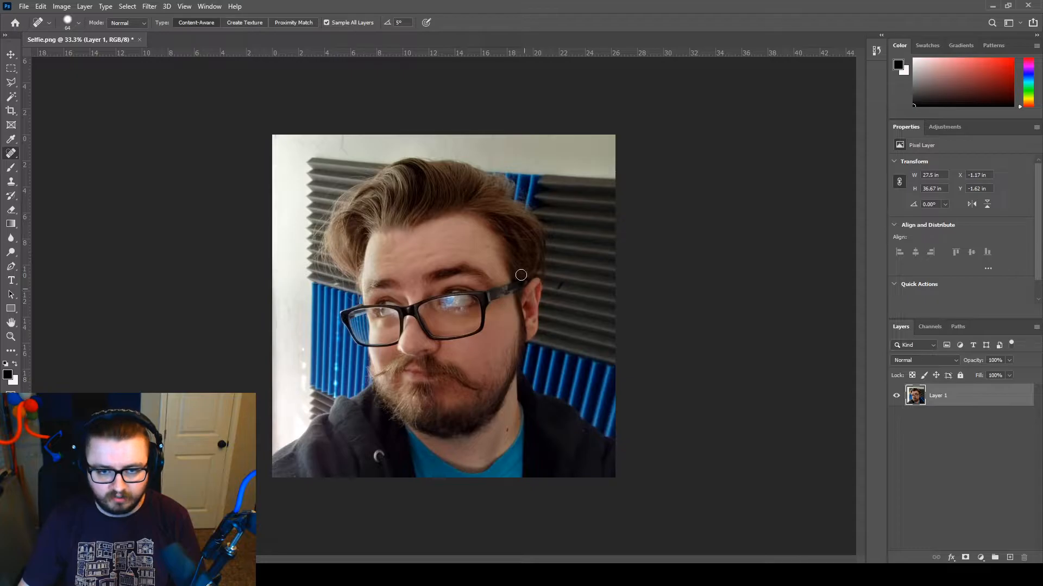
pyautogui.rightClick(970, 400)
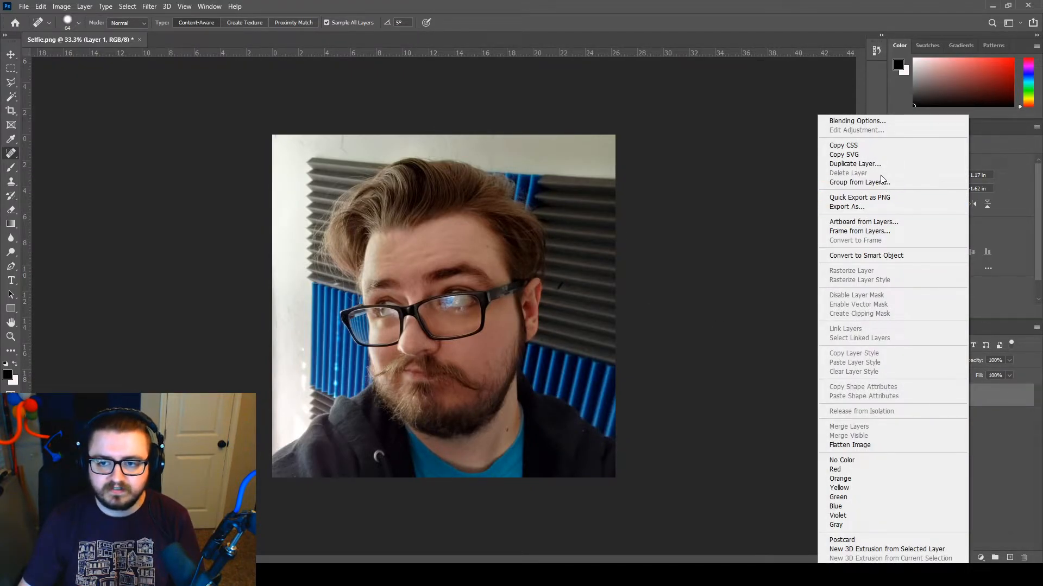
pyautogui.click(1014, 491)
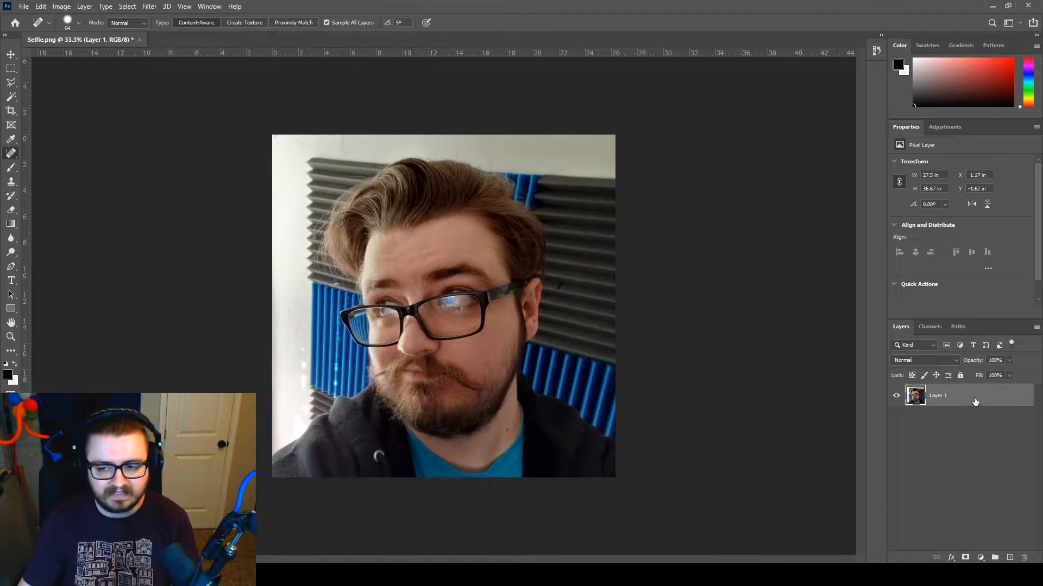
pyautogui.rightClick(956, 395)
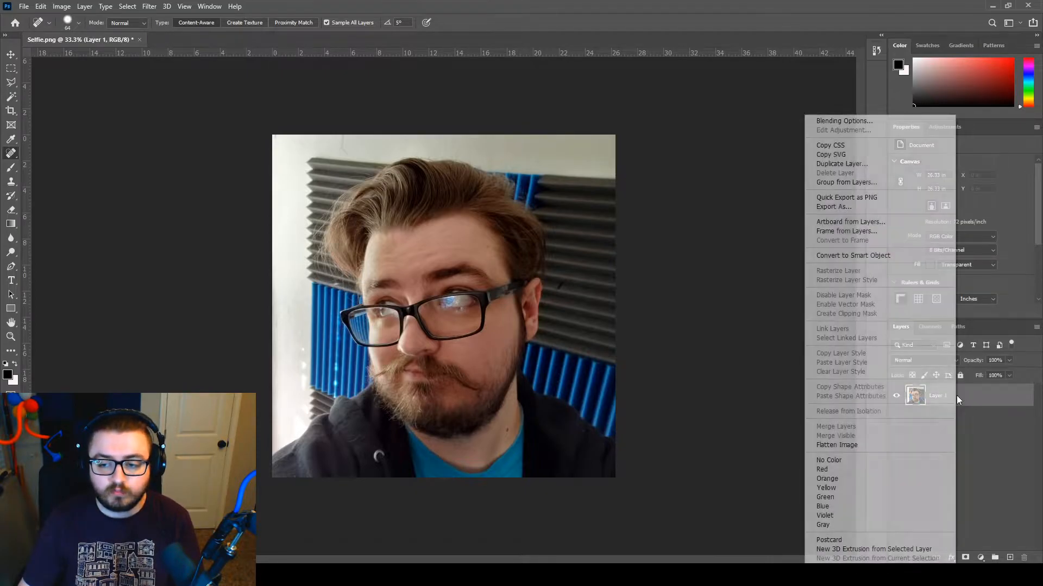
pyautogui.click(860, 164)
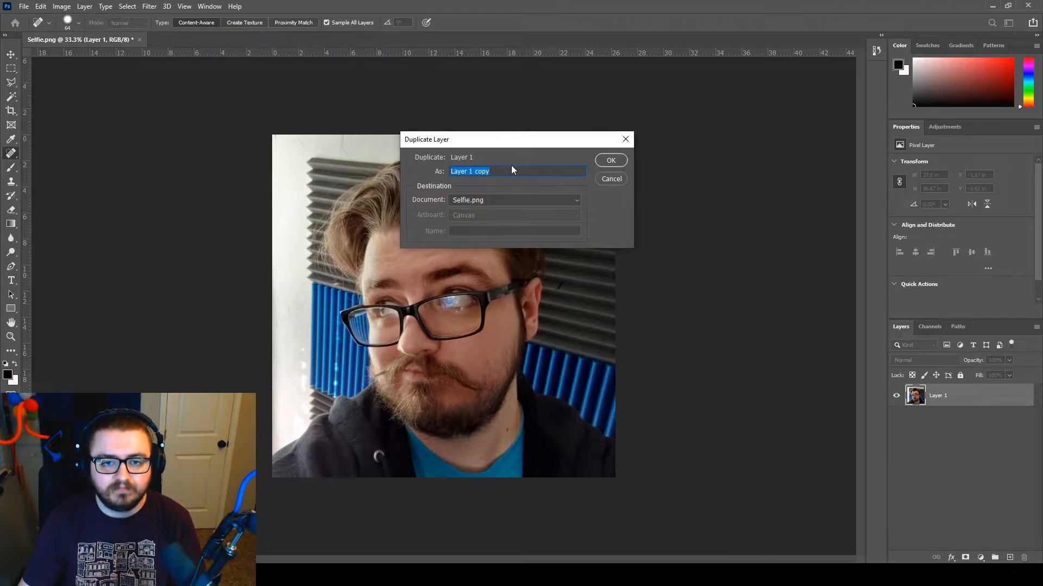
pyautogui.write('Selfie Corrected')
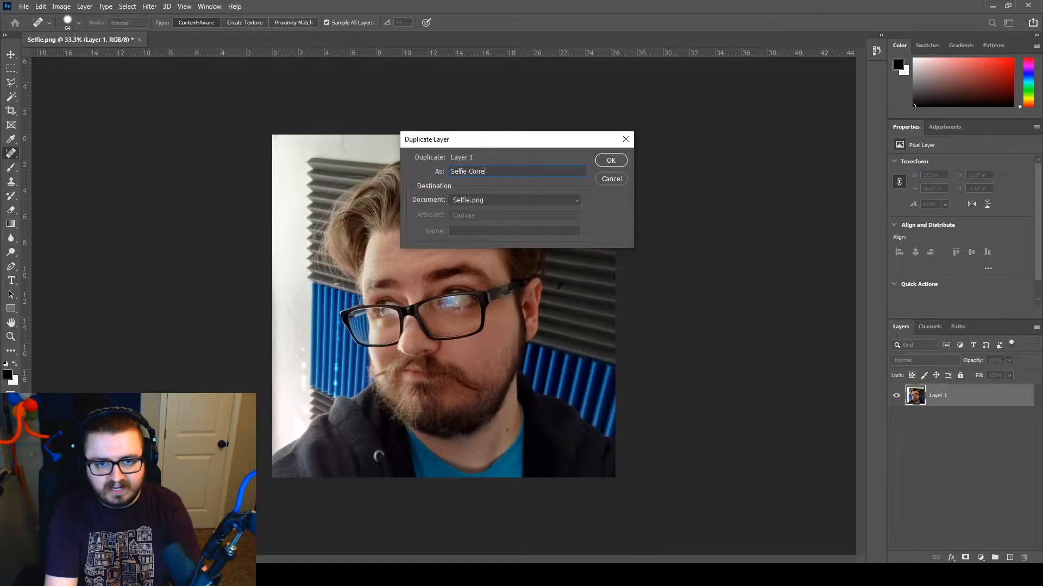
pyautogui.click(612, 160)
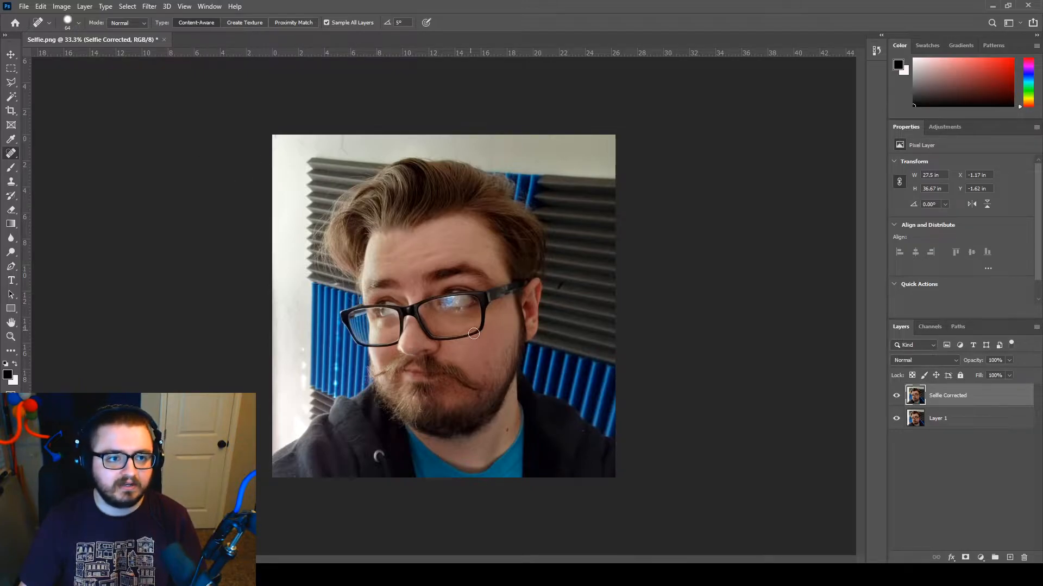
# - Examine the face at several magnifications with the Zoom tool, looking for skin spots and finishing close on the forehead beside the temple
pyautogui.click(11, 337)
pyautogui.moveTo(356, 196); pyautogui.dragTo(356, 86)
pyautogui.moveTo(497, 240); pyautogui.dragTo(438, 205)
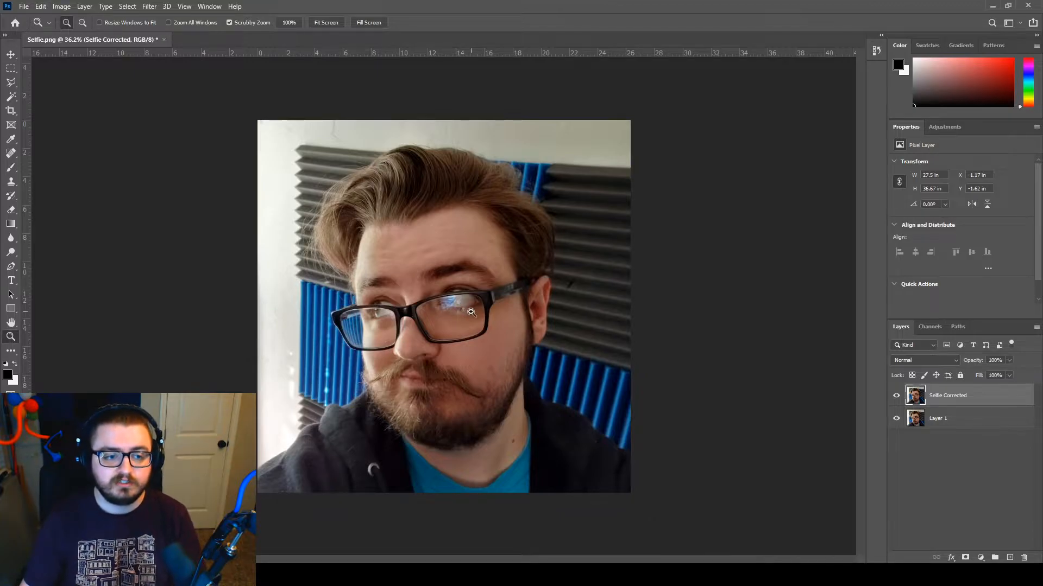
pyautogui.scroll(3, 471, 312)
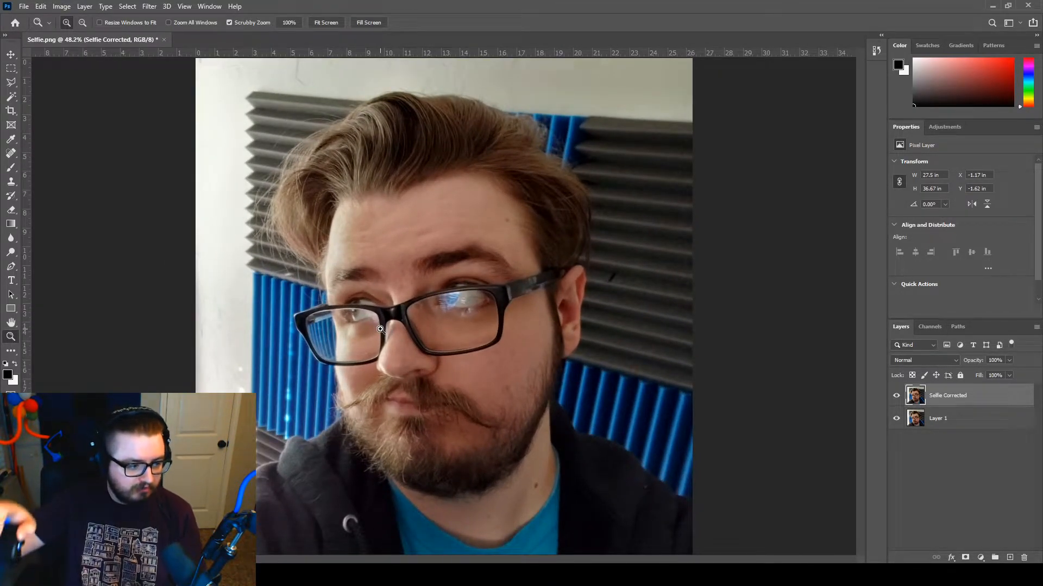
pyautogui.scroll(3, 380, 330)
pyautogui.scroll(-3, 380, 330)
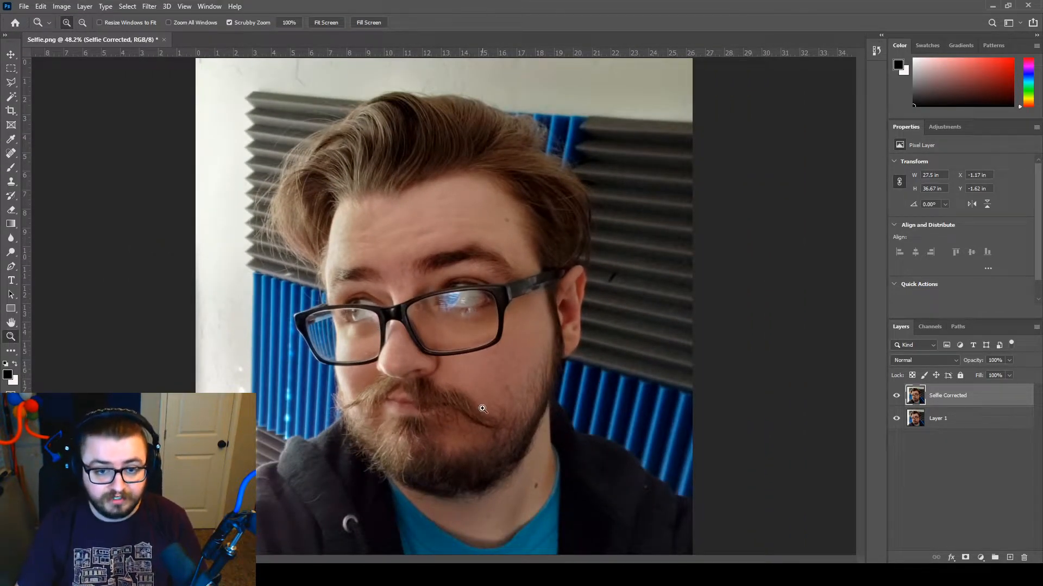
pyautogui.scroll(-3, 563, 191)
pyautogui.scroll(7, 652, 159)
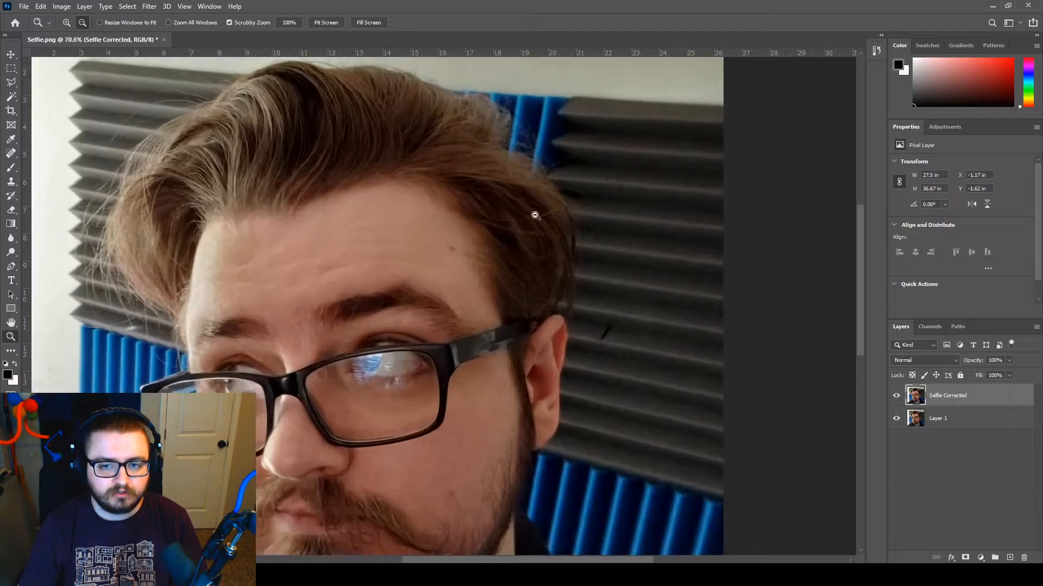
pyautogui.scroll(-4, 544, 202)
pyautogui.scroll(-2, 462, 239)
pyautogui.scroll(1, 499, 222)
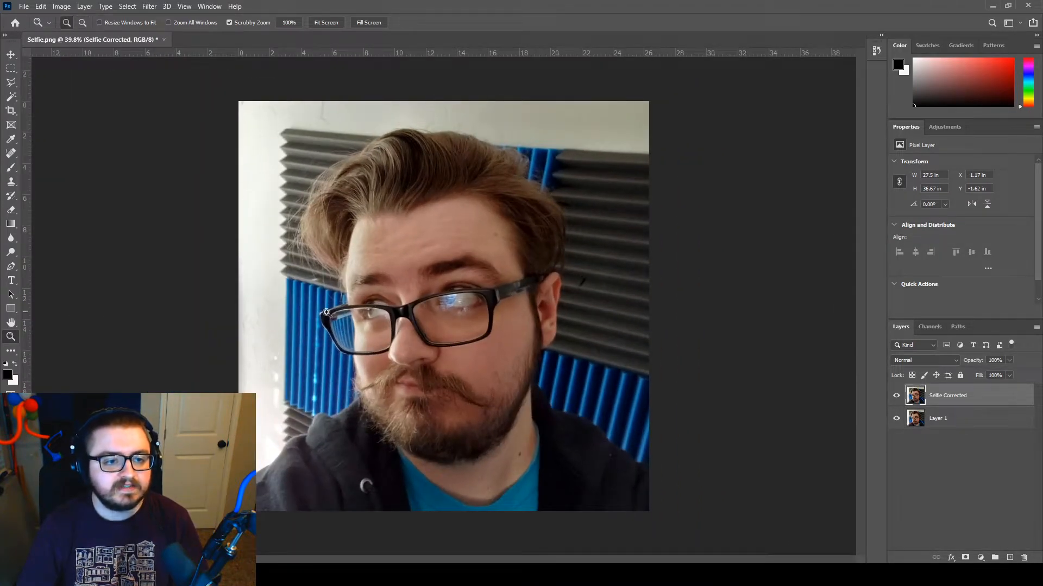
pyautogui.scroll(3, 529, 197)
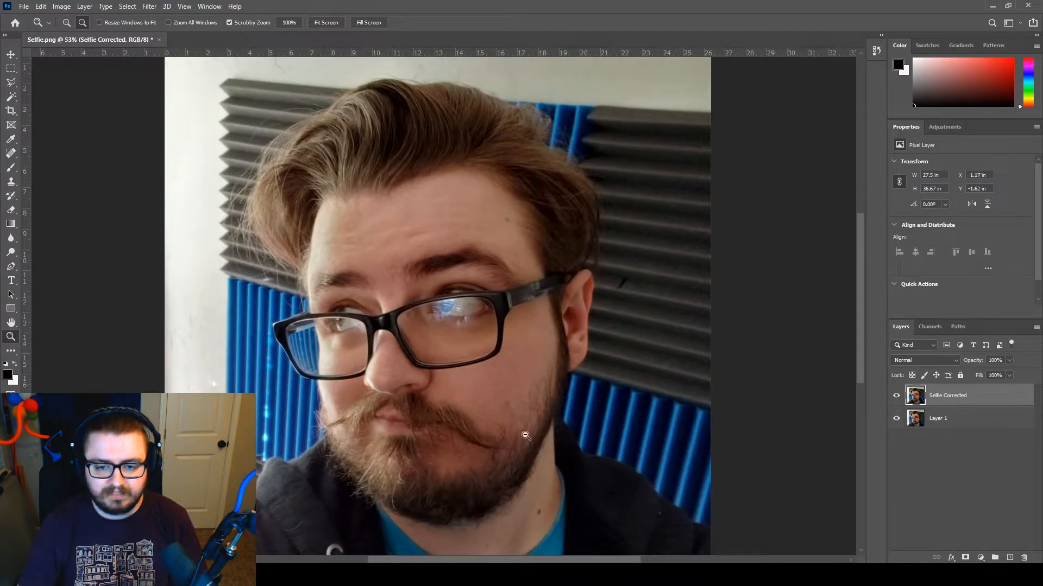
pyautogui.scroll(3, 524, 198)
pyautogui.scroll(10, 510, 233)
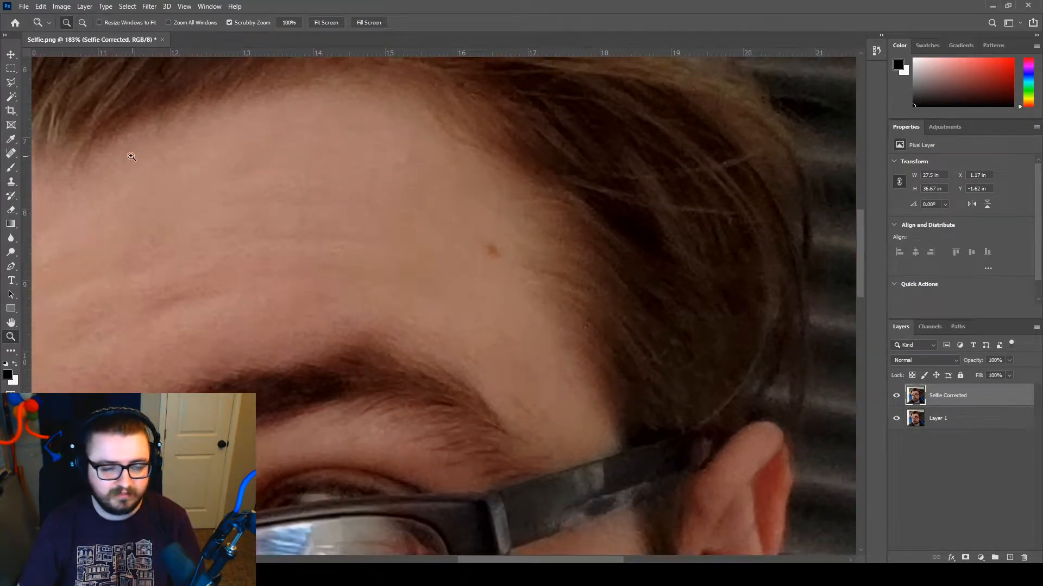
# - Set the Spot Healing Brush to a size of 14 px and a hardness of 76%
pyautogui.click(11, 156)
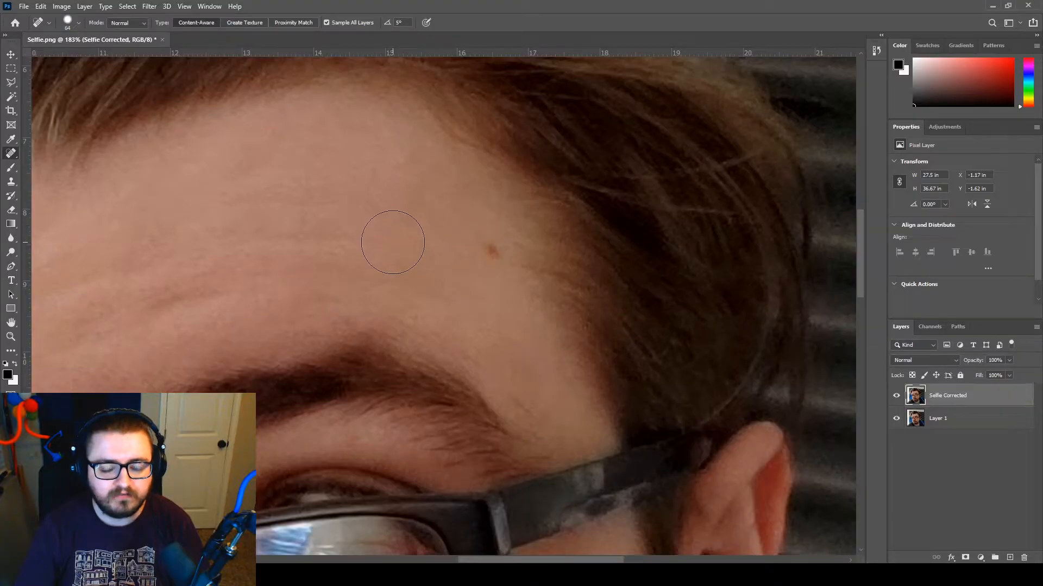
pyautogui.rightClick(383, 229)
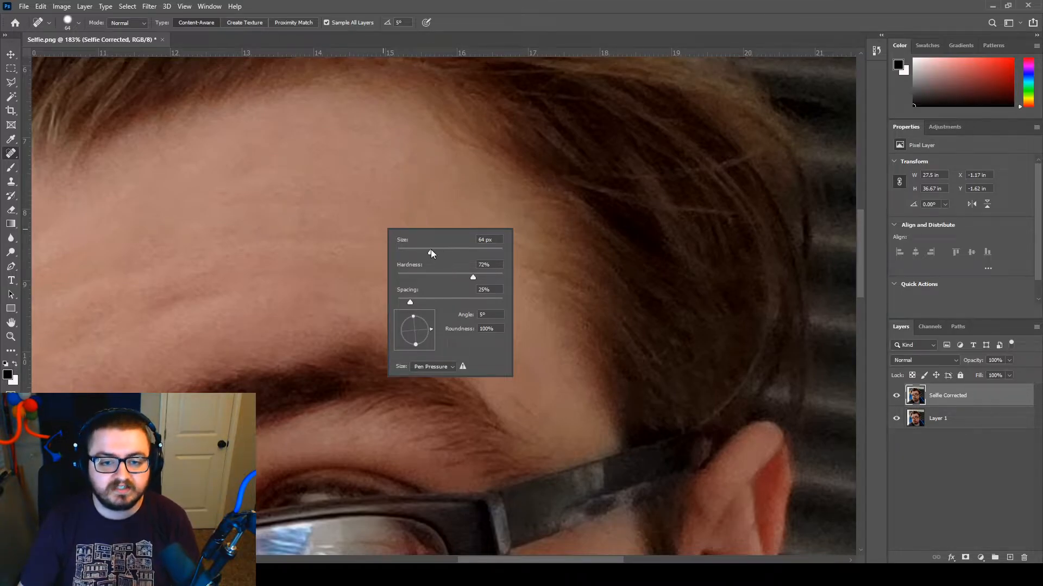
pyautogui.moveTo(431, 252); pyautogui.dragTo(404, 261)
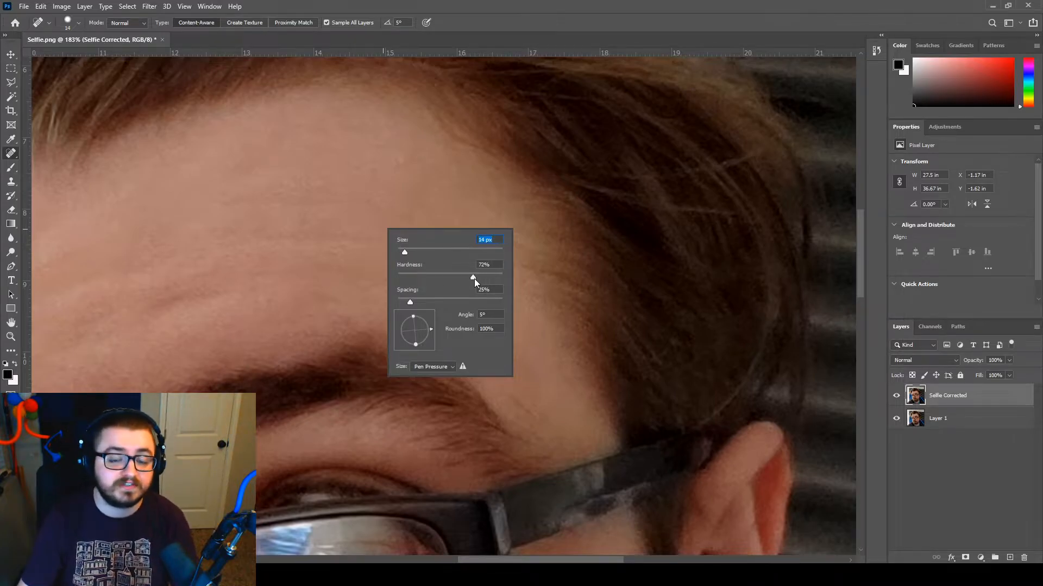
pyautogui.moveTo(449, 275); pyautogui.dragTo(498, 278)
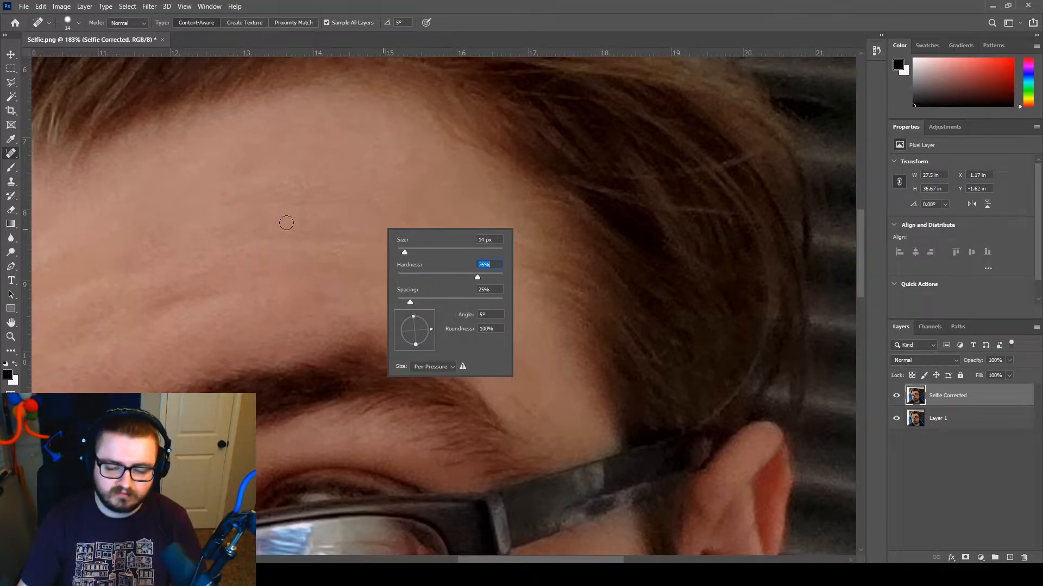
pyautogui.rightClick(352, 207)
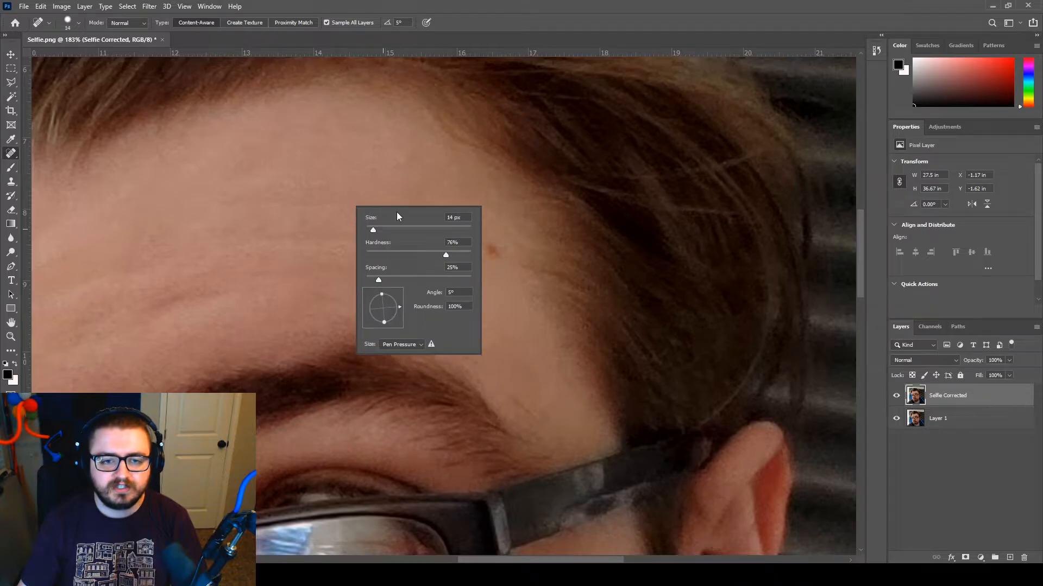
pyautogui.click(450, 182)
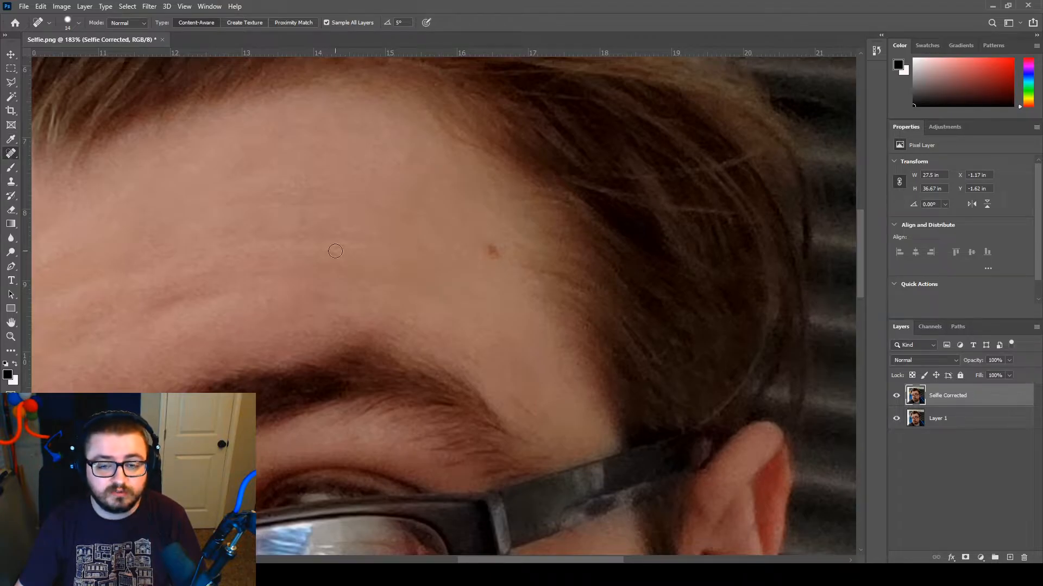
# - Remove the mole on the forehead near the temple and the dark mole on the neck with the Spot Healing Brush
pyautogui.click(493, 252)
pyautogui.moveTo(493, 252); pyautogui.dragTo(490, 249)
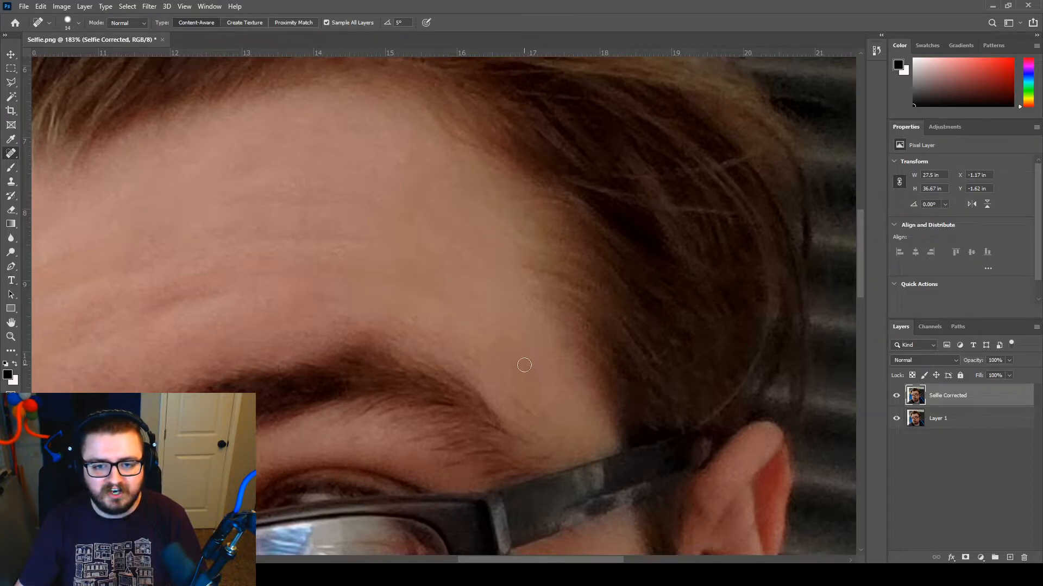
pyautogui.scroll(-10, 462, 424)
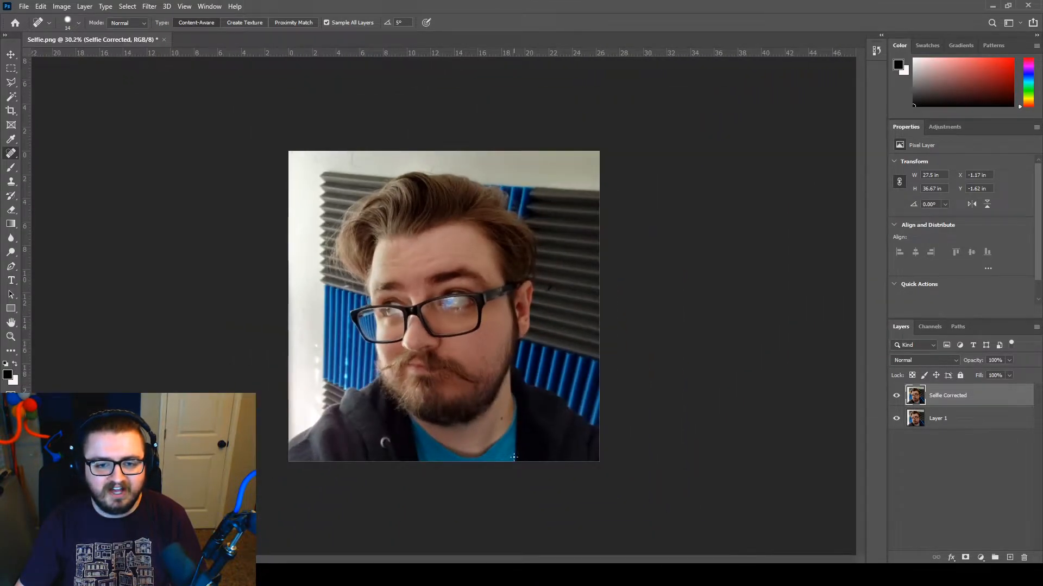
pyautogui.scroll(10, 513, 456)
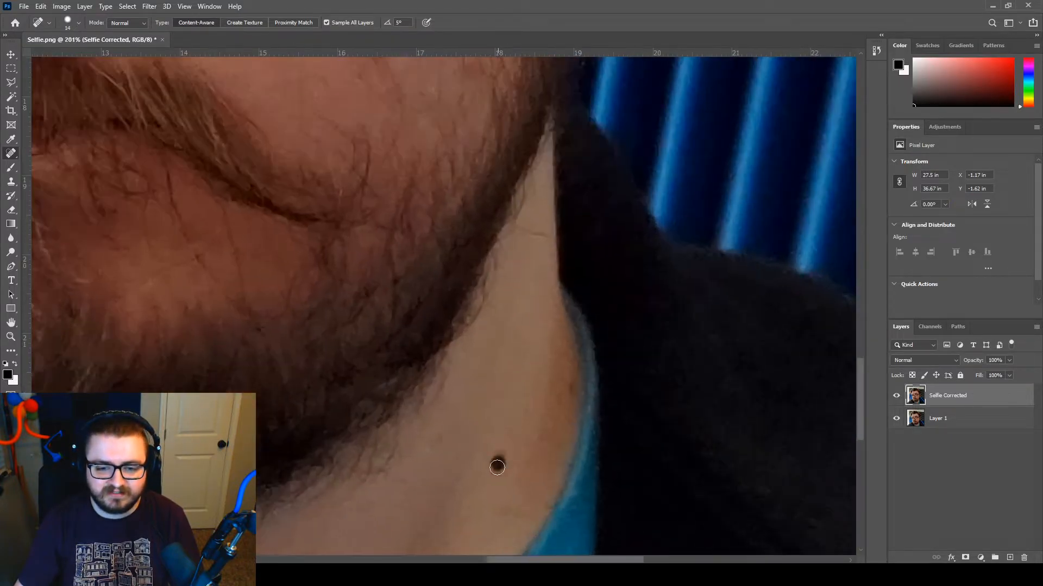
pyautogui.click(497, 465)
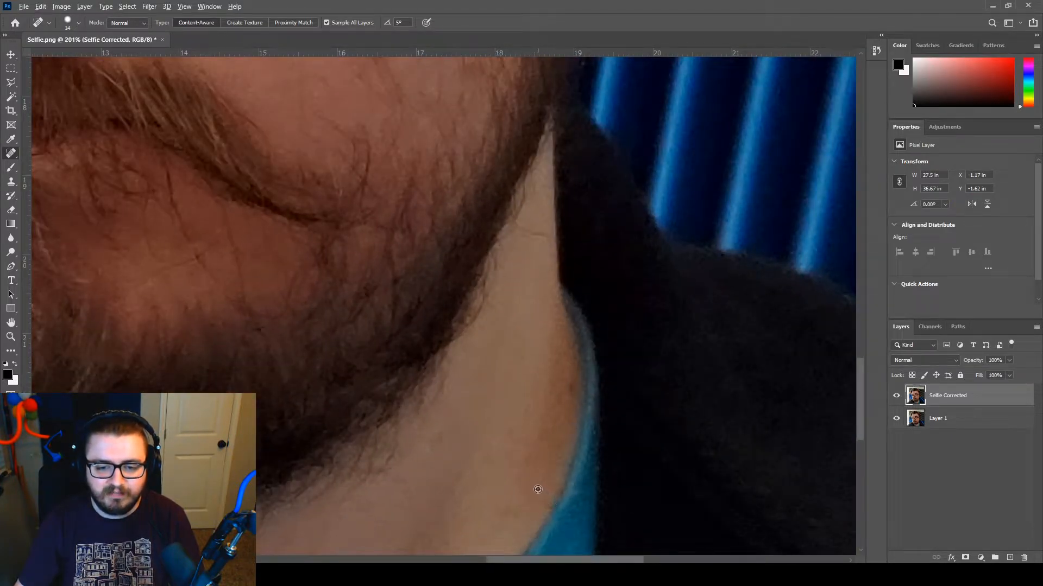
# - Compare the retouched forehead with the original by repeatedly hiding and showing the Selfie Corrected layer, leaving it visible
pyautogui.scroll(-4, 539, 490)
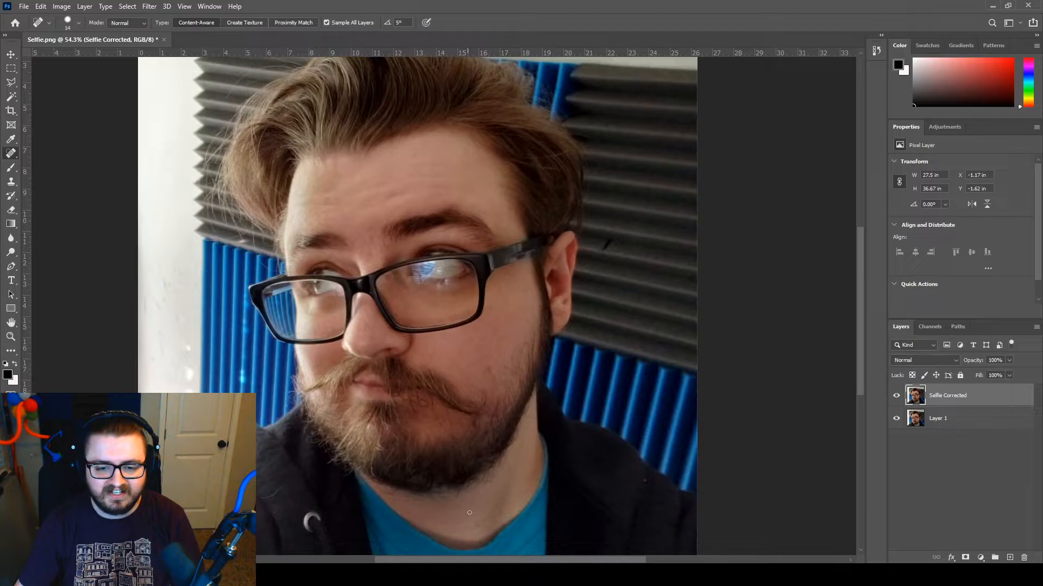
pyautogui.scroll(-2, 383, 455)
pyautogui.scroll(1, 357, 441)
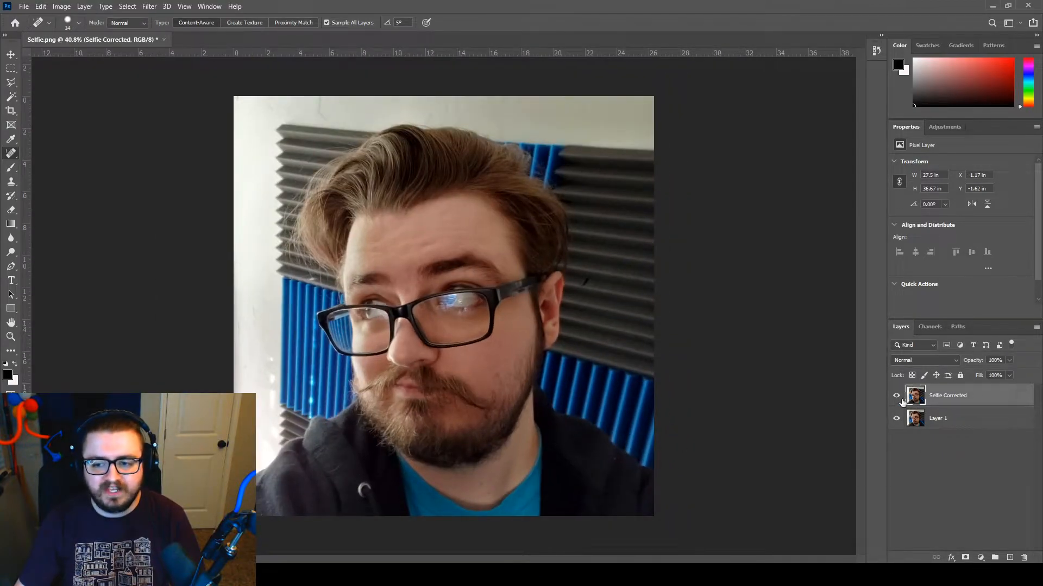
pyautogui.scroll(7, 520, 204)
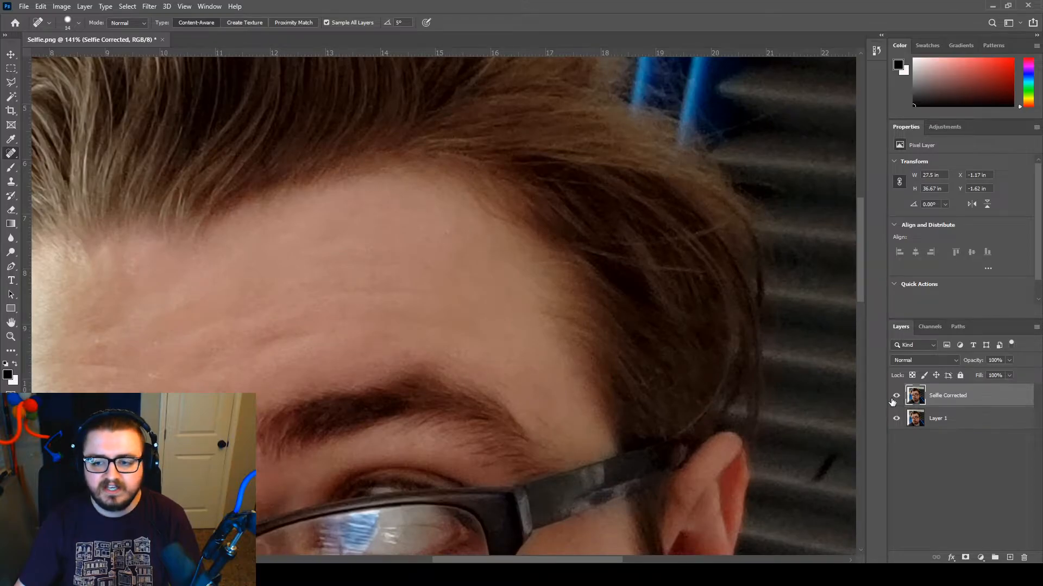
pyautogui.click(896, 396)
pyautogui.click(896, 396)
pyautogui.click(896, 397)
pyautogui.click(896, 396)
pyautogui.click(896, 397)
pyautogui.click(896, 397)
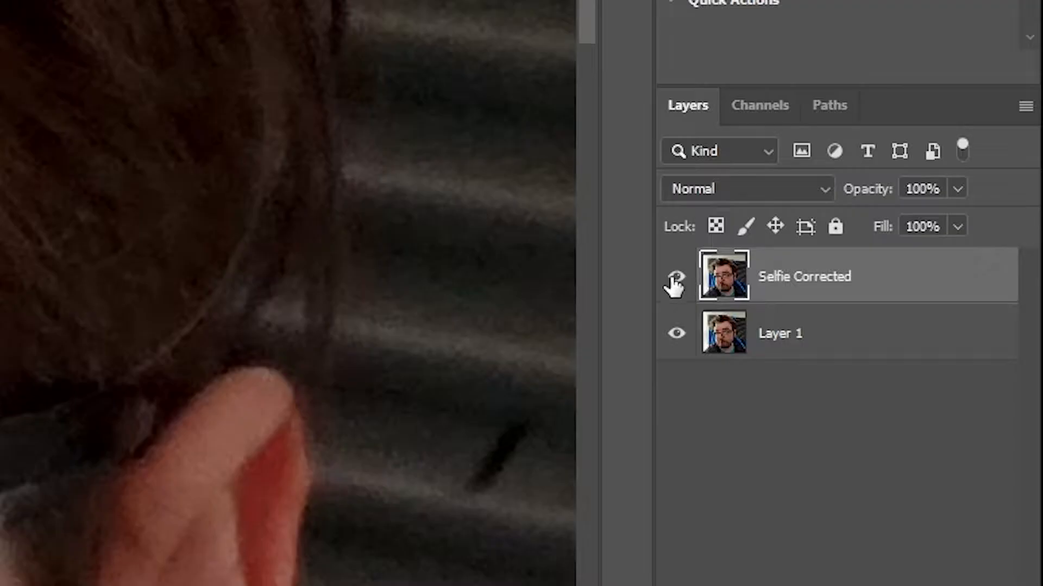
pyautogui.click(675, 278)
pyautogui.click(675, 278)
pyautogui.click(676, 278)
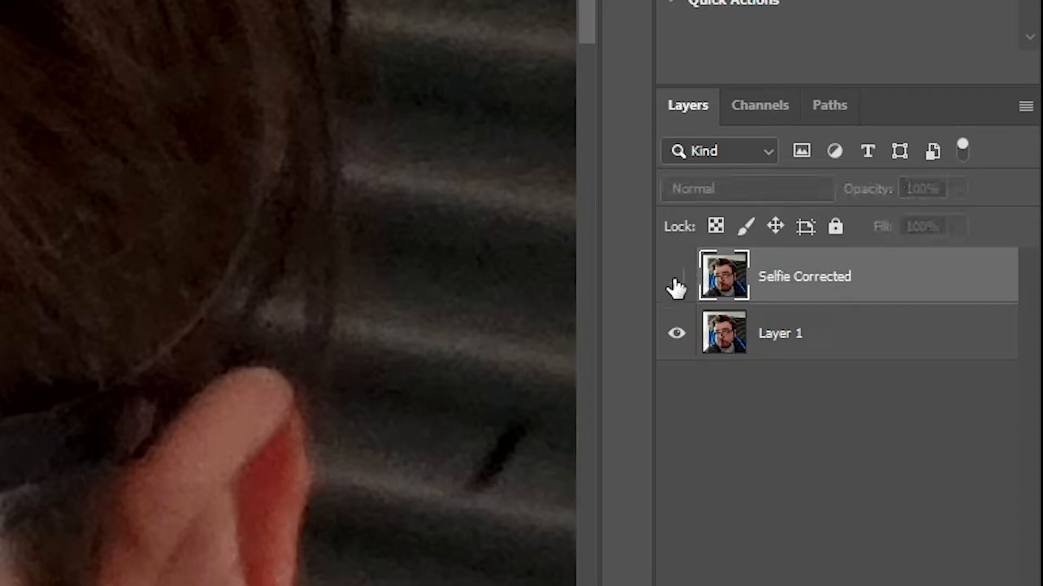
pyautogui.click(896, 397)
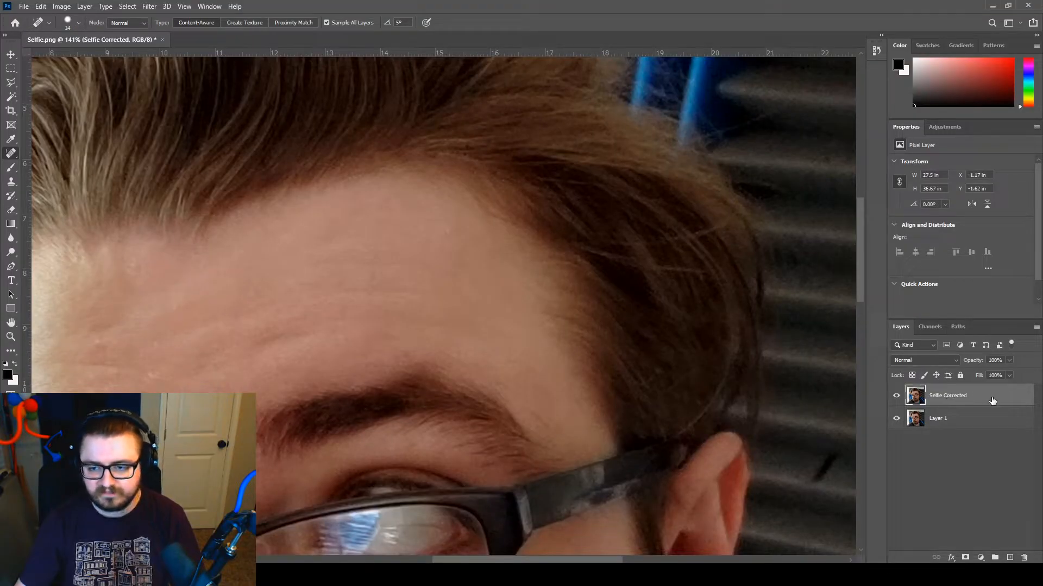
# - Remove the dark mark on the grey foam panel beside the ear with the Spot Healing Brush
pyautogui.hotkey('ctrl', '0')
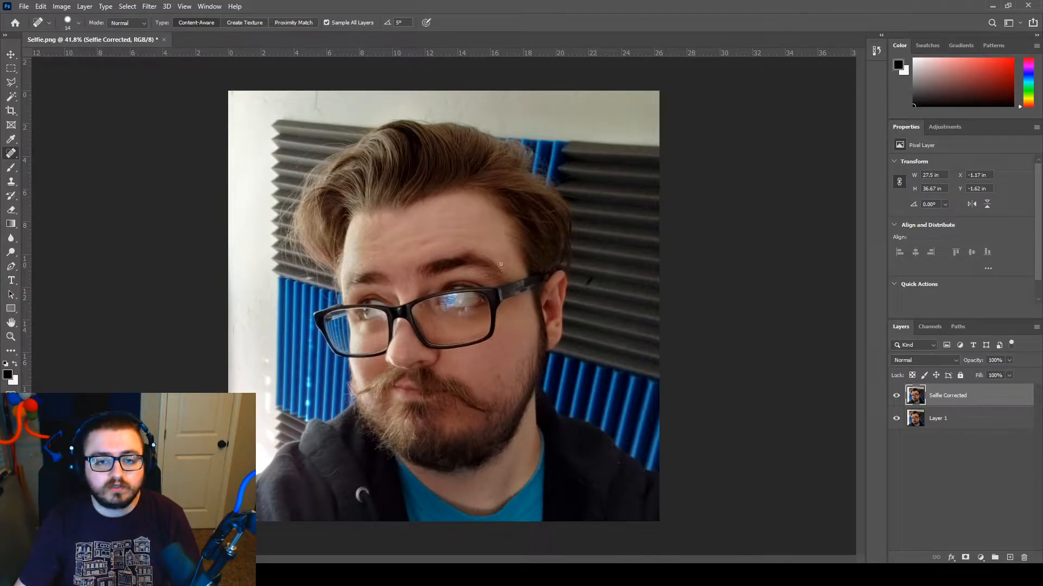
pyautogui.scroll(5, 653, 272)
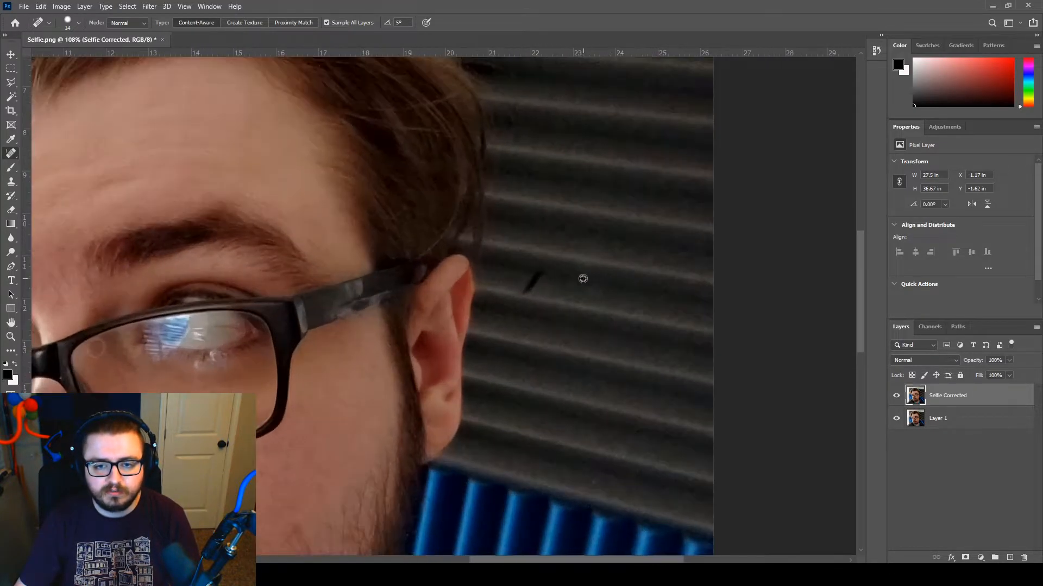
pyautogui.scroll(3, 504, 269)
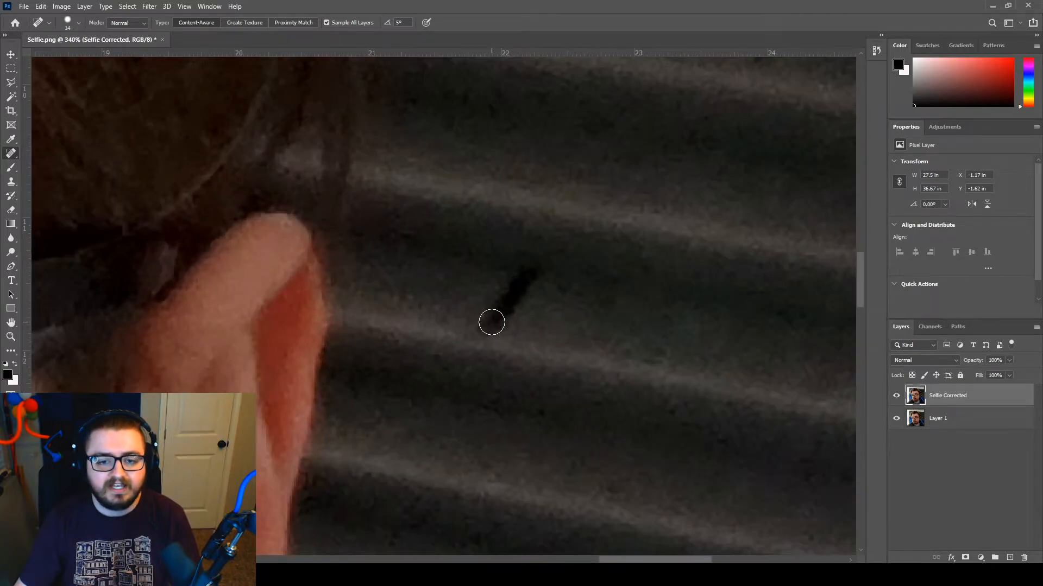
pyautogui.moveTo(494, 324)
pyautogui.mouseDown()
pyautogui.moveTo(523, 279)
pyautogui.moveTo(487, 324)
pyautogui.moveTo(523, 291)
pyautogui.mouseUp()
pyautogui.scroll(-5, 524, 342)
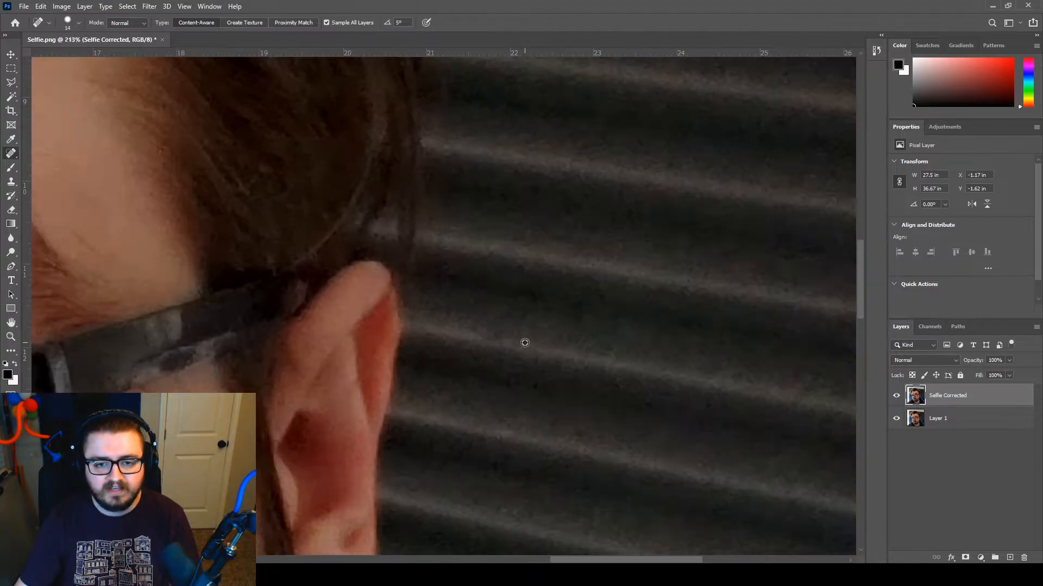
pyautogui.scroll(-4, 519, 393)
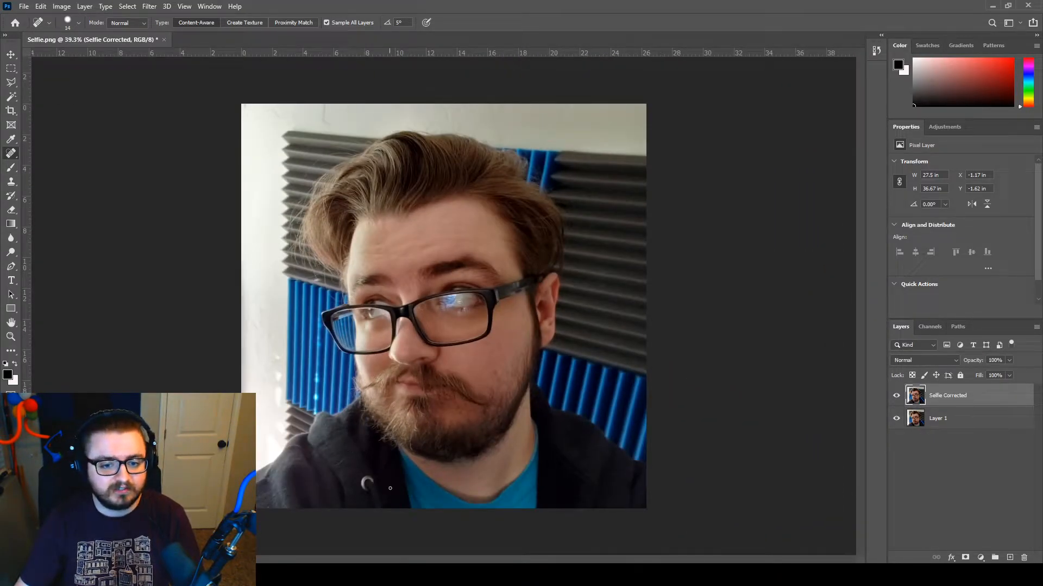
# - Paint over the light stray hair on the dark jacket collar with the Spot Healing Brush to remove it
pyautogui.scroll(8, 387, 487)
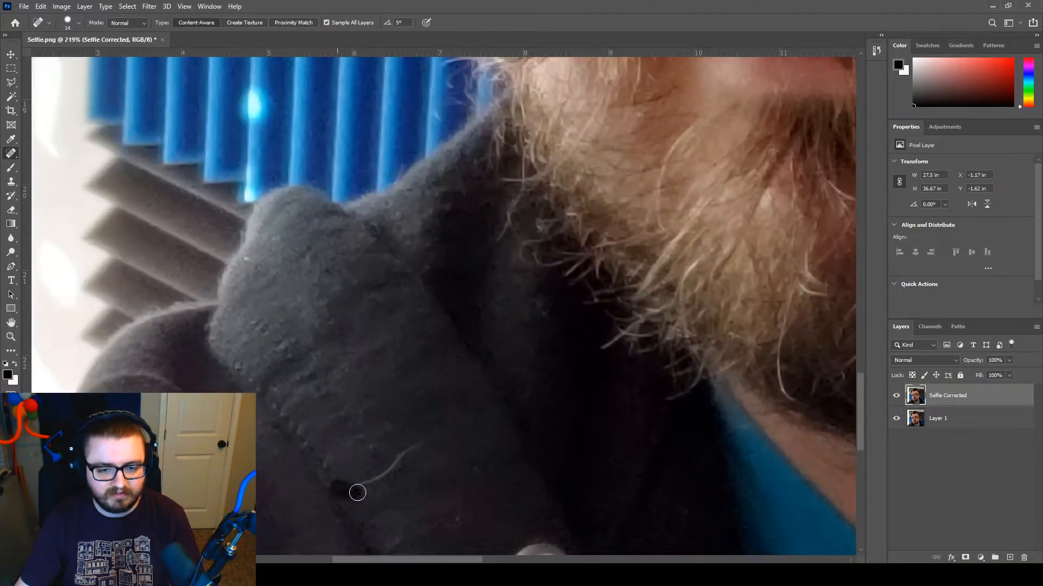
pyautogui.moveTo(357, 492); pyautogui.dragTo(428, 442)
pyautogui.scroll(-2, 499, 480)
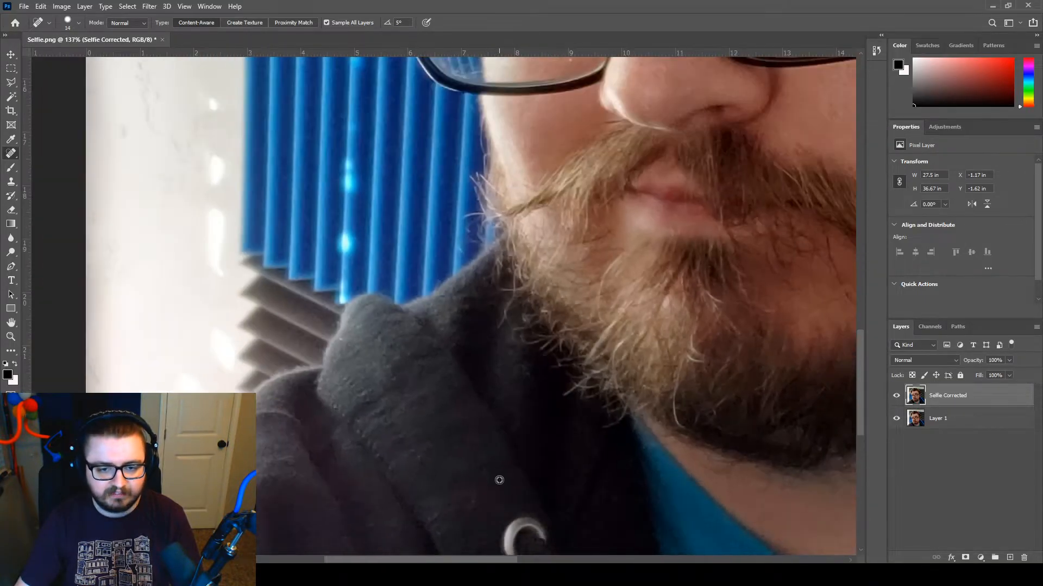
pyautogui.scroll(-5, 499, 480)
# - Remove the small bright spot on the white wall beside the blue foam panel, and check the jacket for remaining blemishes
pyautogui.scroll(3, 274, 526)
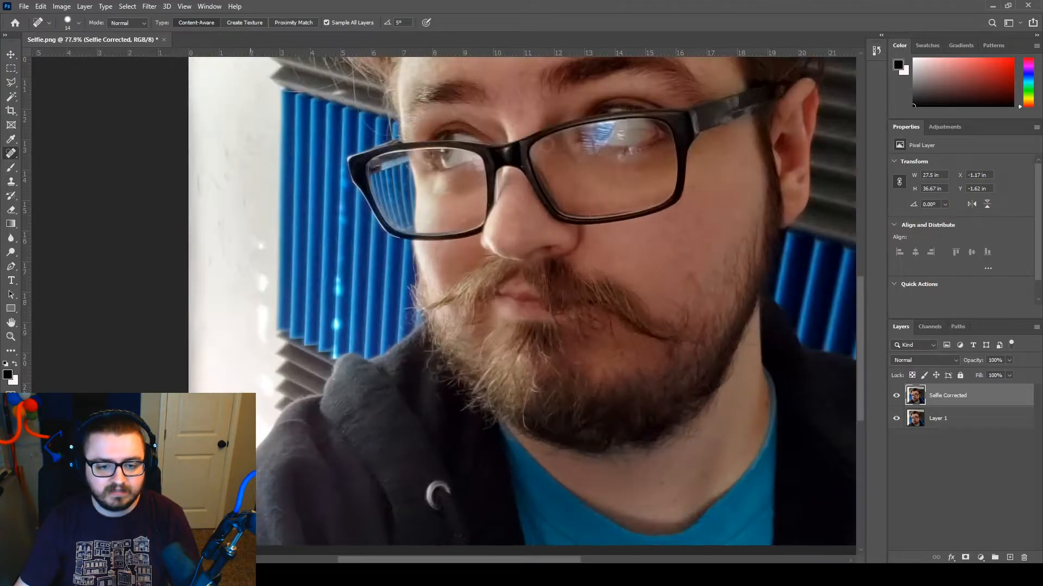
pyautogui.scroll(3, 230, 543)
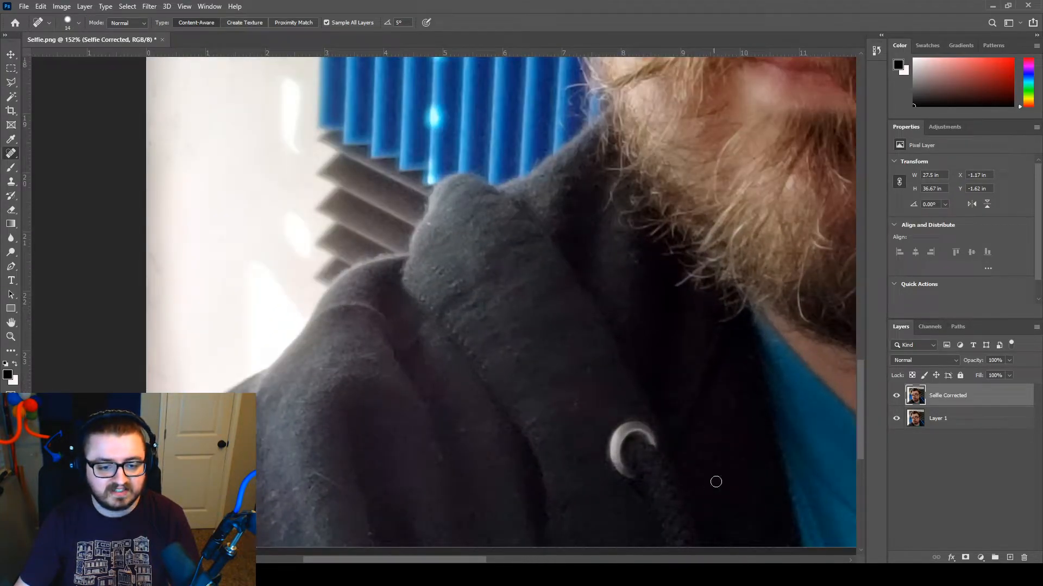
pyautogui.scroll(-5, 601, 401)
pyautogui.scroll(5, 496, 265)
pyautogui.moveTo(496, 265)
pyautogui.mouseDown()
pyautogui.moveTo(516, 250)
pyautogui.moveTo(506, 282)
pyautogui.mouseUp()
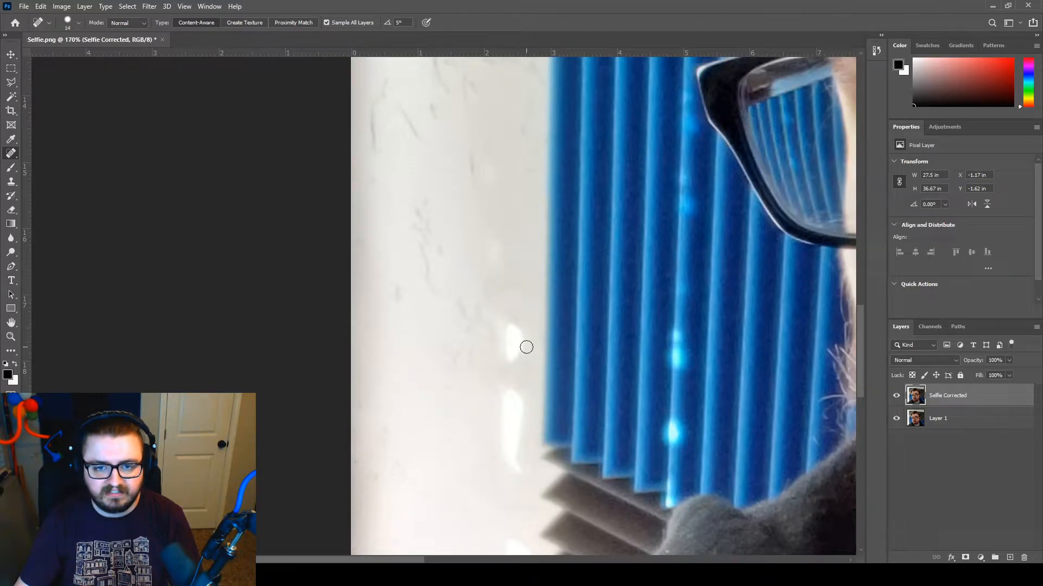
pyautogui.scroll(-5, 518, 345)
pyautogui.scroll(2, 496, 356)
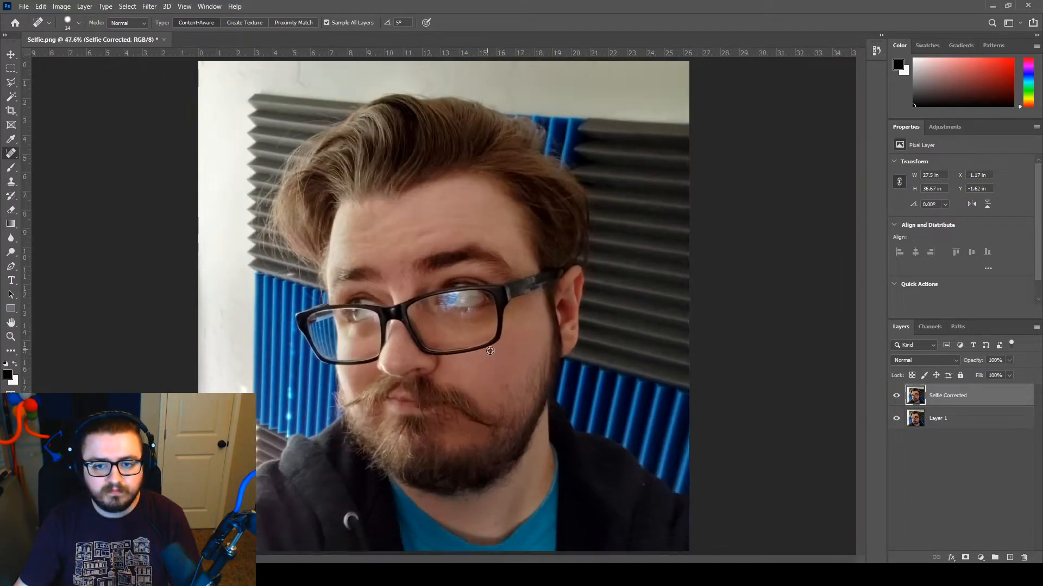
pyautogui.scroll(5, 663, 509)
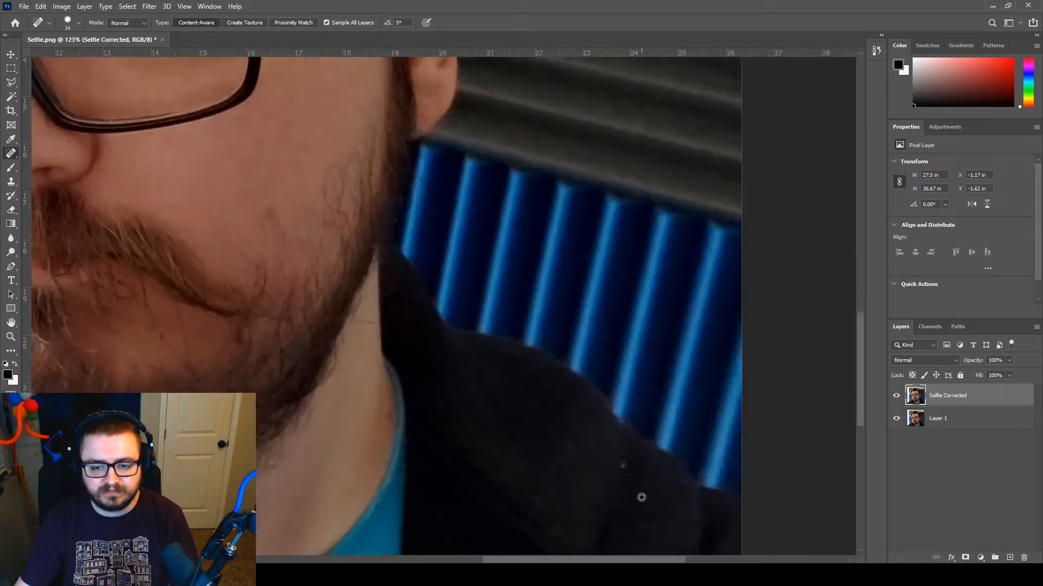
pyautogui.scroll(-5, 648, 476)
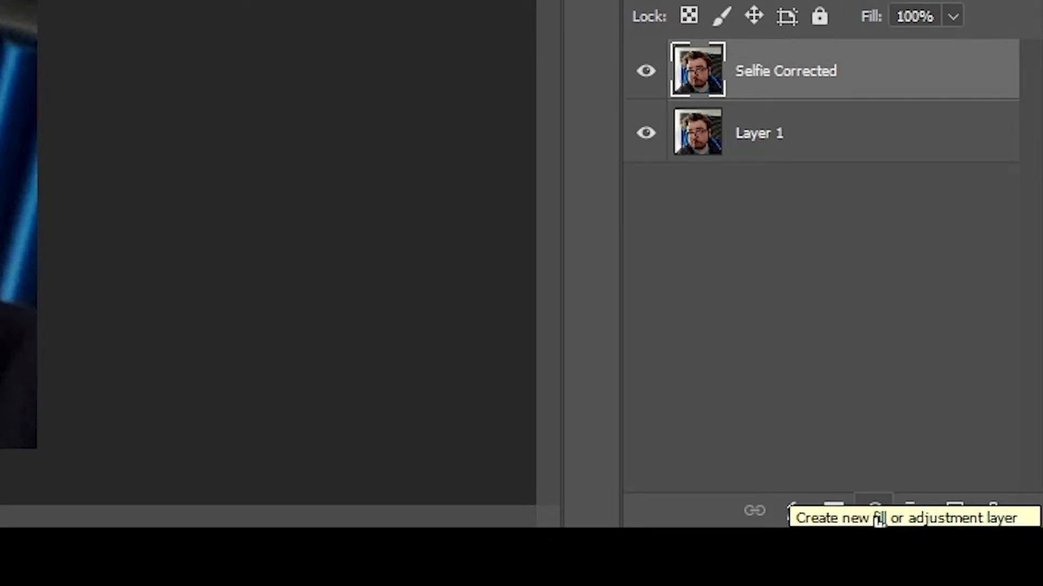
# - Add a Brightness/Contrast adjustment layer above the Selfie Corrected layer
pyautogui.click(875, 512)
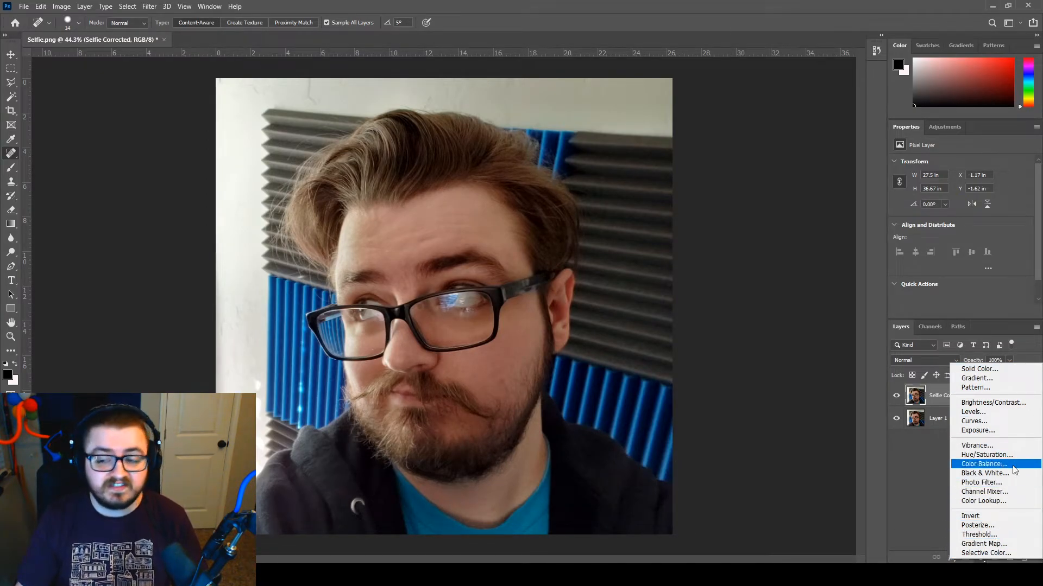
pyautogui.click(1001, 409)
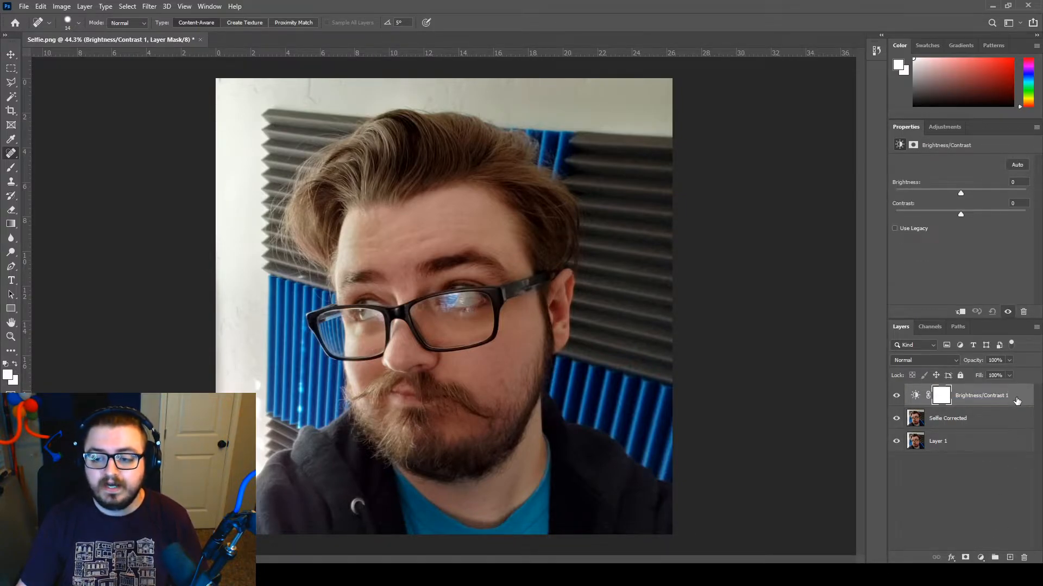
pyautogui.moveTo(1017, 400); pyautogui.dragTo(994, 390)
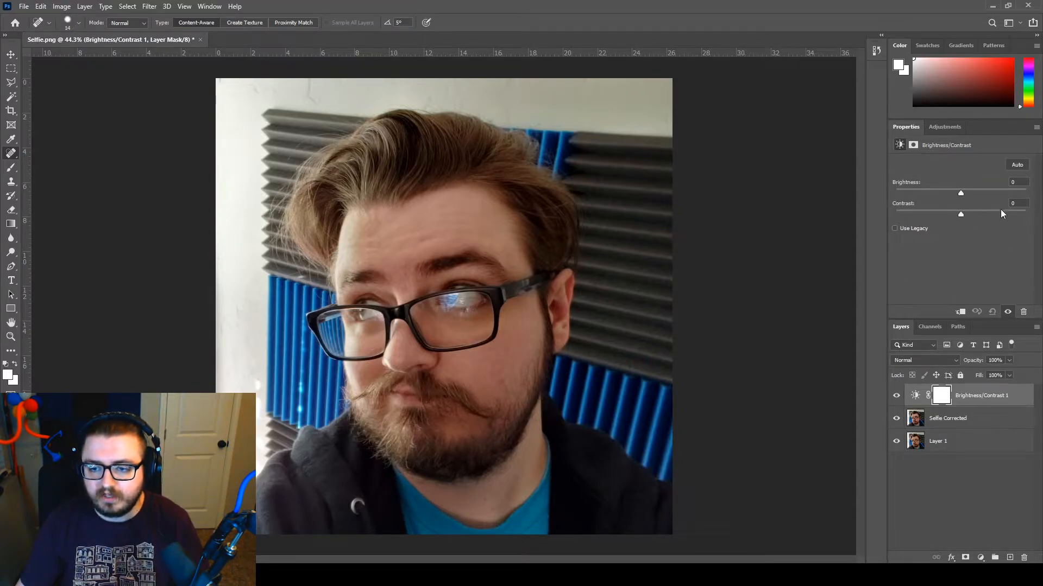
# - Reopen the properties of the Brightness/Contrast adjustment layer for editing
pyautogui.click(202, 8)
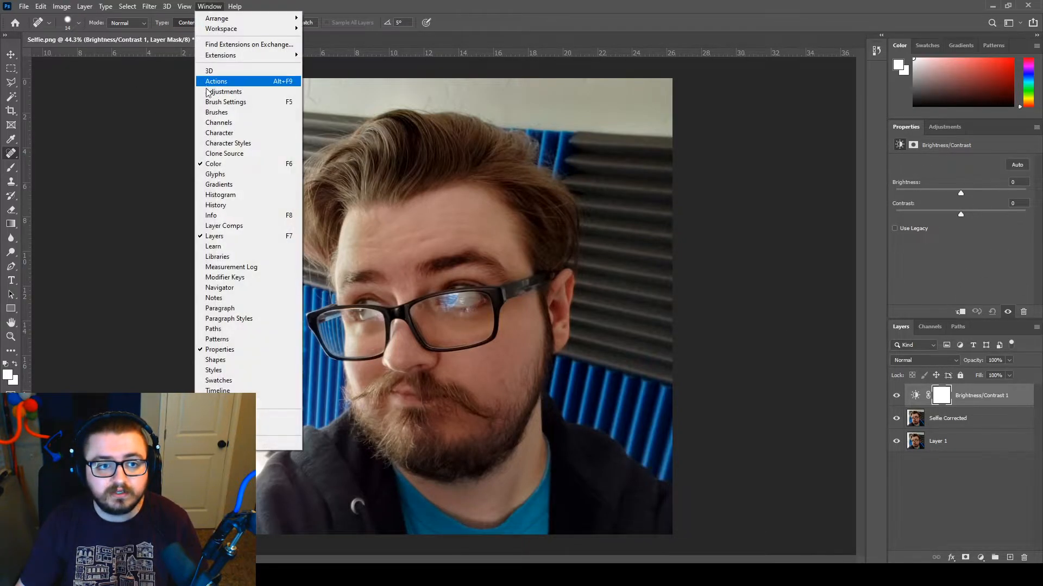
pyautogui.click(953, 494)
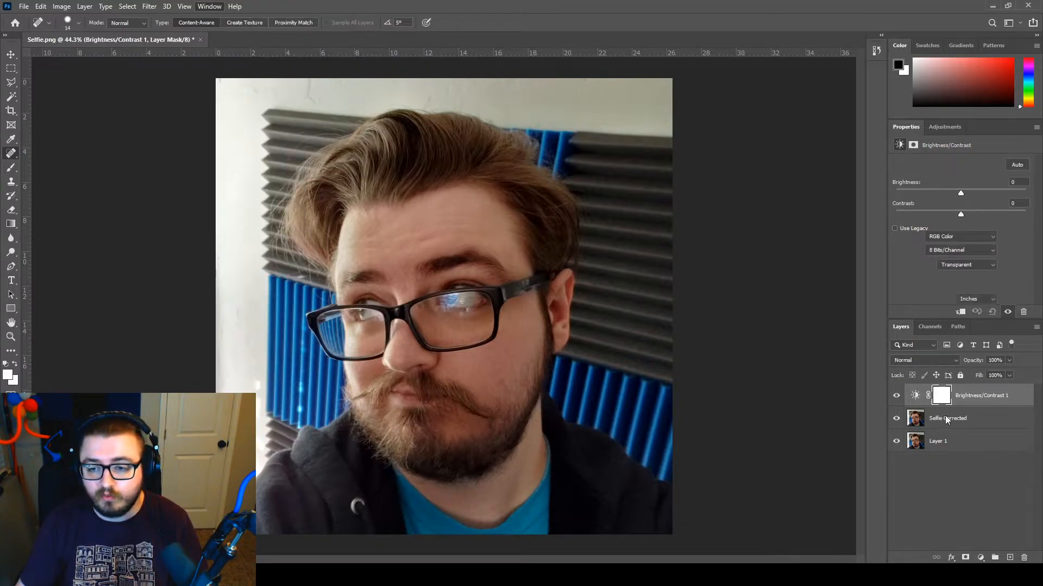
pyautogui.click(918, 397)
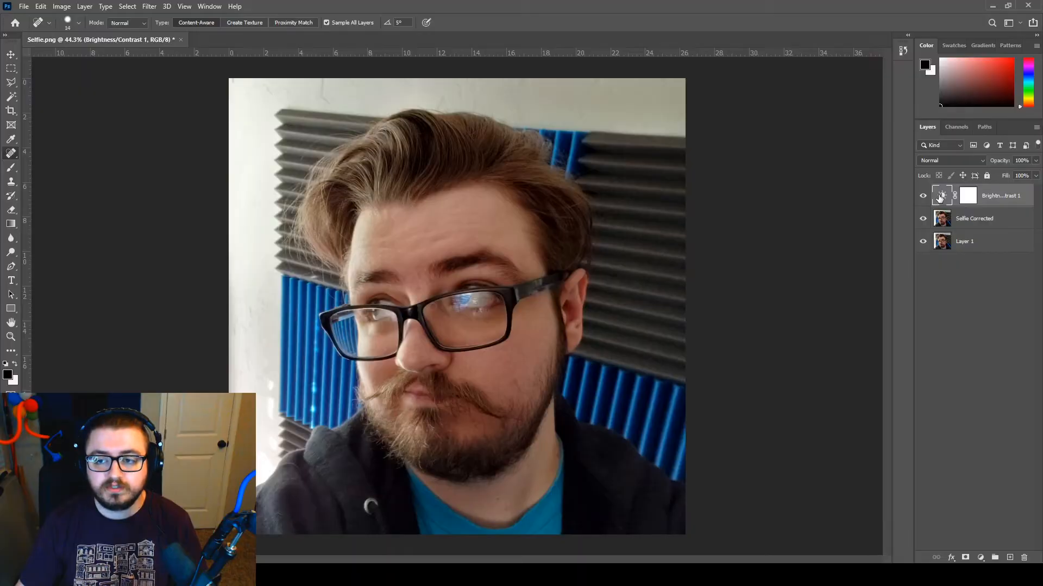
pyautogui.doubleClick(939, 196)
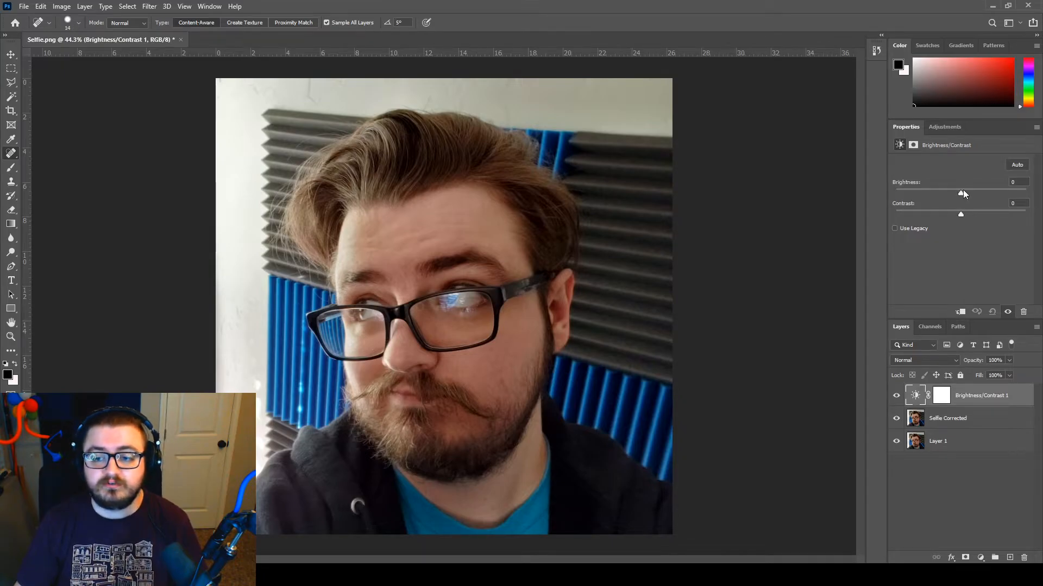
# - Try low and high brightness and contrast values on the adjustment layer, finishing at brightness 38 and contrast 9
pyautogui.moveTo(960, 193); pyautogui.dragTo(973, 225)
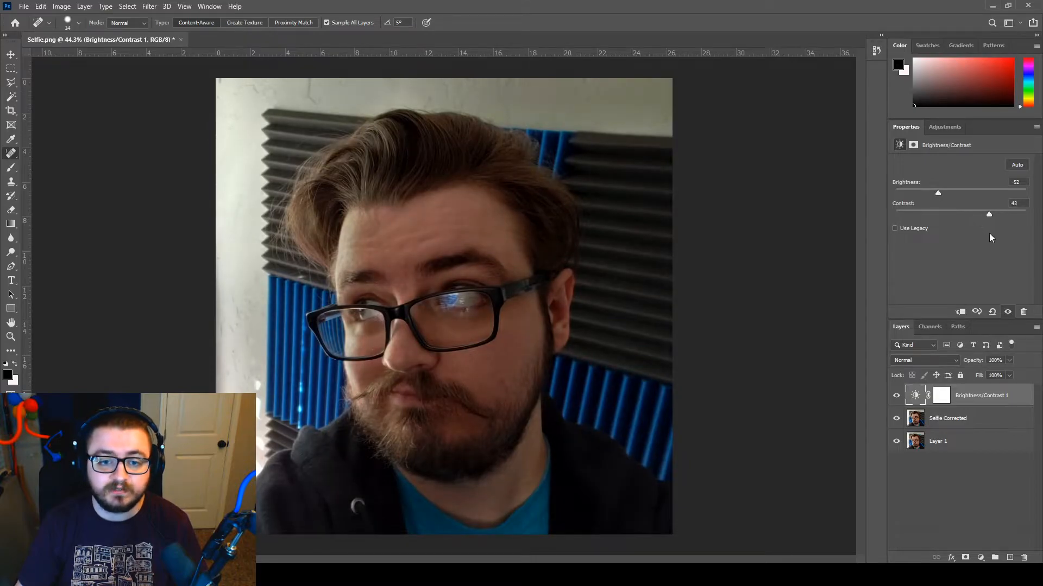
pyautogui.moveTo(933, 196); pyautogui.dragTo(998, 213)
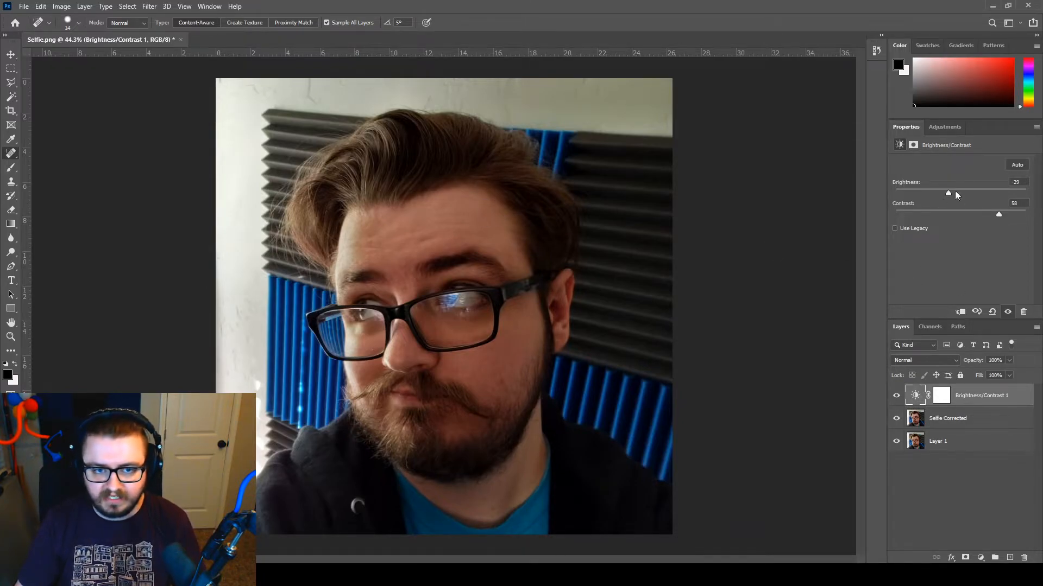
pyautogui.moveTo(948, 193); pyautogui.dragTo(995, 213)
pyautogui.moveTo(1026, 193); pyautogui.dragTo(989, 194)
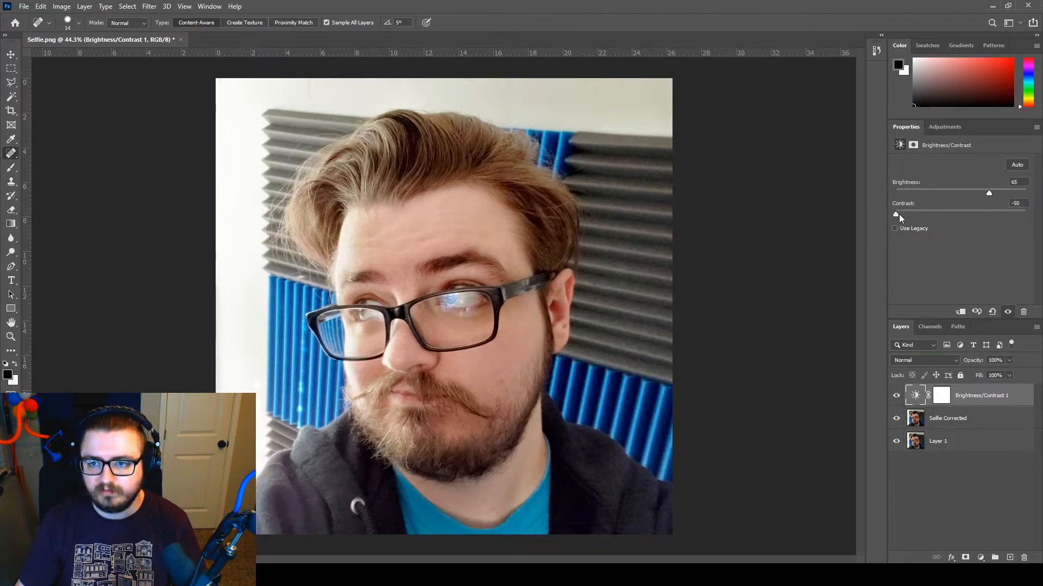
pyautogui.moveTo(936, 216); pyautogui.dragTo(980, 197)
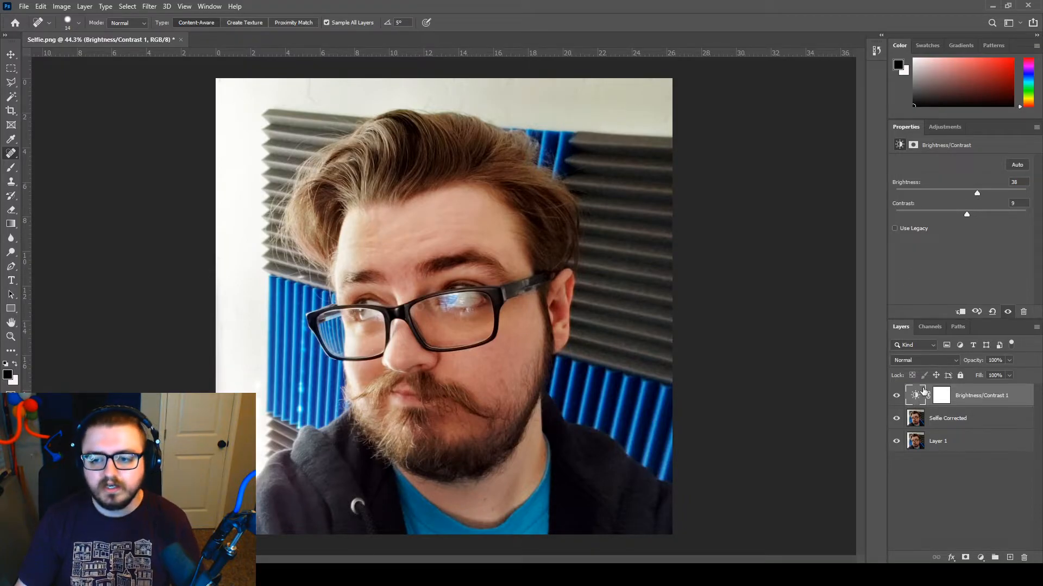
# - Compare the photo with and without the adjustment by repeatedly hiding and showing the Brightness/Contrast layer, leaving it visible
pyautogui.click(897, 396)
pyautogui.click(897, 396)
pyautogui.click(897, 396)
pyautogui.click(897, 397)
pyautogui.click(896, 397)
pyautogui.click(896, 397)
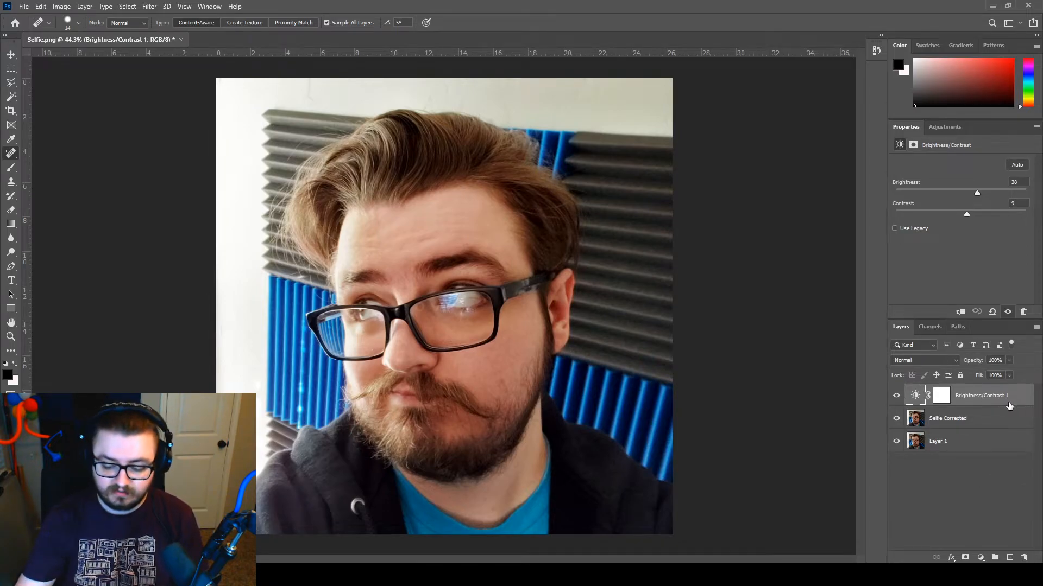
# - Replace the Brightness/Contrast layer with a fresh one above Selfie Corrected, set to brightness 49 and contrast -45
pyautogui.press('Delete')
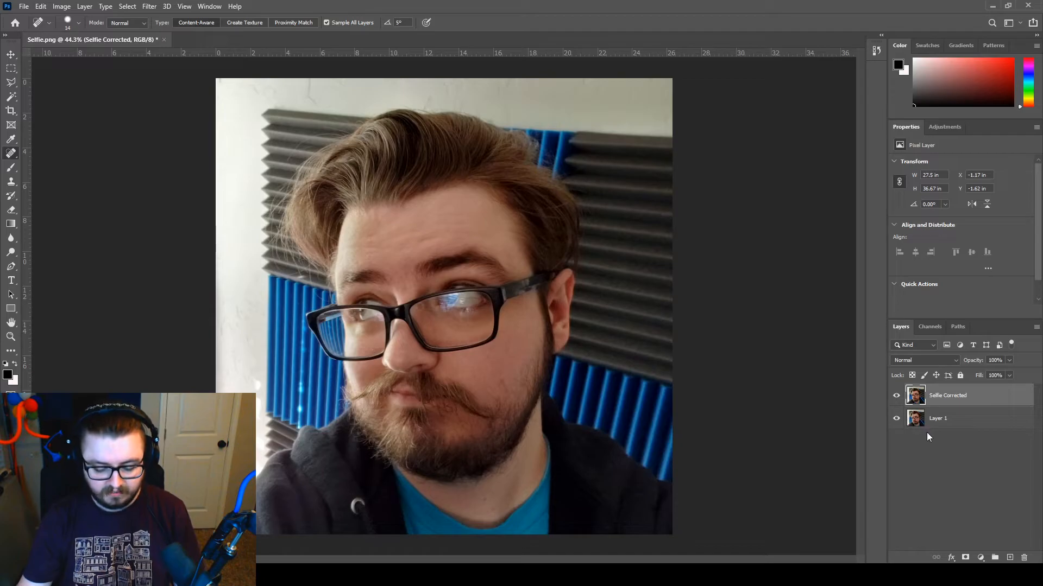
pyautogui.click(981, 560)
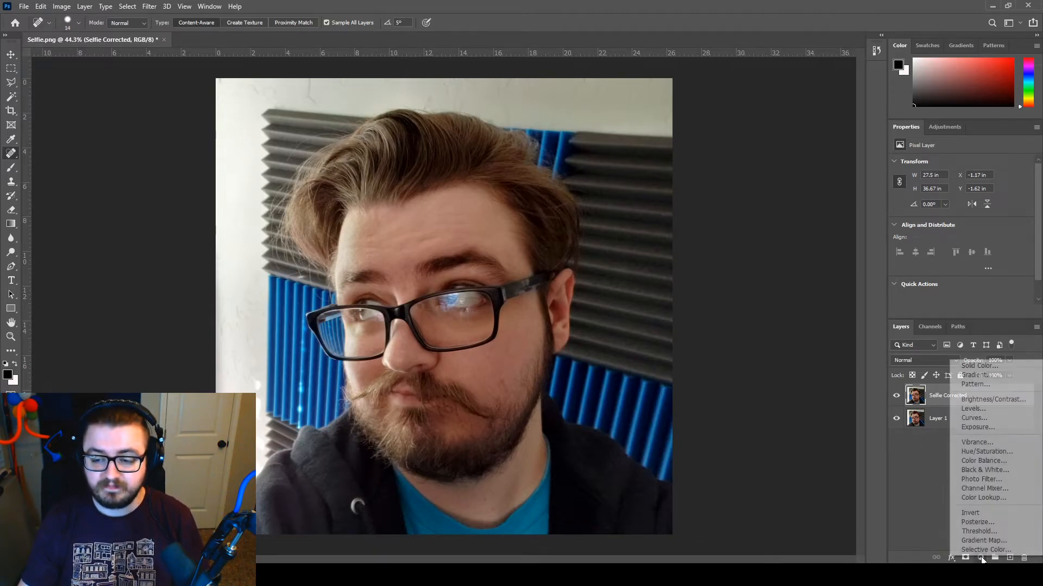
pyautogui.click(1005, 400)
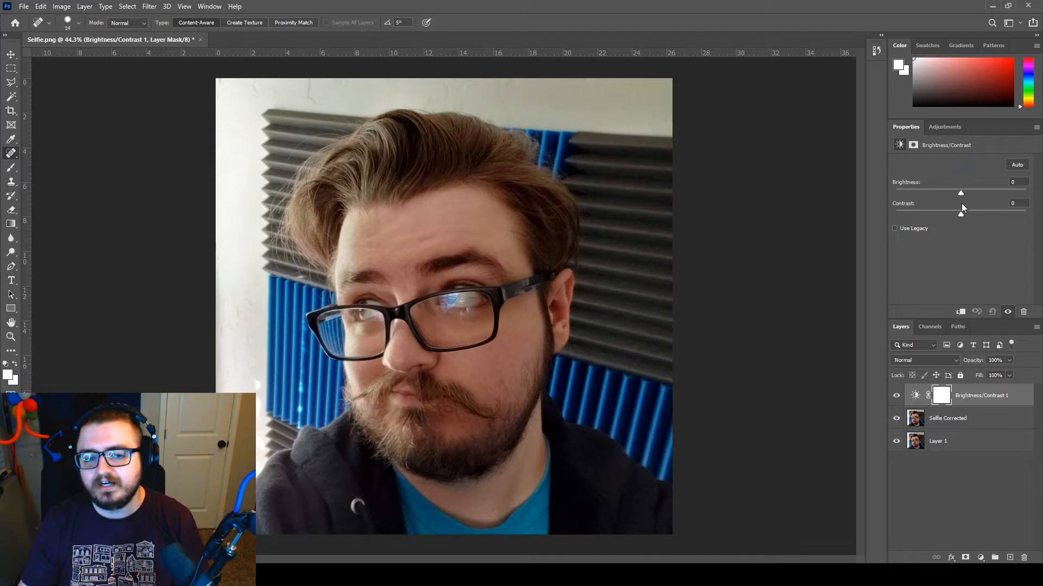
pyautogui.moveTo(932, 220); pyautogui.dragTo(903, 214)
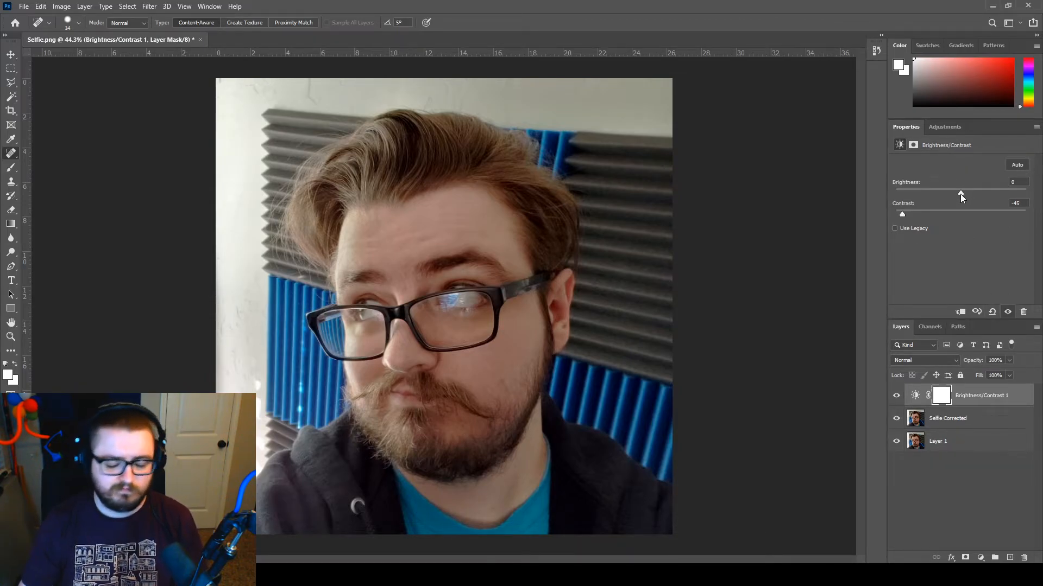
pyautogui.moveTo(960, 192)
pyautogui.mouseDown()
pyautogui.moveTo(990, 197)
pyautogui.moveTo(979, 198)
pyautogui.mouseUp()
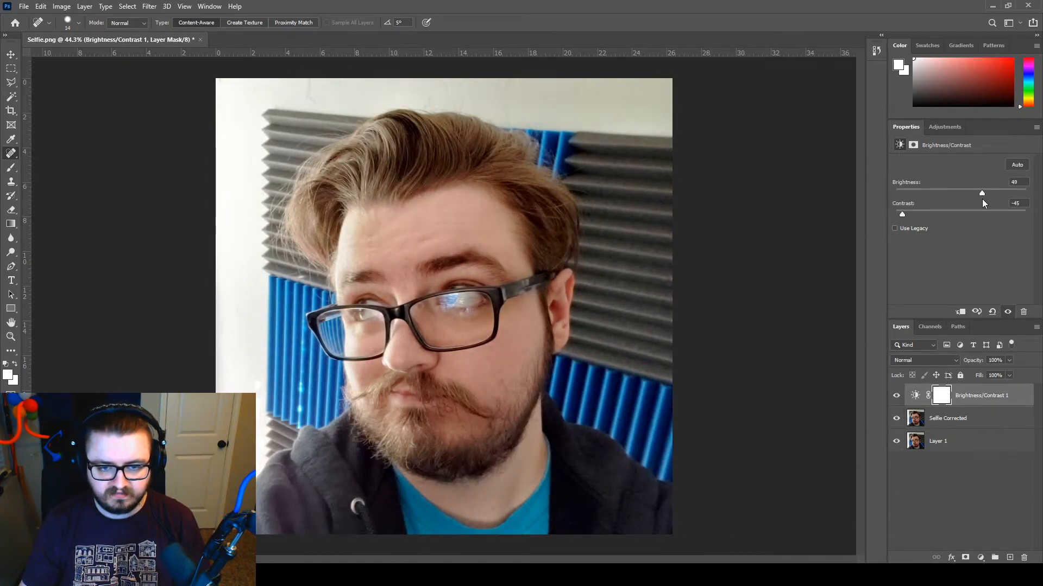
# - Add a Color Balance adjustment layer above Brightness/Contrast 1 and set its tone range to Highlights
pyautogui.click(980, 558)
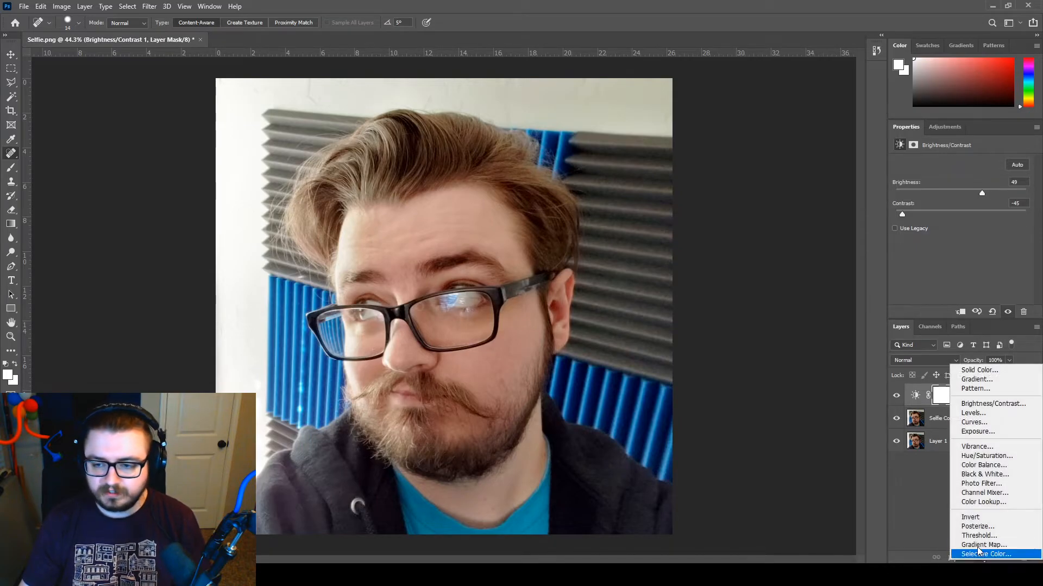
pyautogui.click(1008, 466)
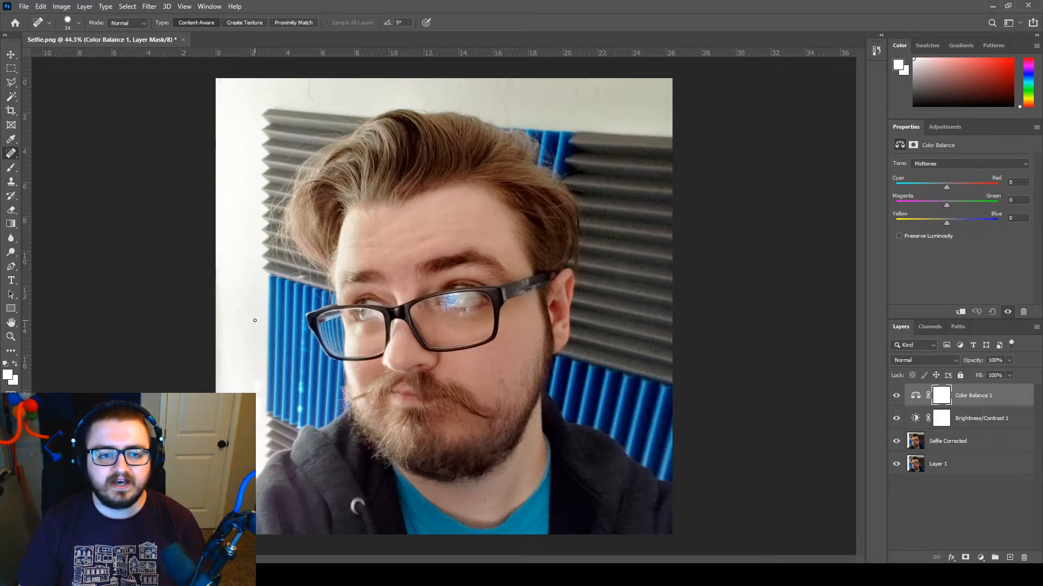
pyautogui.click(972, 161)
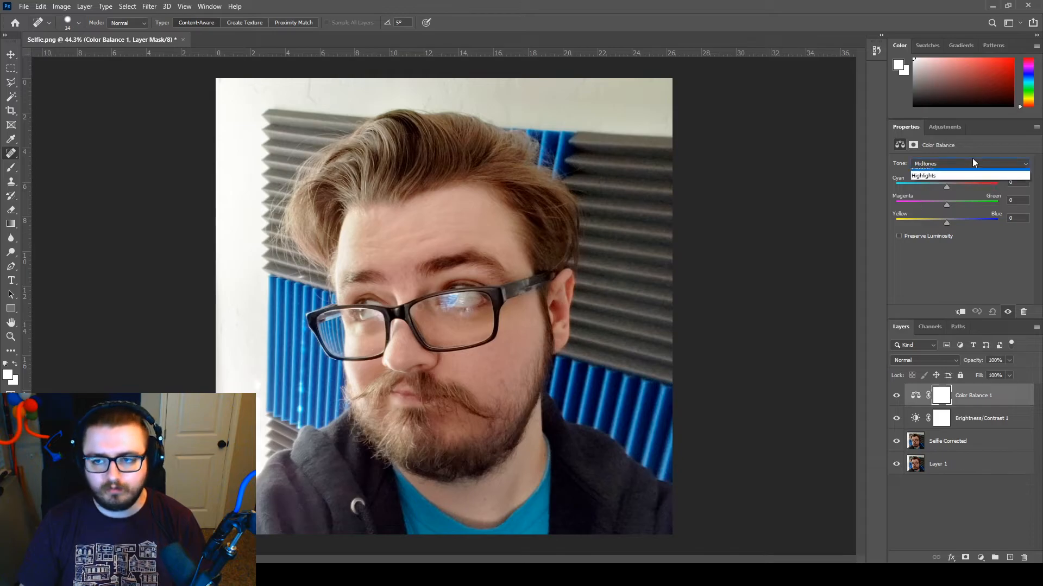
pyautogui.click(952, 189)
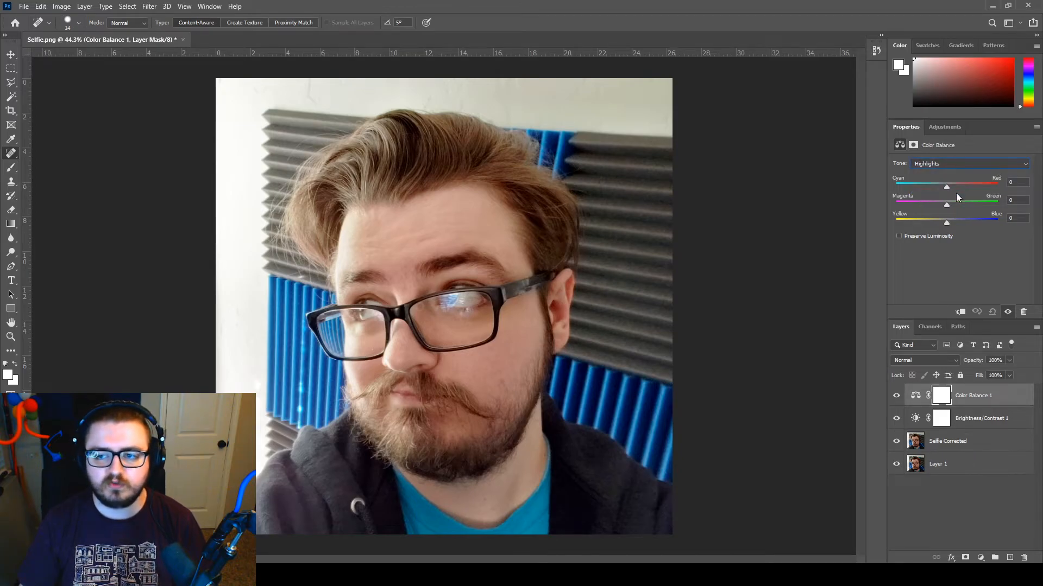
pyautogui.click(940, 166)
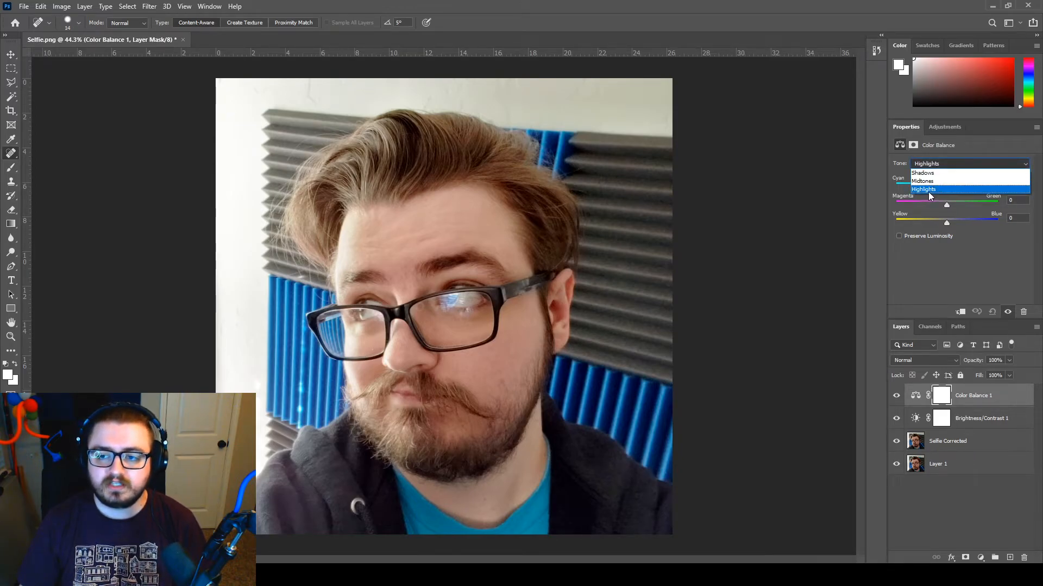
pyautogui.click(929, 190)
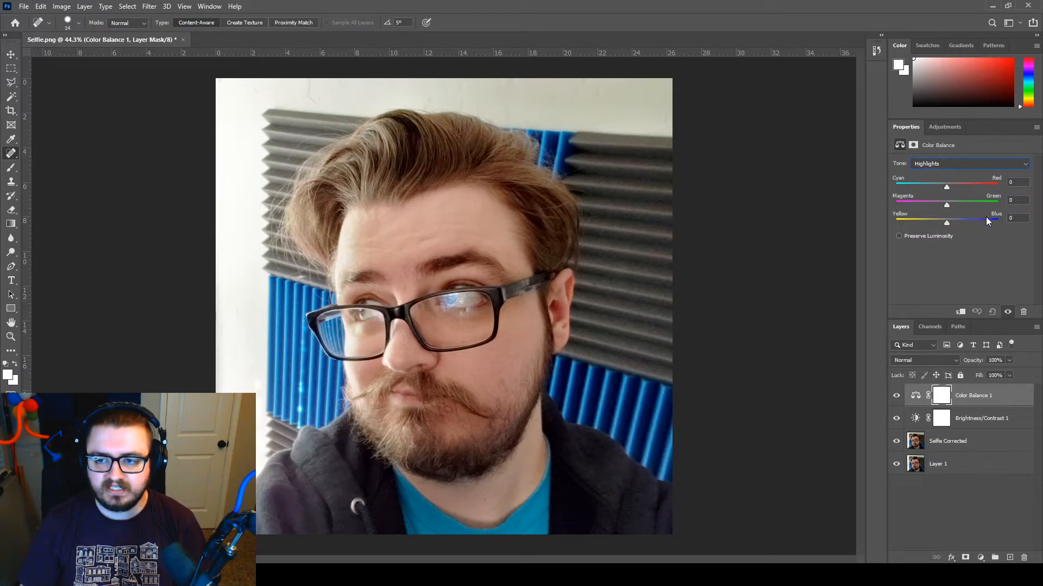
# - Try Cyan–Red at -100 and Yellow–Blue at +100 on the highlights, resetting both to 0
pyautogui.moveTo(945, 188); pyautogui.dragTo(895, 184)
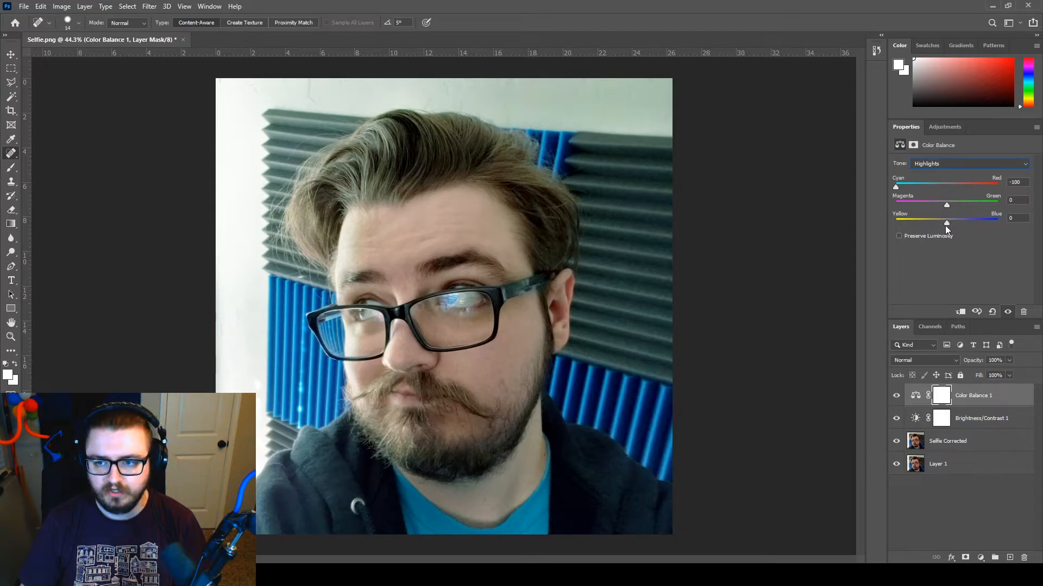
pyautogui.moveTo(951, 223); pyautogui.dragTo(985, 224)
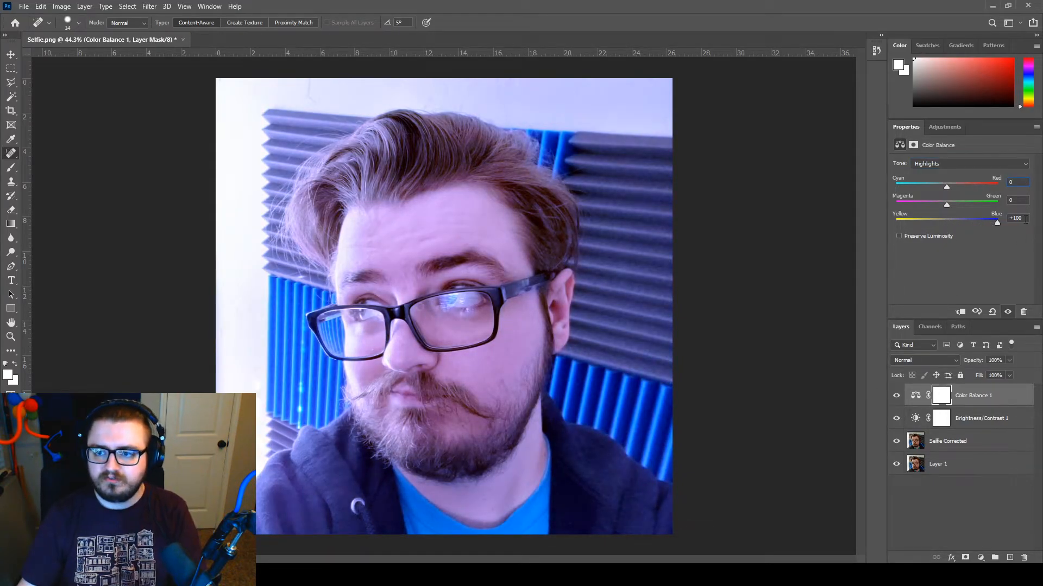
pyautogui.doubleClick(1022, 218)
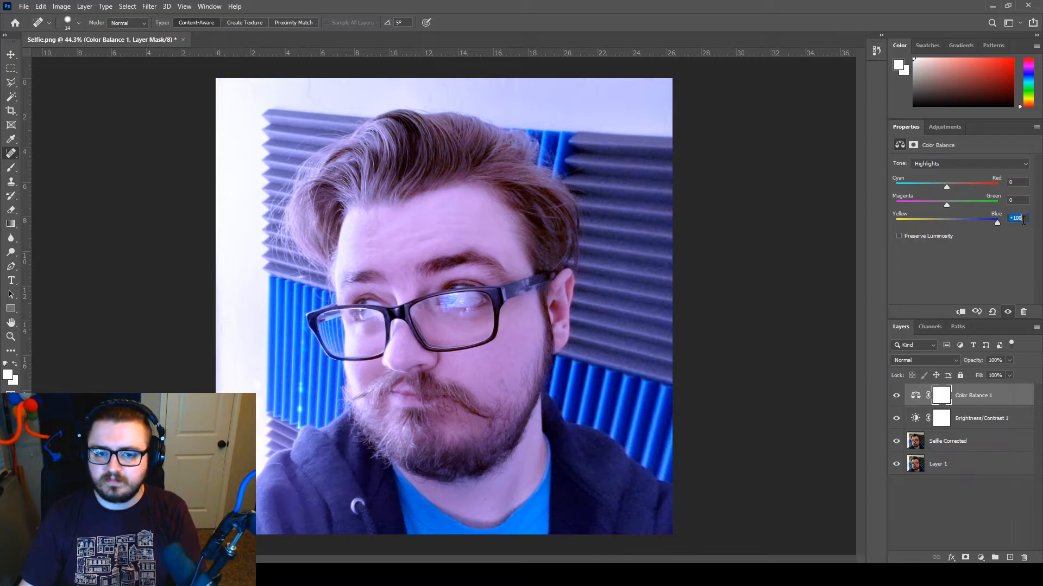
pyautogui.write('0')
pyautogui.press('Return')
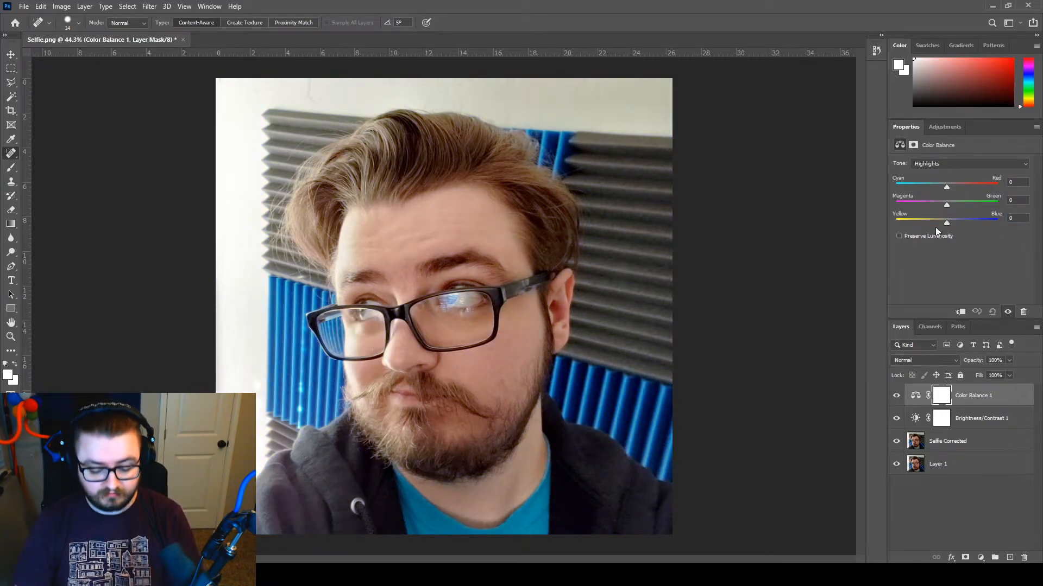
# - Set the Color Balance shadows to -8 on Cyan–Red and +90 on Yellow–Blue
pyautogui.click(928, 163)
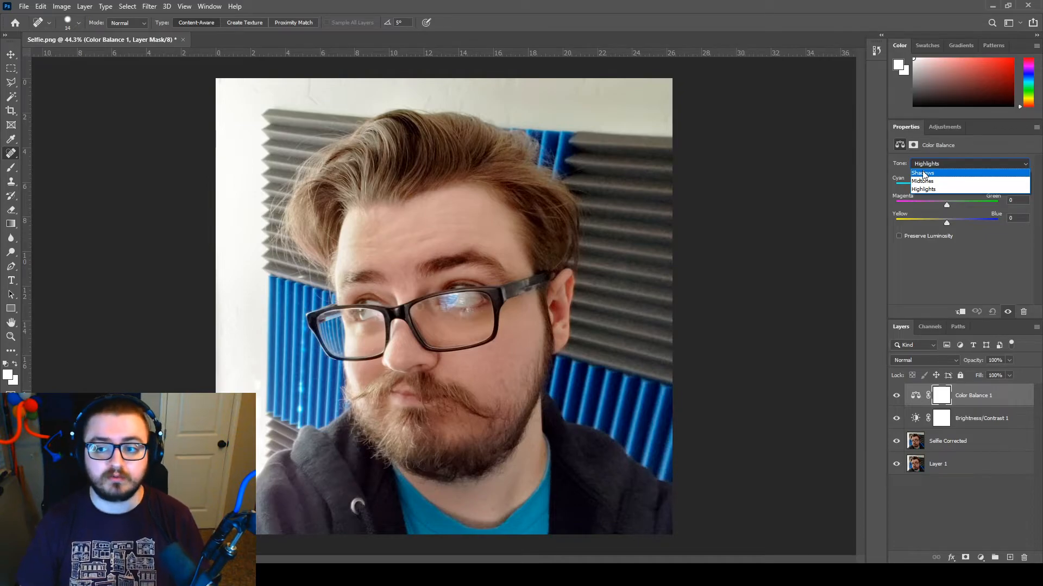
pyautogui.click(923, 173)
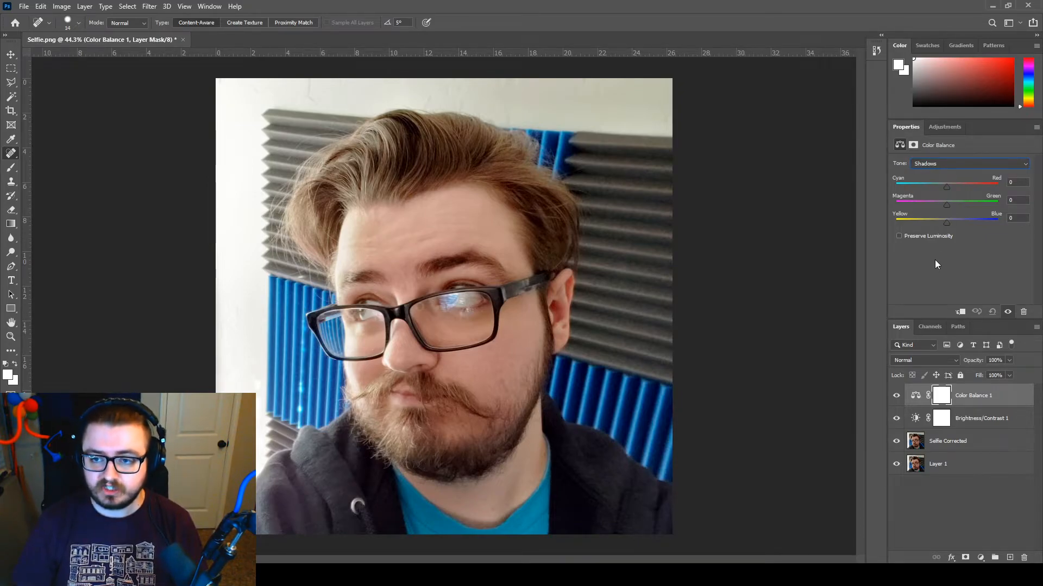
pyautogui.moveTo(961, 222)
pyautogui.mouseDown()
pyautogui.moveTo(994, 223)
pyautogui.moveTo(974, 214)
pyautogui.mouseUp()
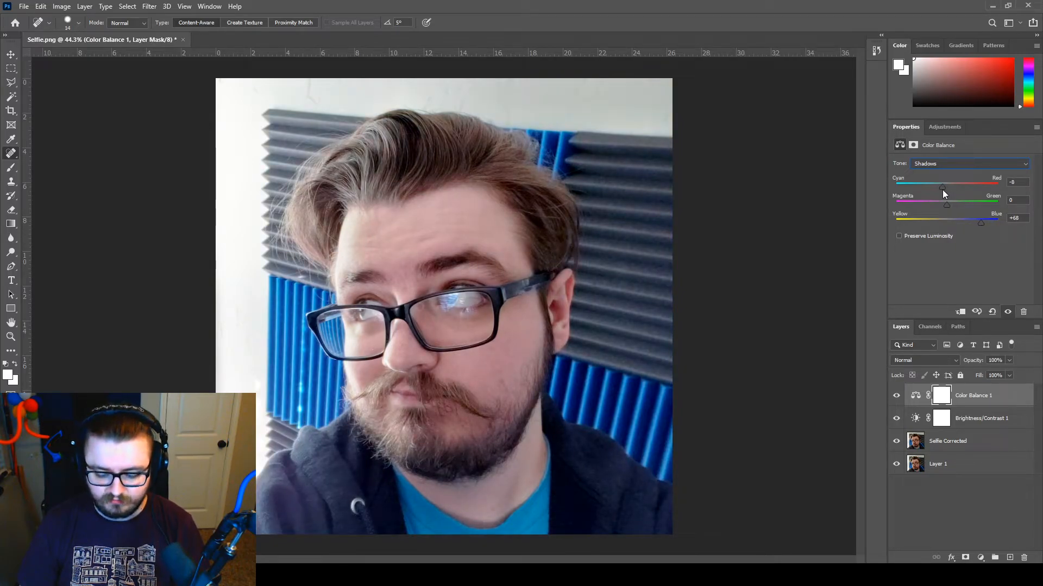
pyautogui.moveTo(981, 222); pyautogui.dragTo(980, 224)
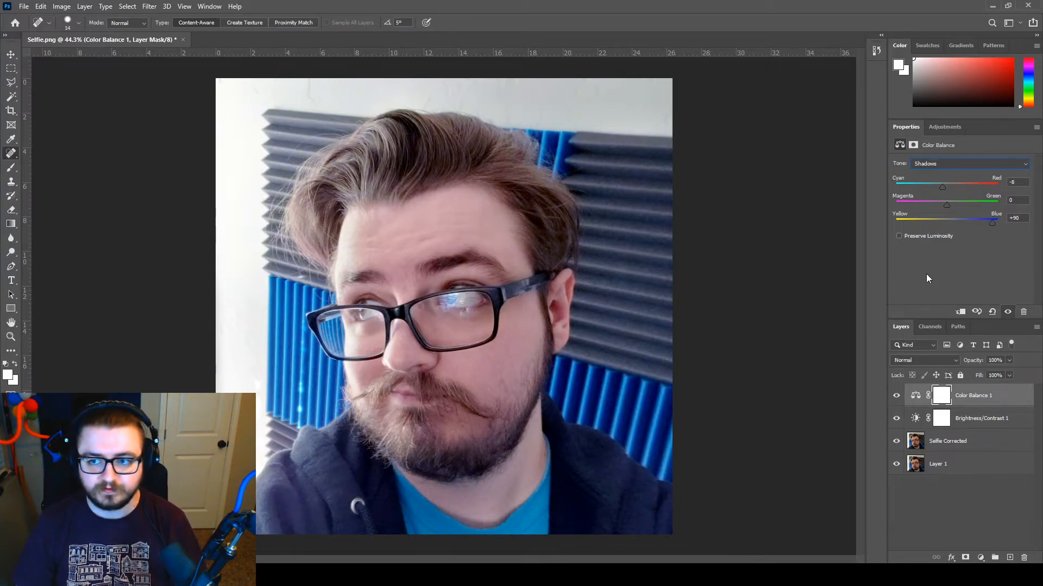
# - Set the Color Balance highlights to +9 on Cyan–Red and -80 on Yellow–Blue
pyautogui.click(962, 162)
pyautogui.click(937, 188)
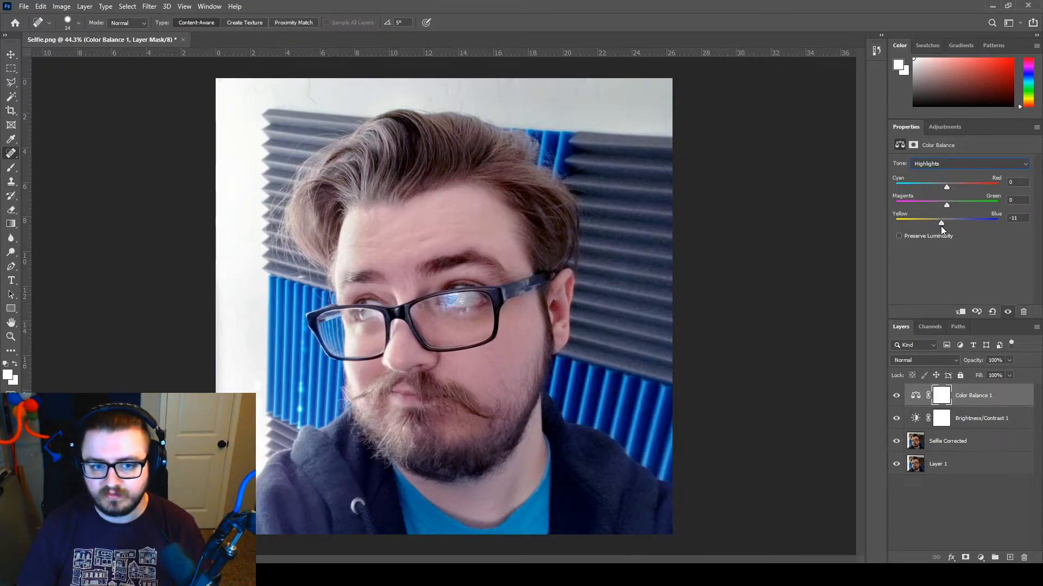
pyautogui.moveTo(946, 191); pyautogui.dragTo(951, 190)
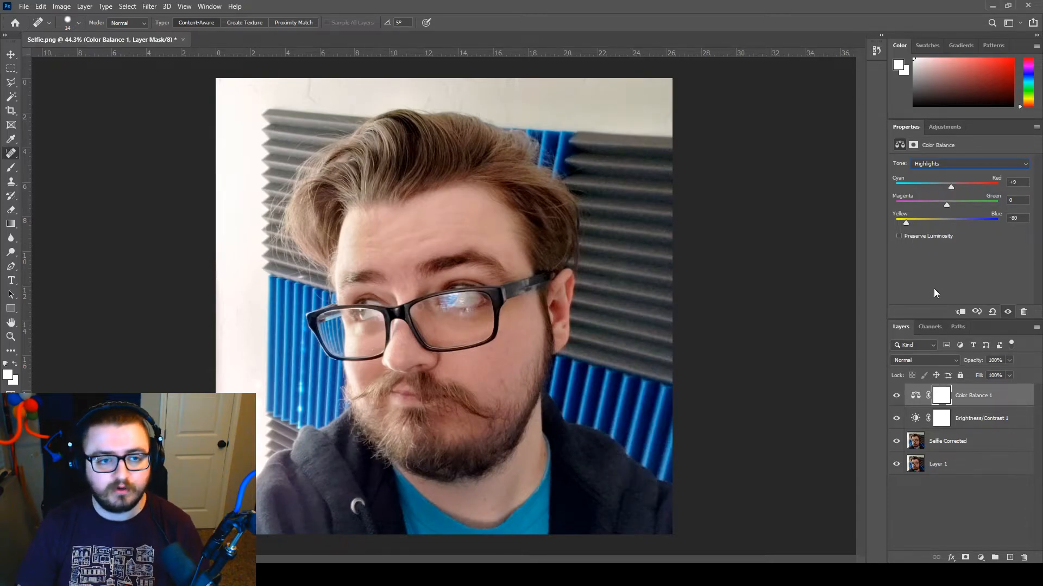
# - Step back through the history to before the Color Balance layer, and restore the undone color edits
pyautogui.click(40, 7)
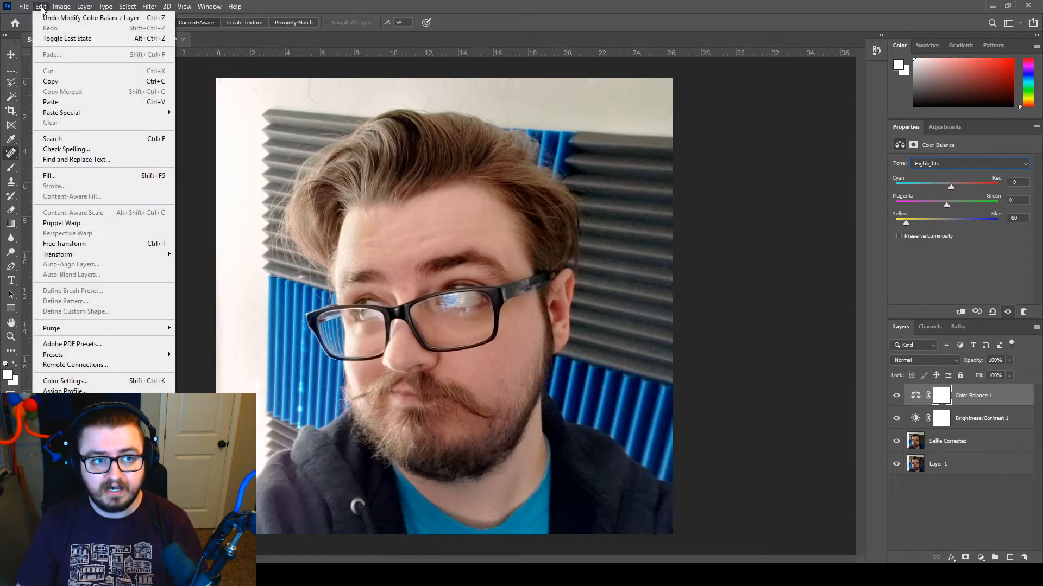
pyautogui.click(84, 36)
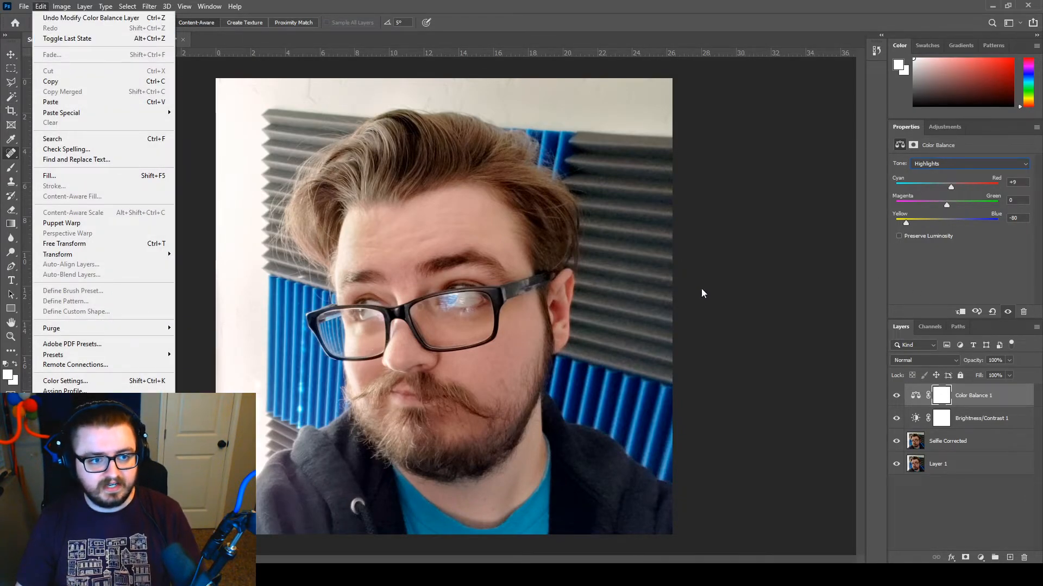
pyautogui.press('Delete')
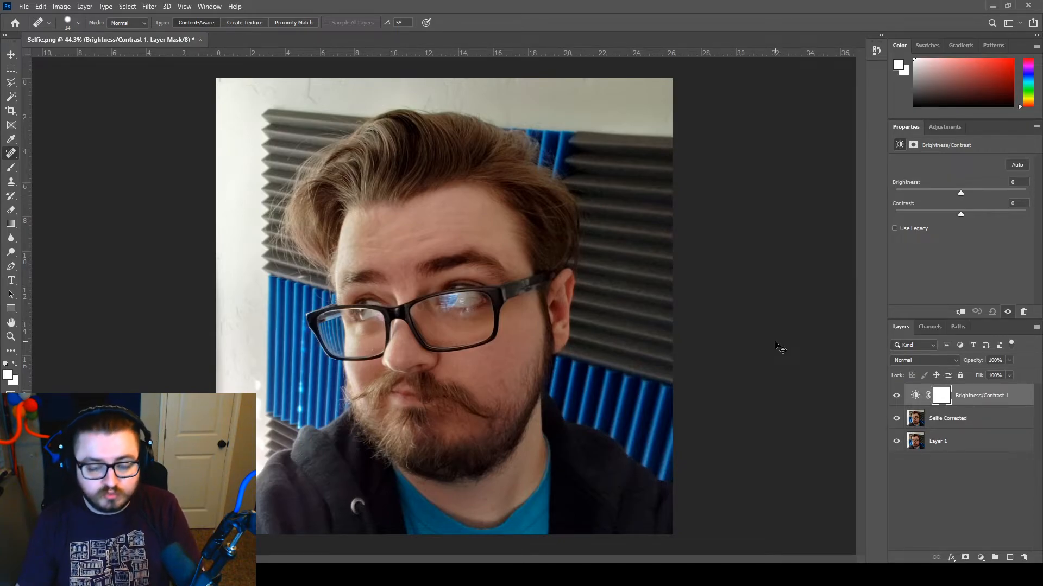
pyautogui.hotkey('ctrl', 'z')
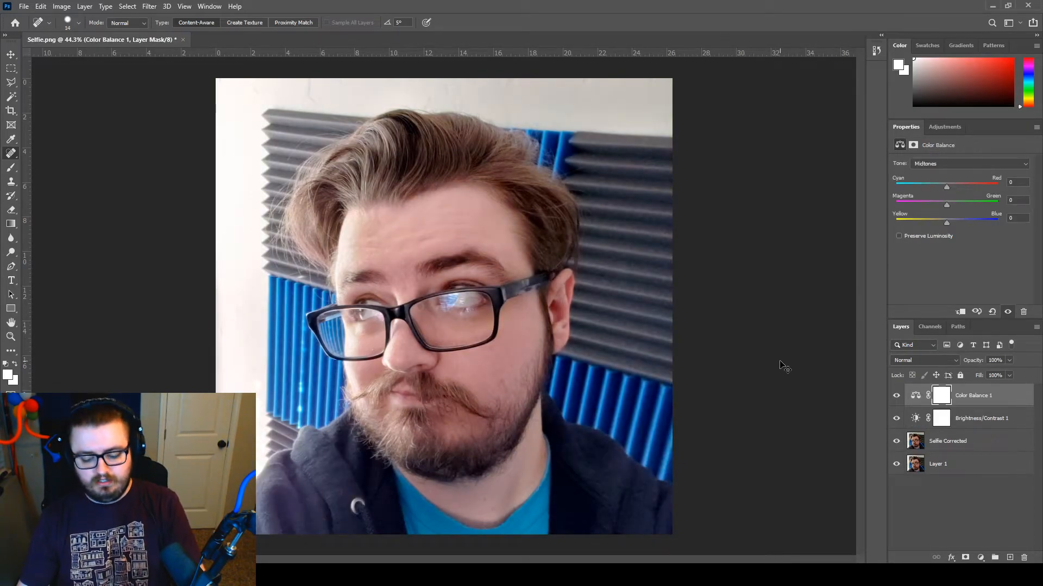
# - Set the Color Balance highlights to +16 on Cyan–Red, -5 on Magenta–Green and -48 on Yellow–Blue
pyautogui.click(946, 158)
pyautogui.click(943, 189)
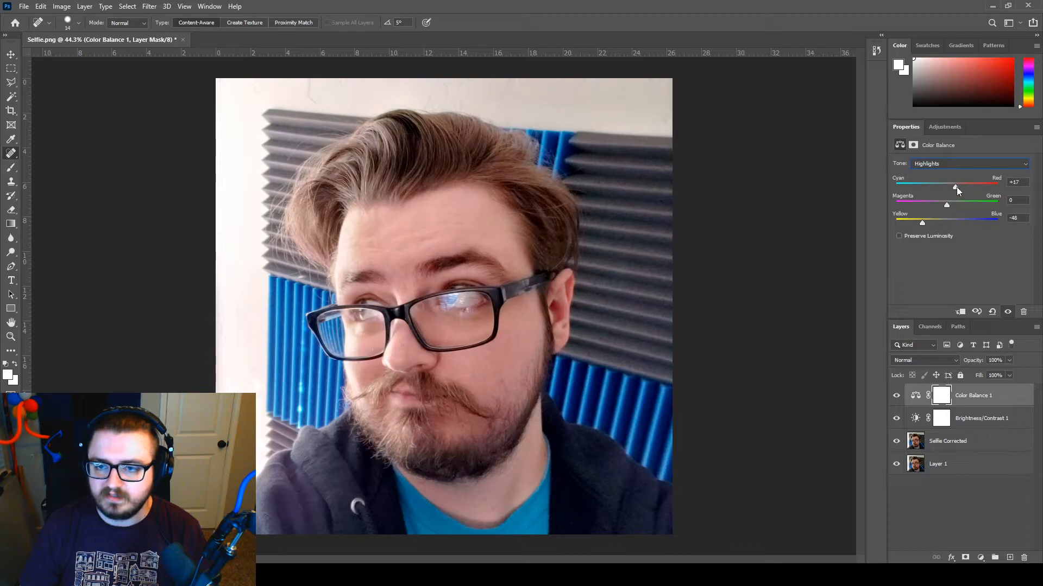
pyautogui.moveTo(947, 205); pyautogui.dragTo(945, 210)
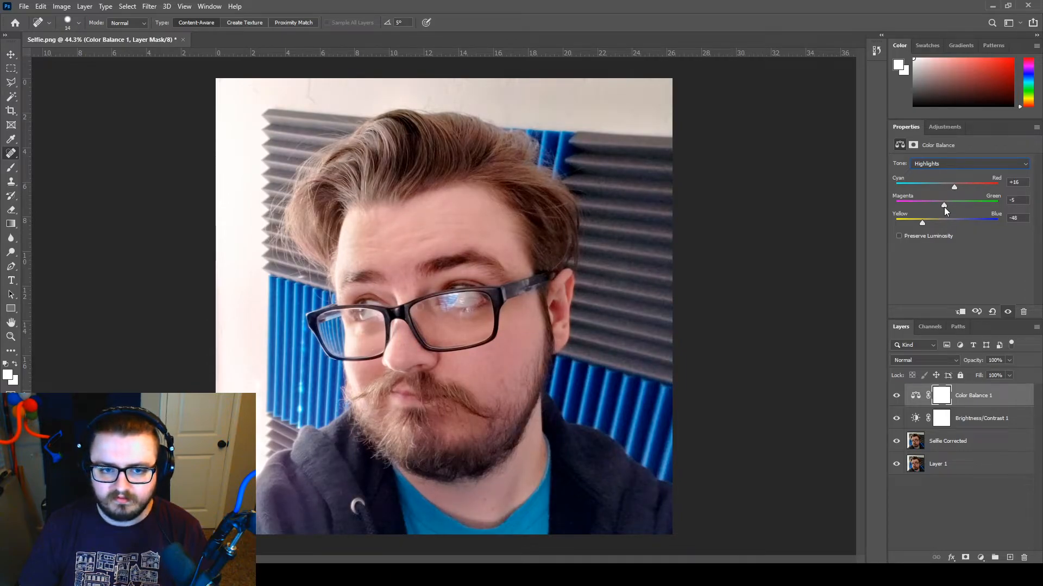
# - Set the Color Balance midtones to +4 on Cyan–Red and -17 on Yellow–Blue, and switch the tone range to Shadows
pyautogui.click(949, 163)
pyautogui.click(944, 179)
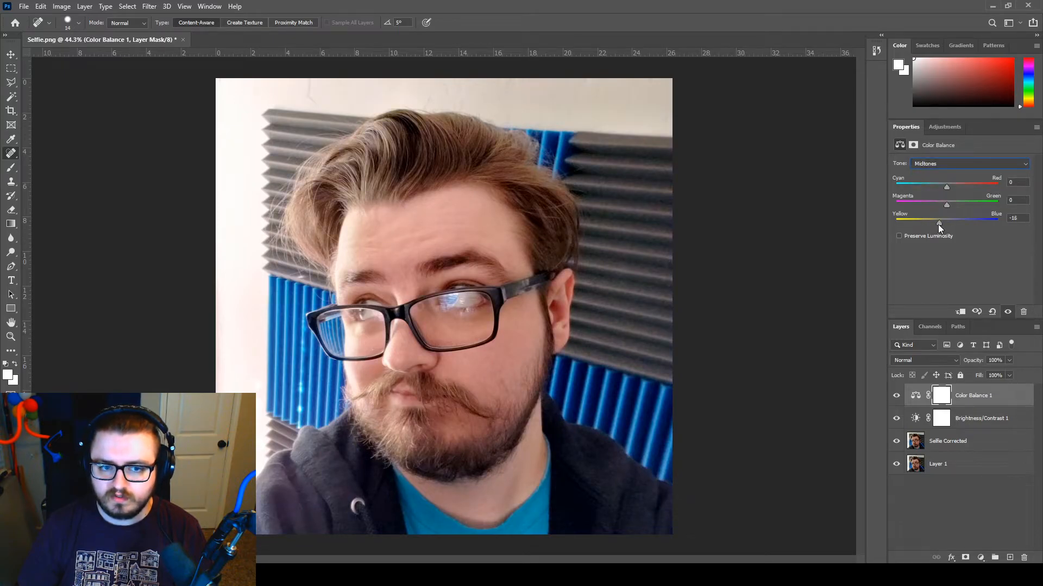
pyautogui.click(949, 164)
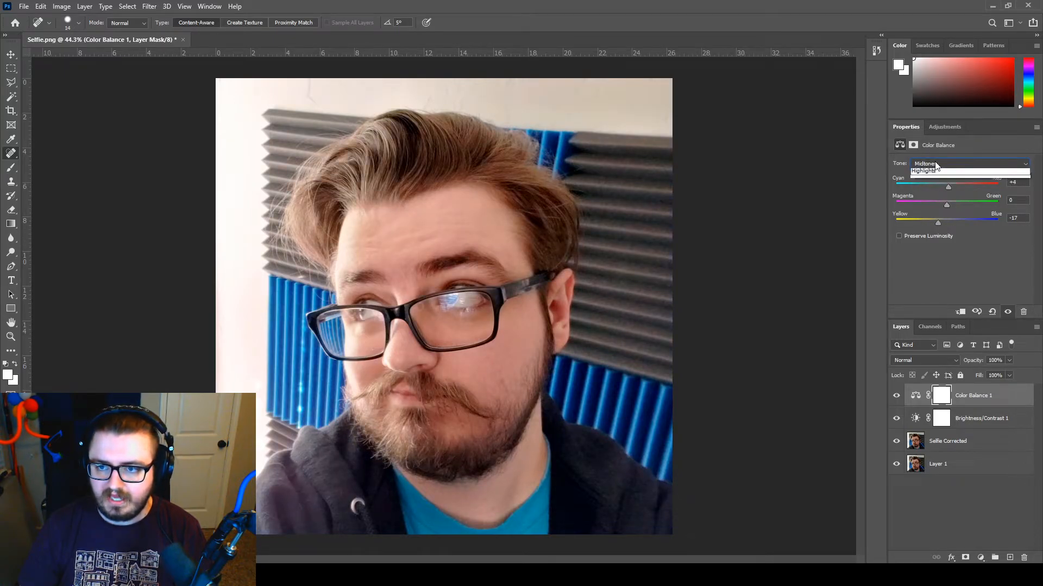
pyautogui.click(934, 173)
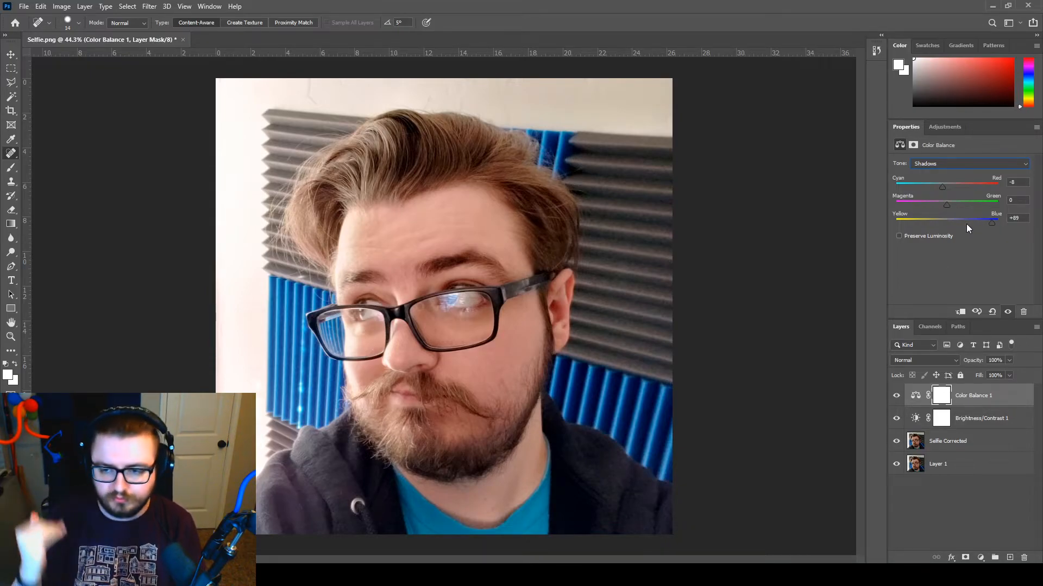
pyautogui.click(934, 164)
pyautogui.click(932, 163)
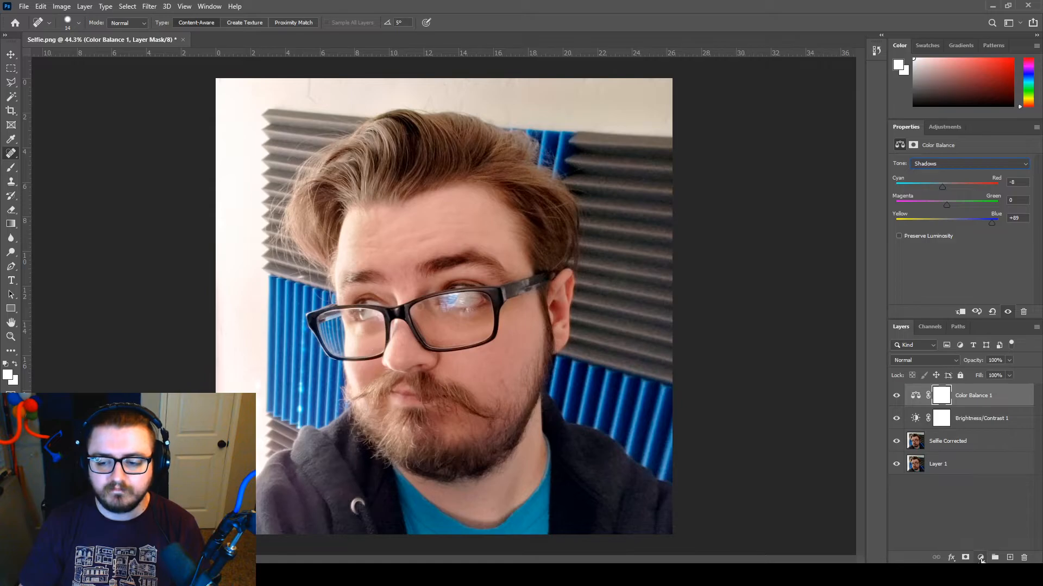
# - Add a Curves adjustment layer on top and try moving its black point inward, returning it to the corner
pyautogui.click(981, 559)
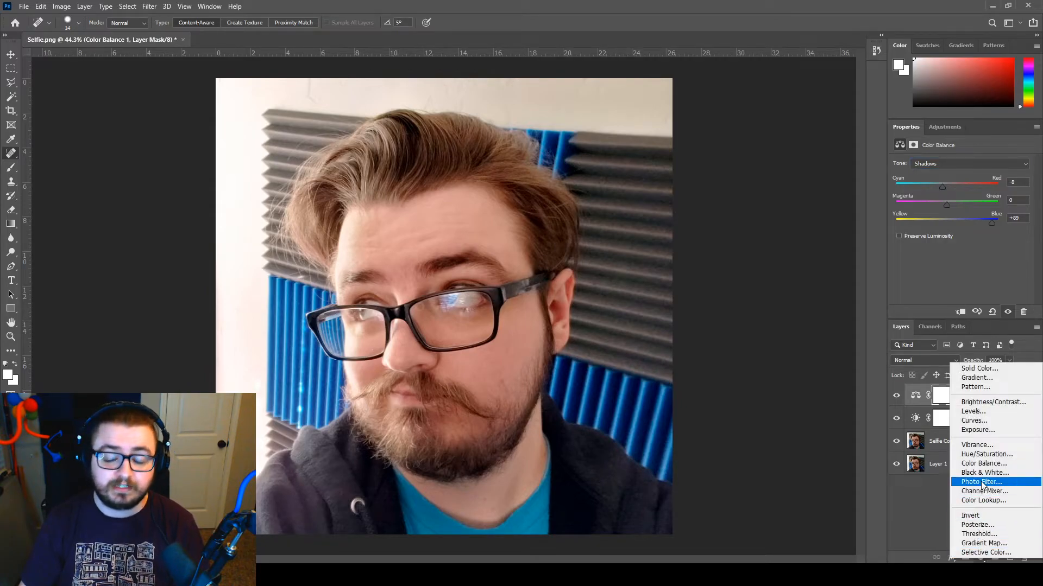
pyautogui.click(981, 421)
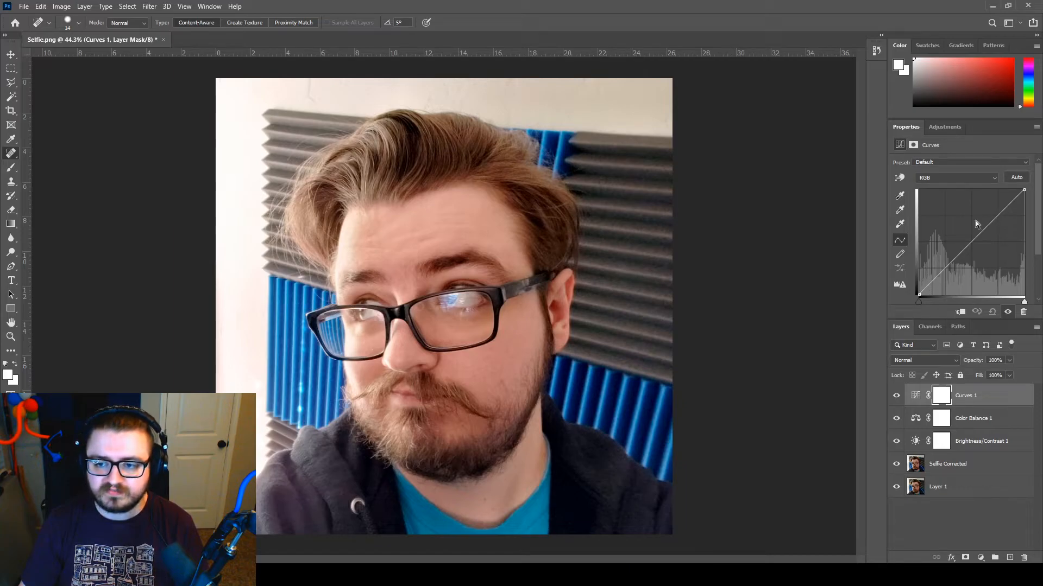
pyautogui.click(922, 295)
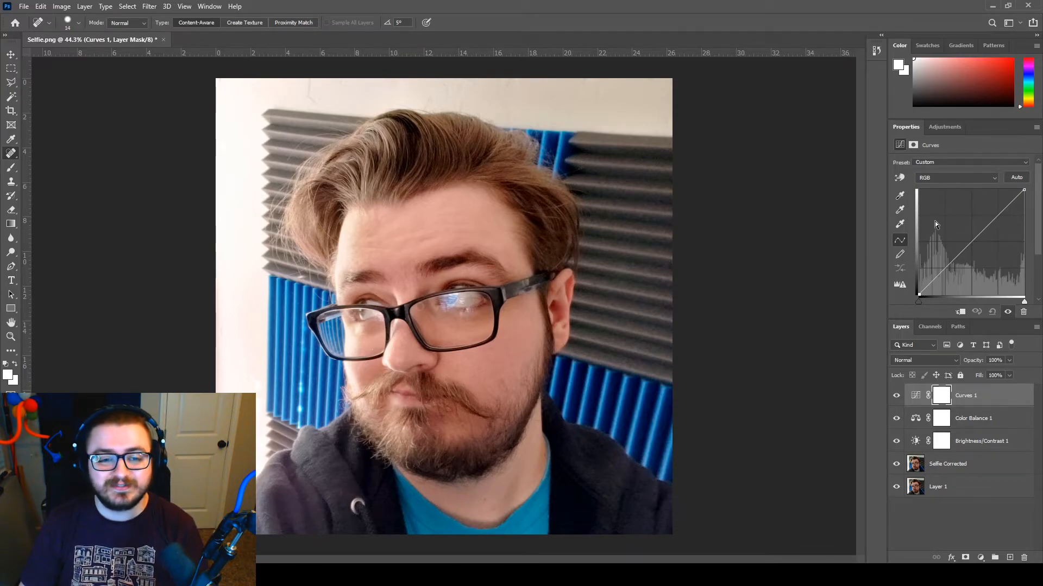
pyautogui.moveTo(917, 299)
pyautogui.mouseDown()
pyautogui.moveTo(926, 287)
pyautogui.moveTo(947, 305)
pyautogui.moveTo(907, 303)
pyautogui.moveTo(936, 297)
pyautogui.moveTo(918, 309)
pyautogui.moveTo(931, 312)
pyautogui.mouseUp()
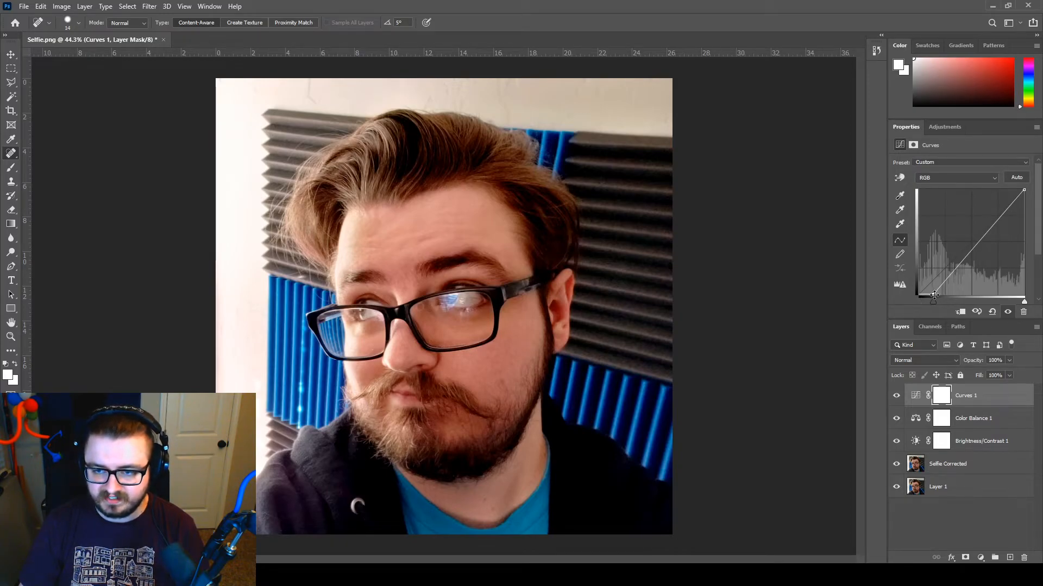
pyautogui.moveTo(933, 294); pyautogui.dragTo(919, 297)
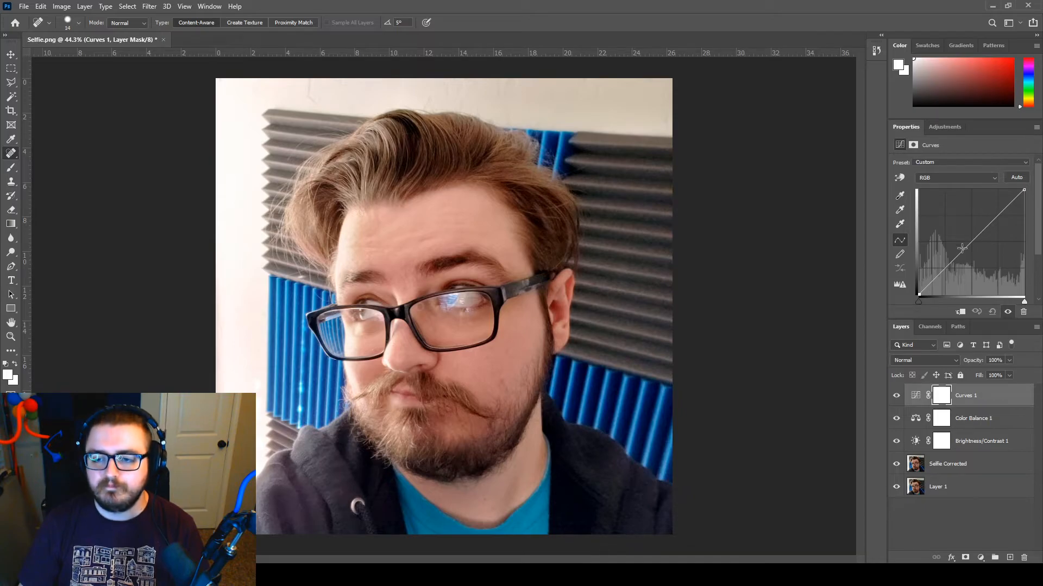
# - Try an S-shaped contrast curve, and reverse it by raising the shadow point and lowering the highlight point
pyautogui.moveTo(945, 267); pyautogui.dragTo(949, 278)
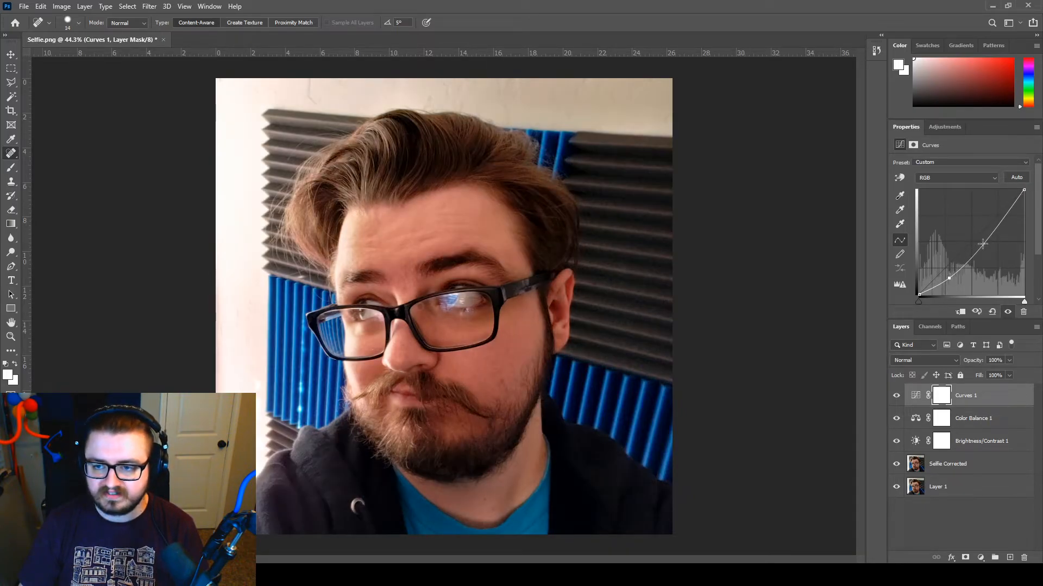
pyautogui.moveTo(992, 227); pyautogui.dragTo(990, 211)
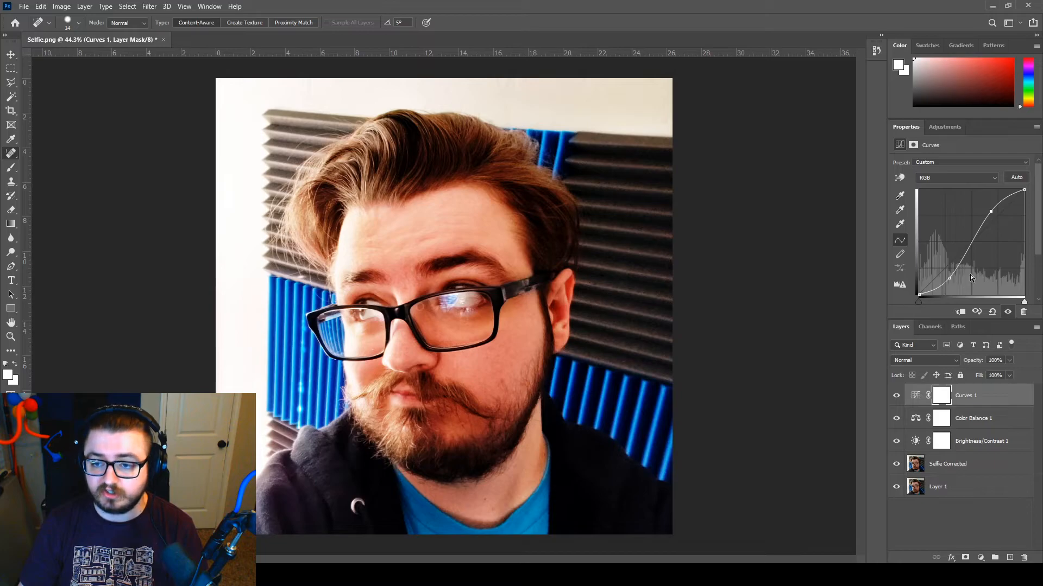
pyautogui.moveTo(990, 212); pyautogui.dragTo(994, 227)
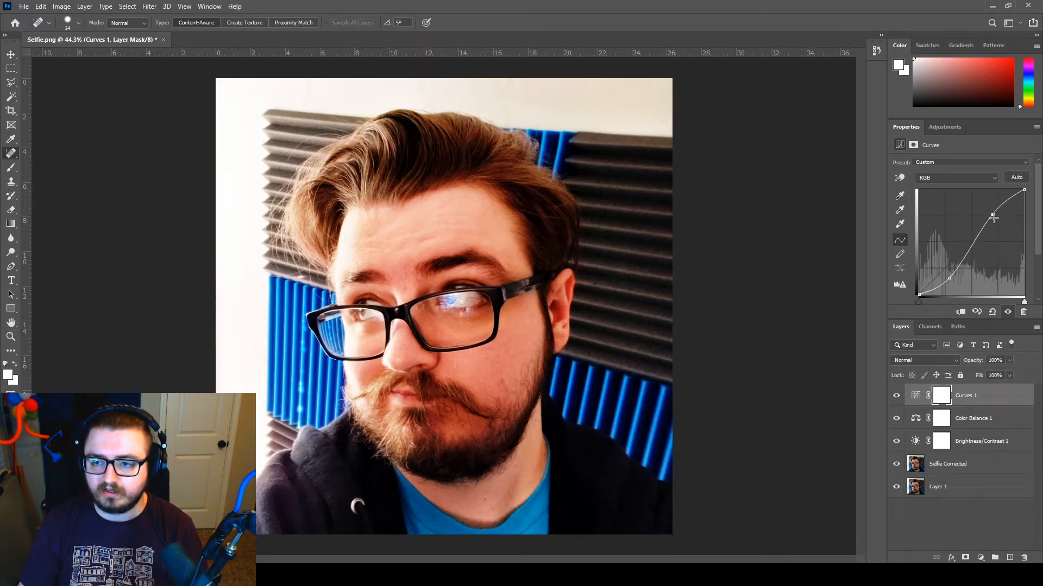
pyautogui.moveTo(948, 278); pyautogui.dragTo(942, 266)
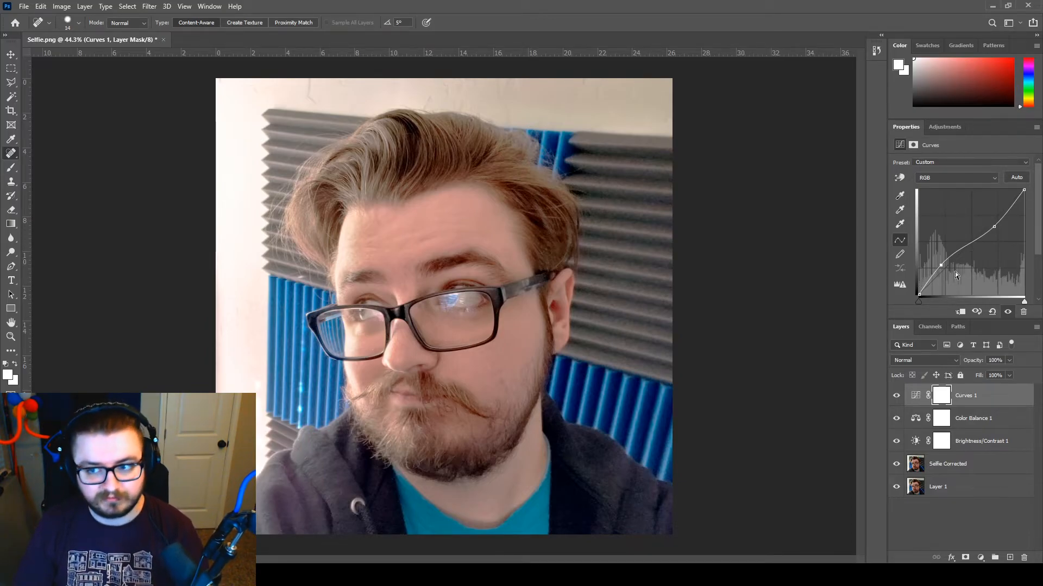
# - Fine-tune the RGB curve by lowering its shadow and highlight points slightly, and reselect the Curves layer after selecting Color Balance
pyautogui.moveTo(943, 267); pyautogui.dragTo(941, 271)
pyautogui.moveTo(994, 226); pyautogui.dragTo(994, 227)
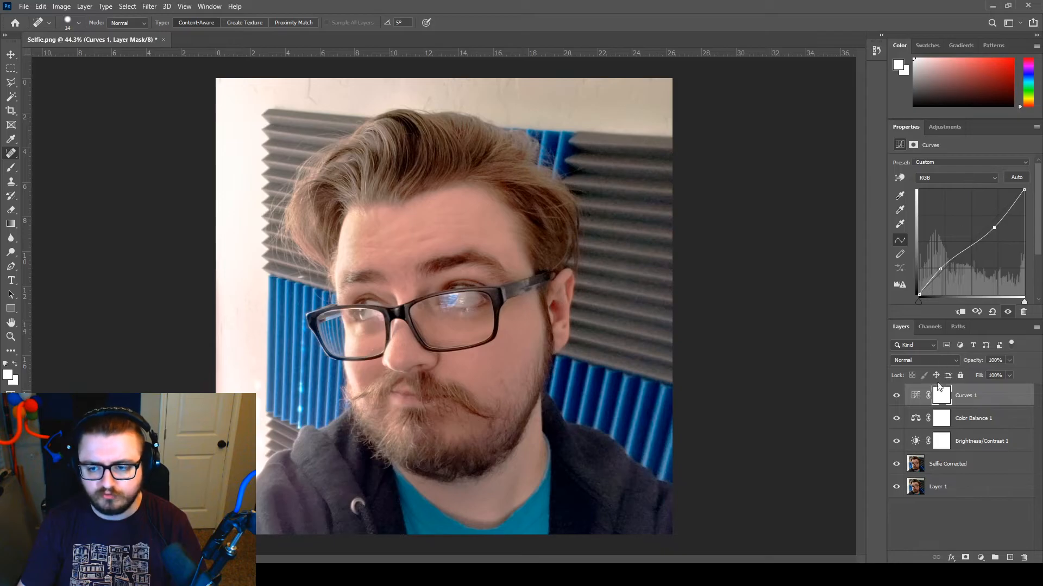
pyautogui.click(990, 423)
pyautogui.click(995, 394)
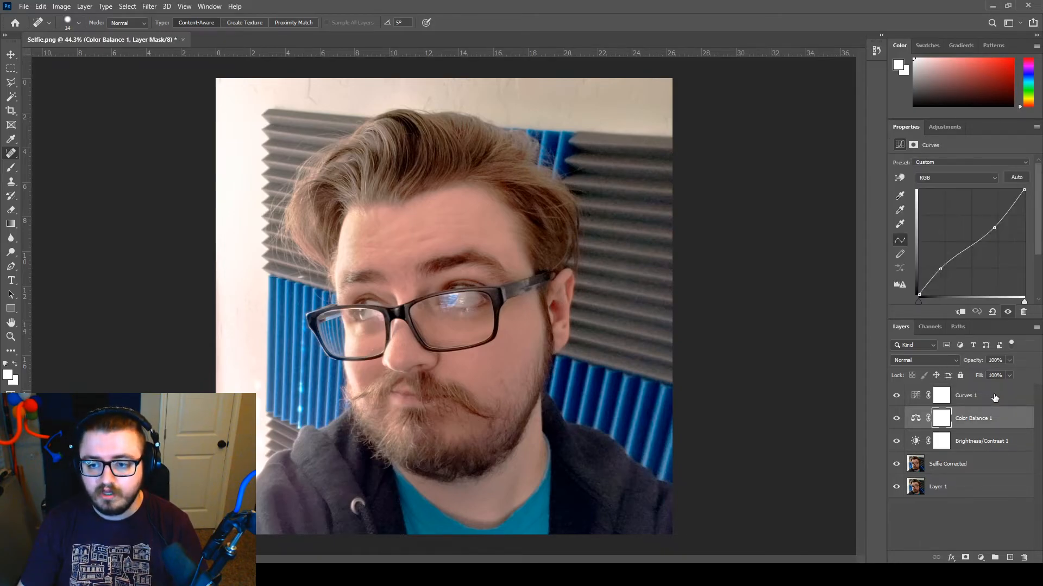
# - Switch the Curves adjustment to the Blue channel and try raising its lower midtones, deleting the added point
pyautogui.click(954, 179)
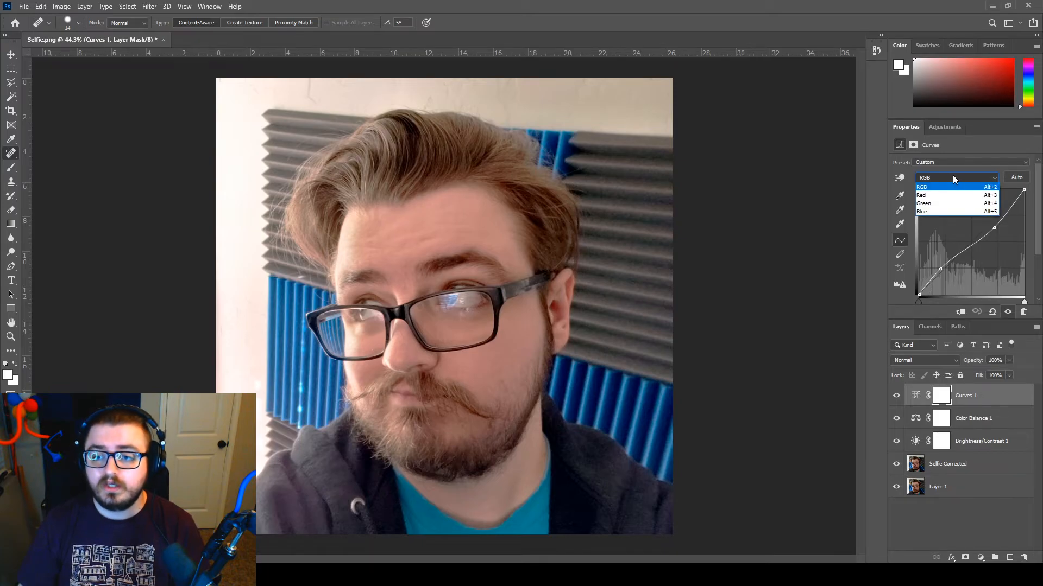
pyautogui.click(942, 212)
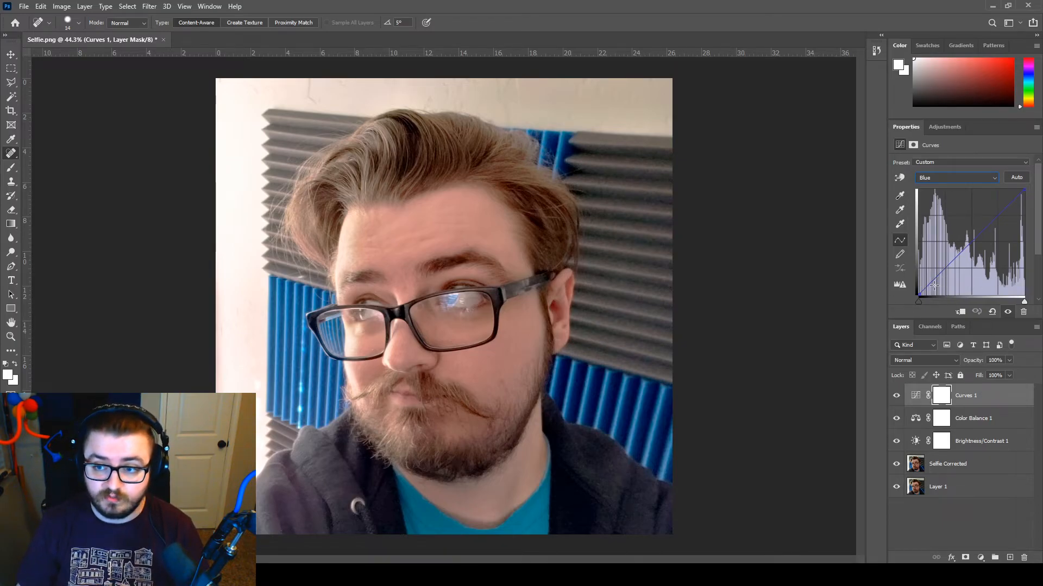
pyautogui.moveTo(945, 263)
pyautogui.mouseDown()
pyautogui.moveTo(946, 251)
pyautogui.moveTo(957, 277)
pyautogui.moveTo(952, 251)
pyautogui.mouseUp()
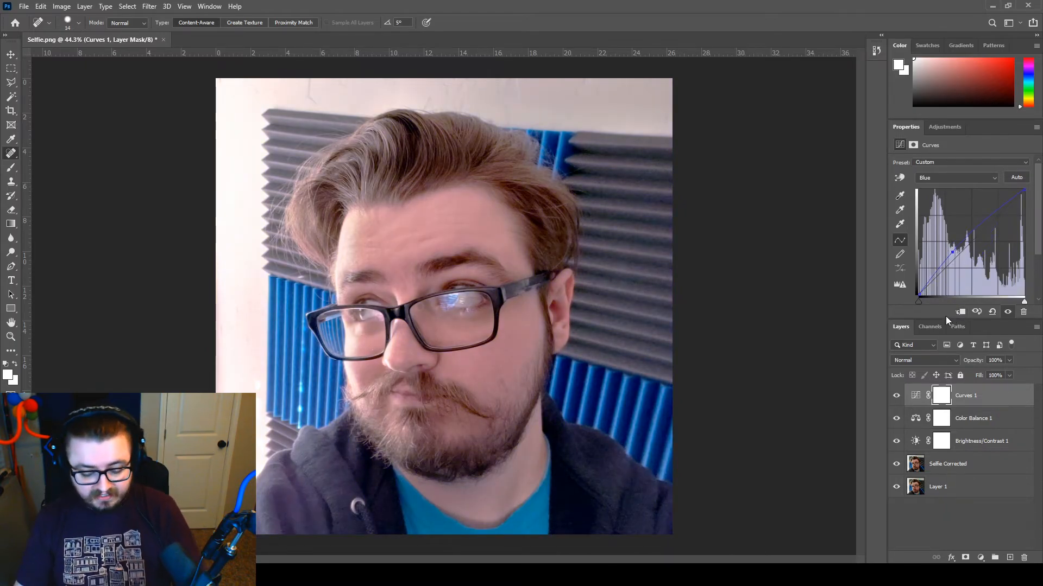
pyautogui.press('Delete')
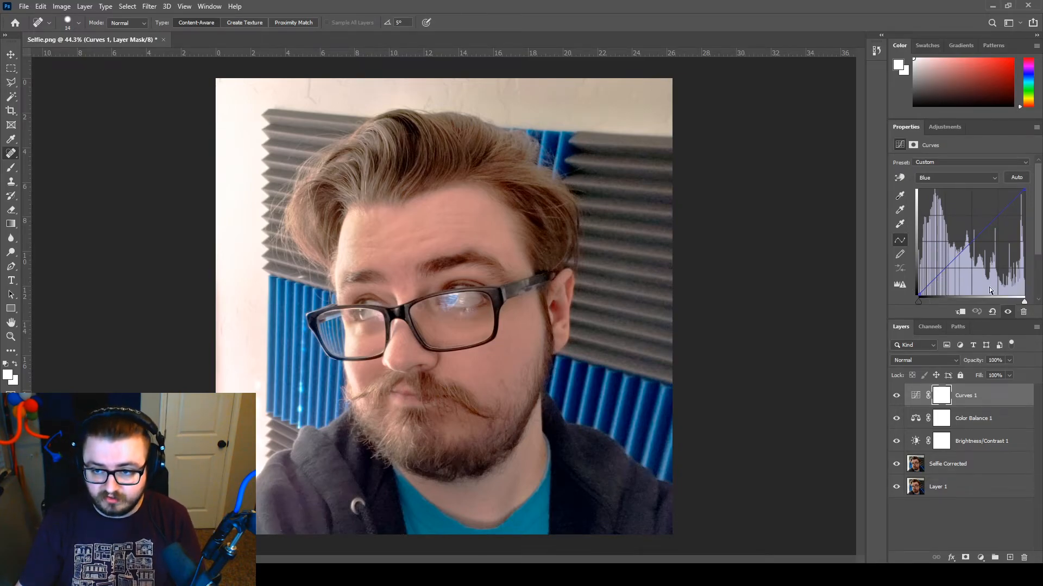
# - Shape the Blue curve by raising a point near the black end and pulling the midtone point back towards the diagonal
pyautogui.moveTo(931, 284); pyautogui.dragTo(925, 276)
pyautogui.moveTo(941, 237); pyautogui.dragTo(936, 262)
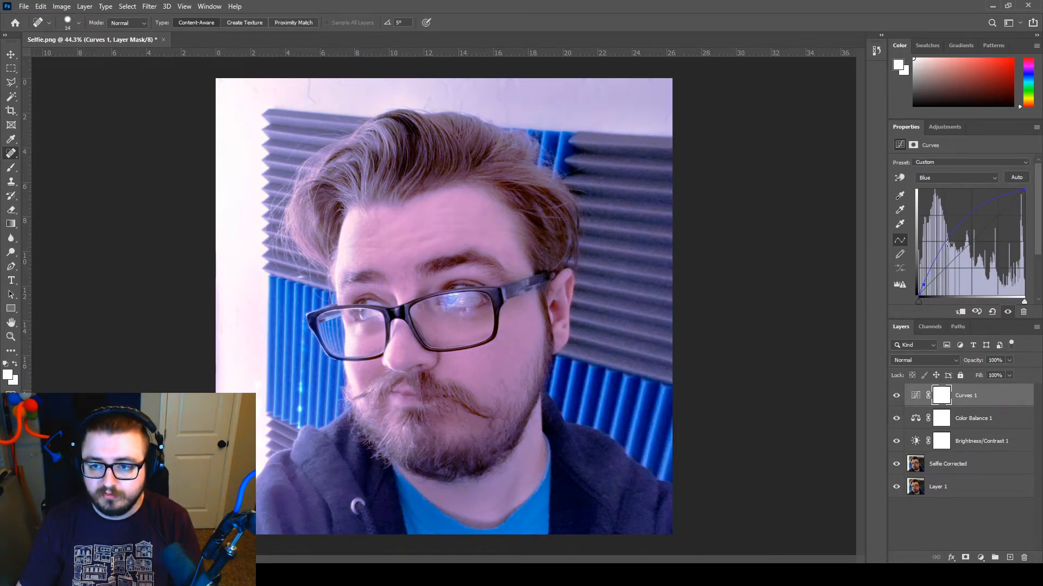
pyautogui.moveTo(951, 232)
pyautogui.mouseDown()
pyautogui.moveTo(939, 256)
pyautogui.moveTo(963, 245)
pyautogui.mouseUp()
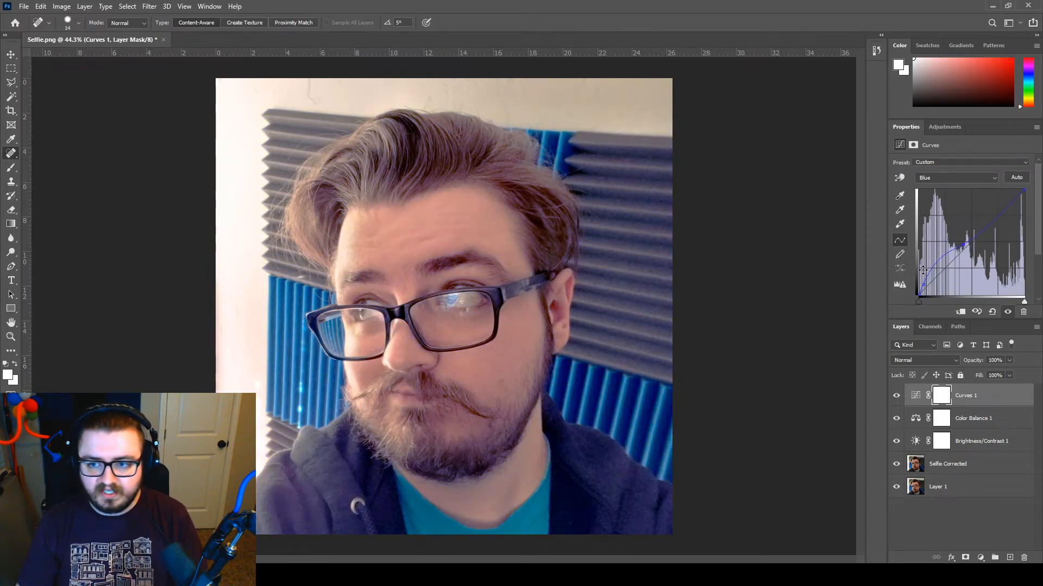
pyautogui.moveTo(923, 285); pyautogui.dragTo(924, 280)
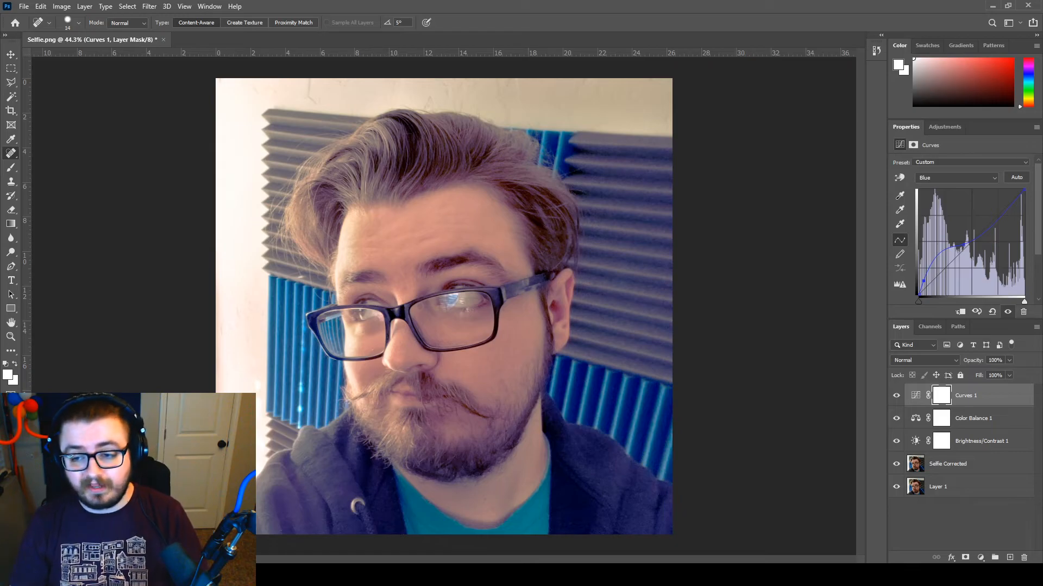
# - Switch the Curves adjustment to the Red channel and try raising its highlights
pyautogui.click(936, 178)
pyautogui.click(943, 194)
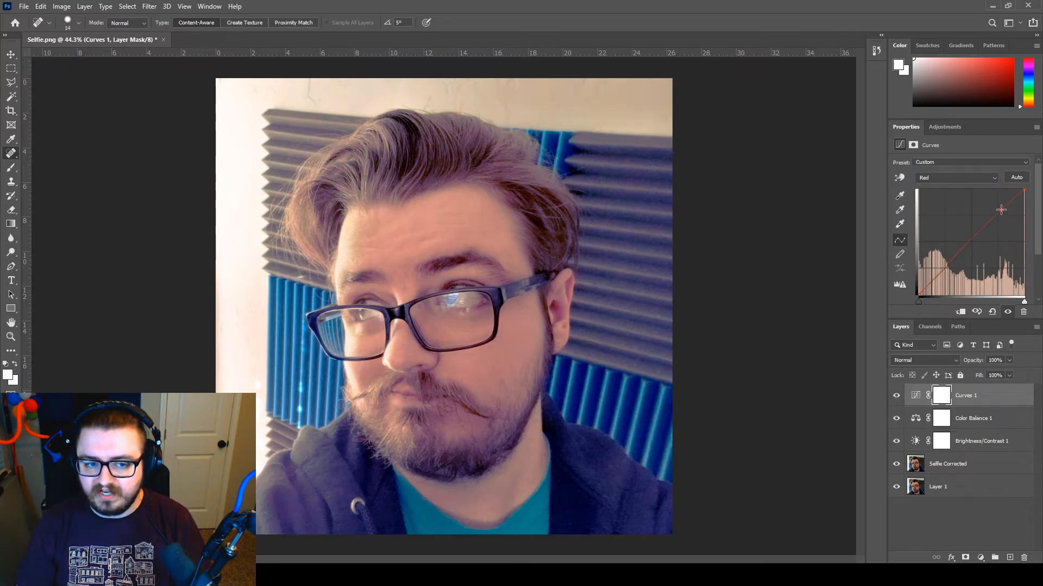
pyautogui.moveTo(1001, 210)
pyautogui.mouseDown()
pyautogui.moveTo(1008, 198)
pyautogui.moveTo(1001, 206)
pyautogui.moveTo(997, 192)
pyautogui.mouseUp()
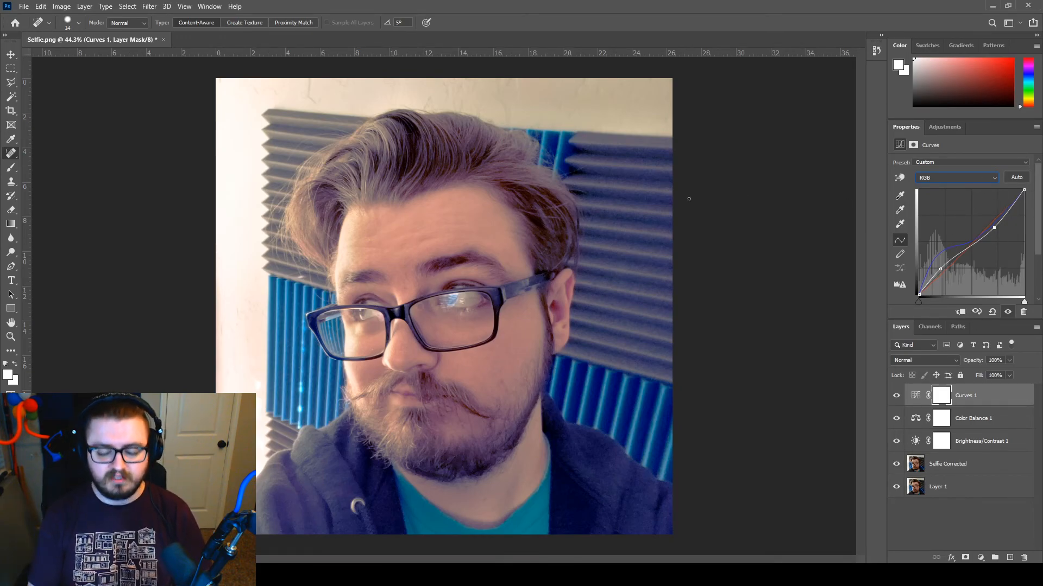
# - Deselect all layers and look over the available adjustment layer types without adding one
pyautogui.click(942, 527)
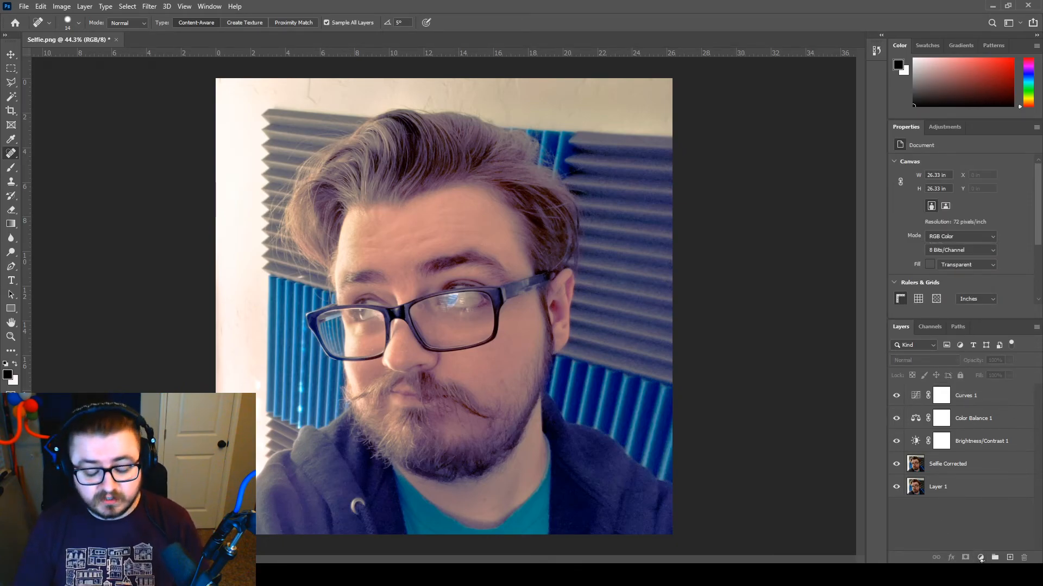
pyautogui.click(981, 558)
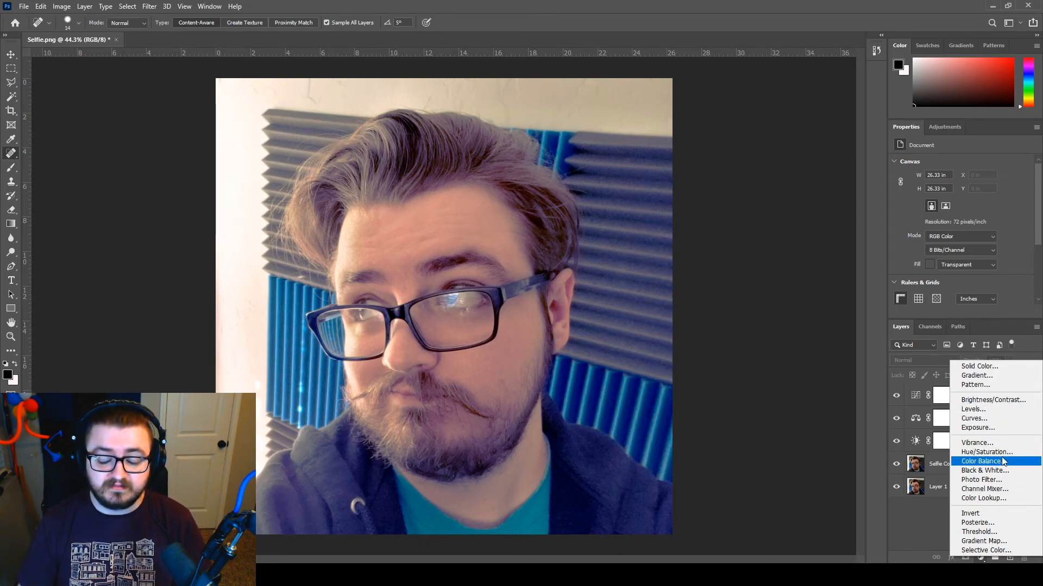
pyautogui.click(920, 549)
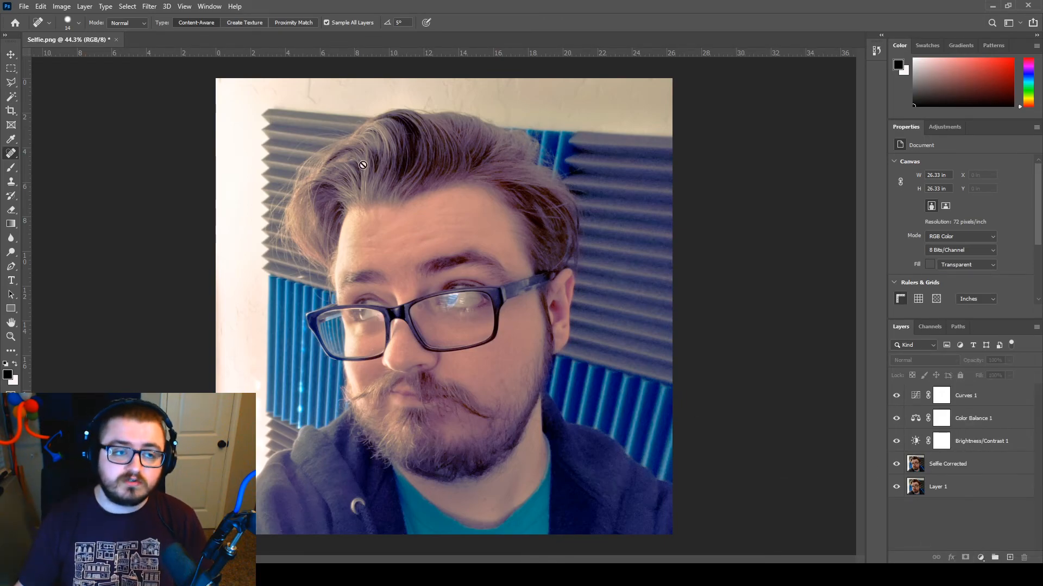
# - Start exporting the edited selfie with Export As and set the file format to JPG
pyautogui.click(27, 9)
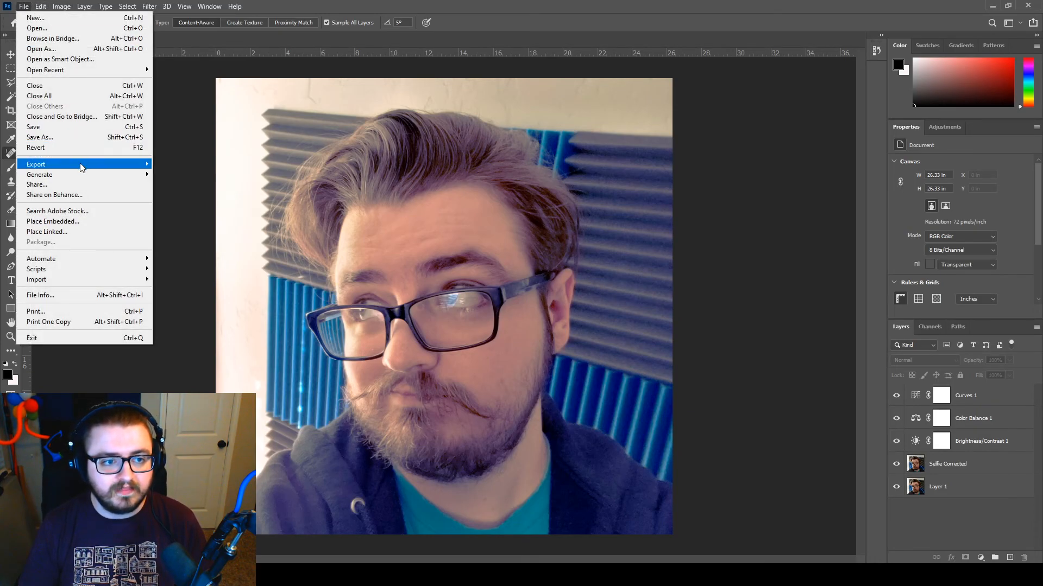
pyautogui.moveTo(80, 167)
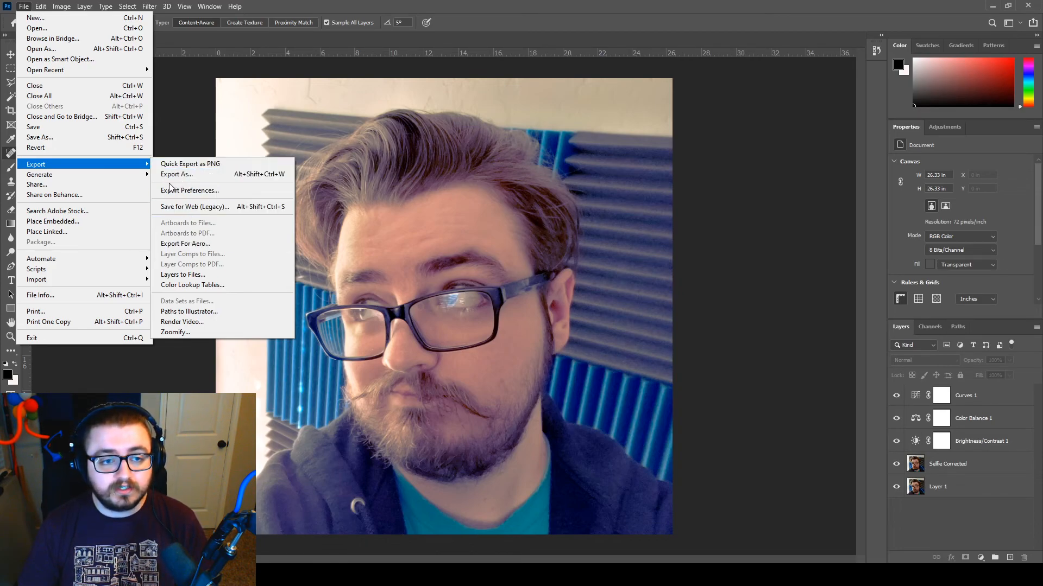
pyautogui.click(190, 180)
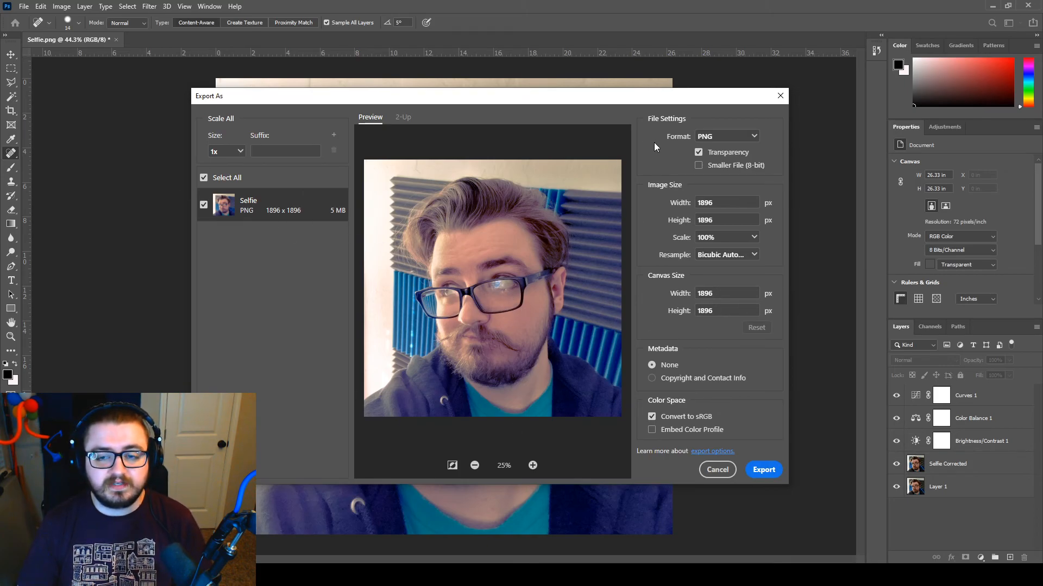
pyautogui.click(733, 138)
pyautogui.click(719, 164)
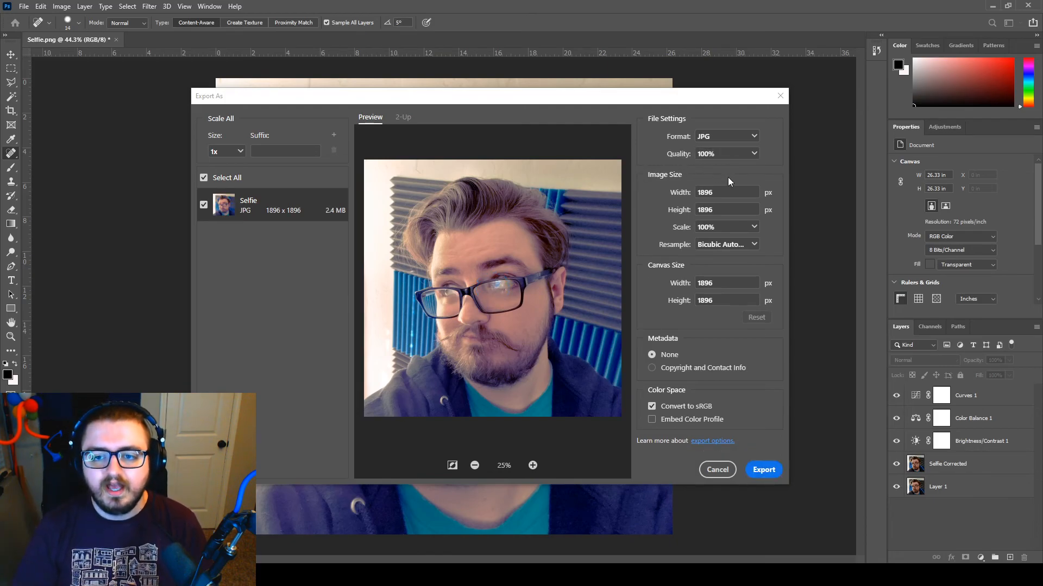
# - Set the export image size to 1000 × 1000 px and proceed with the export
pyautogui.click(732, 191)
pyautogui.click(740, 191)
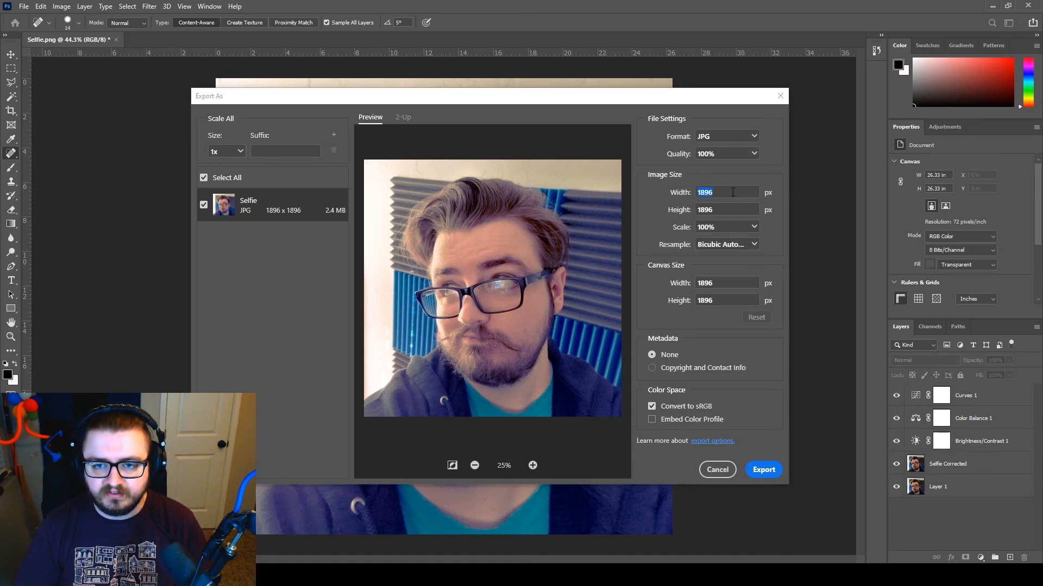
pyautogui.write('1000')
pyautogui.click(728, 208)
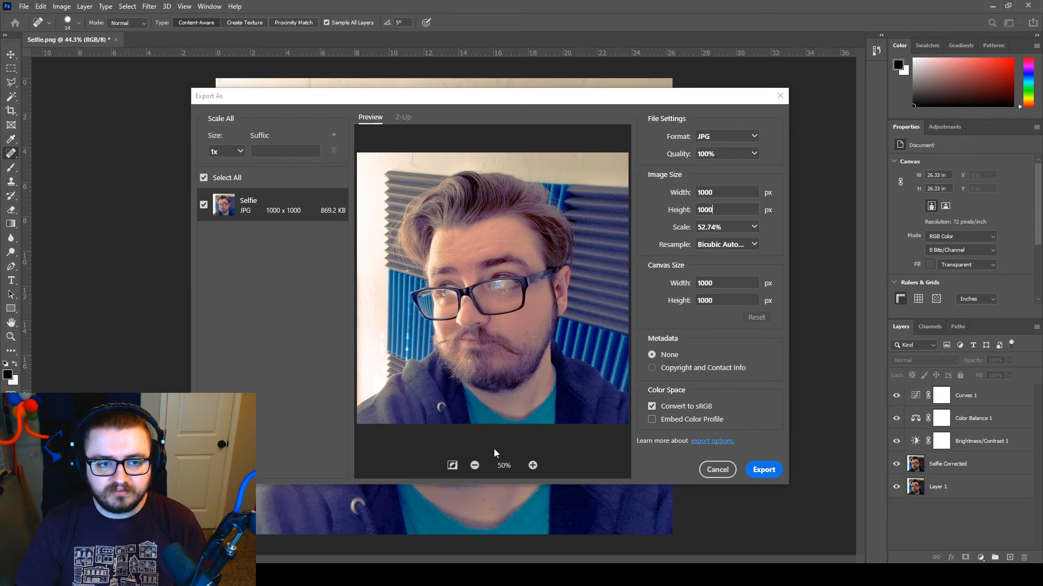
pyautogui.click(772, 474)
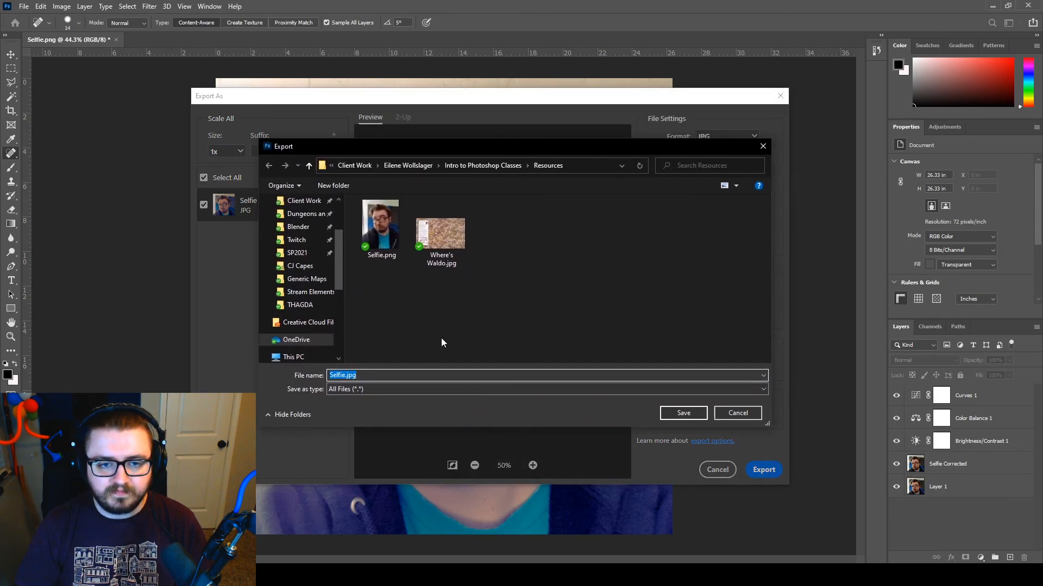
# - Name the exported file Selfie_Corrected.jpg and save it in the Resources folder
pyautogui.click(356, 376)
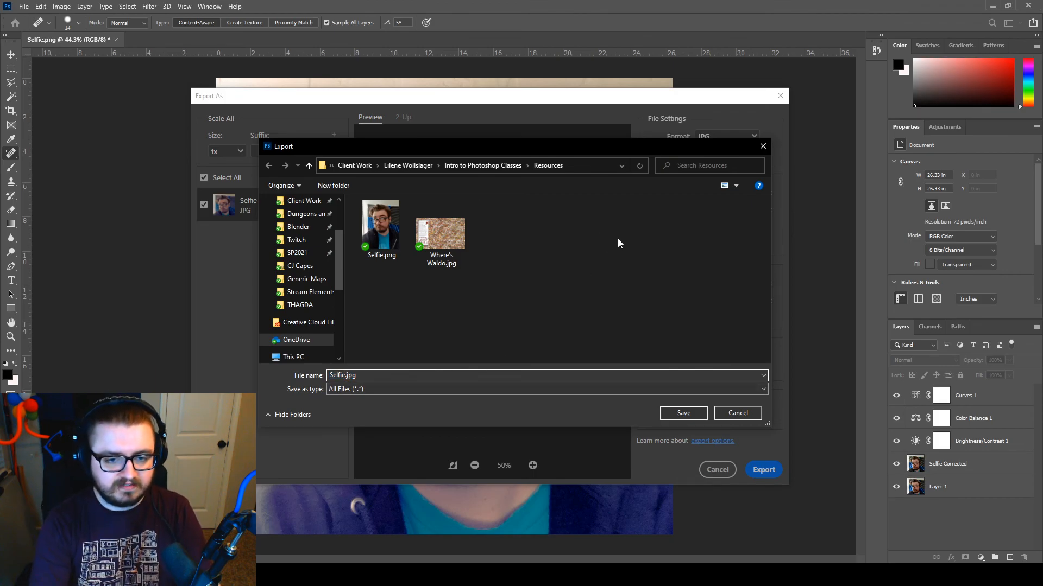
pyautogui.write('_Correct3e')
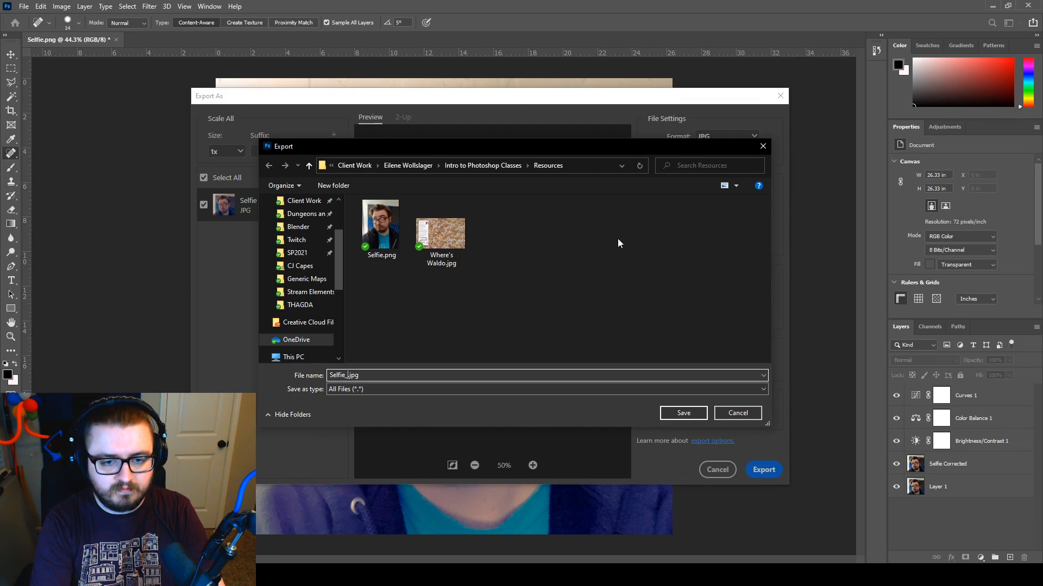
pyautogui.press('BackSpace')
pyautogui.press('BackSpace')
pyautogui.write('ed')
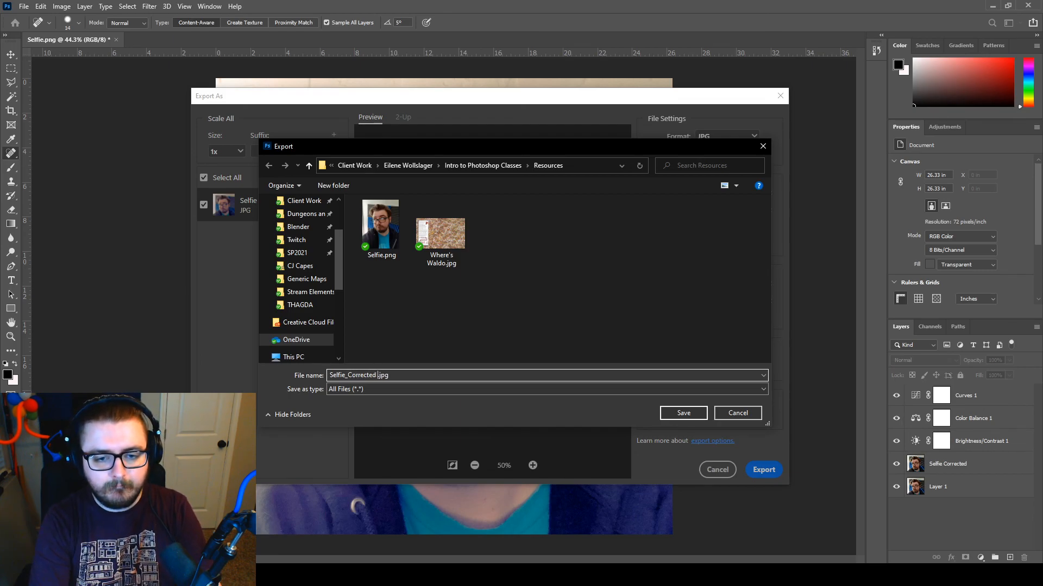
pyautogui.click(686, 416)
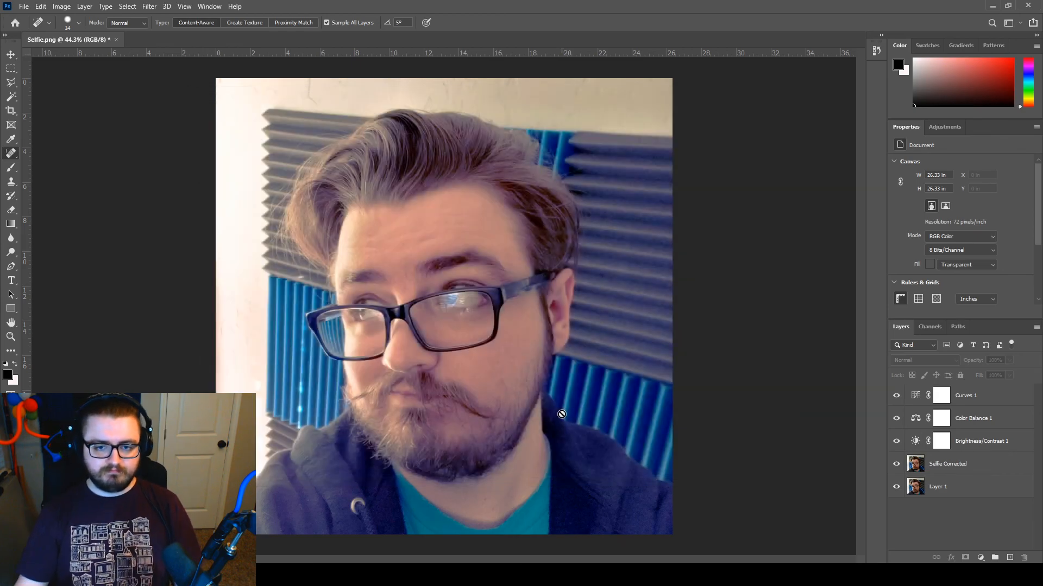